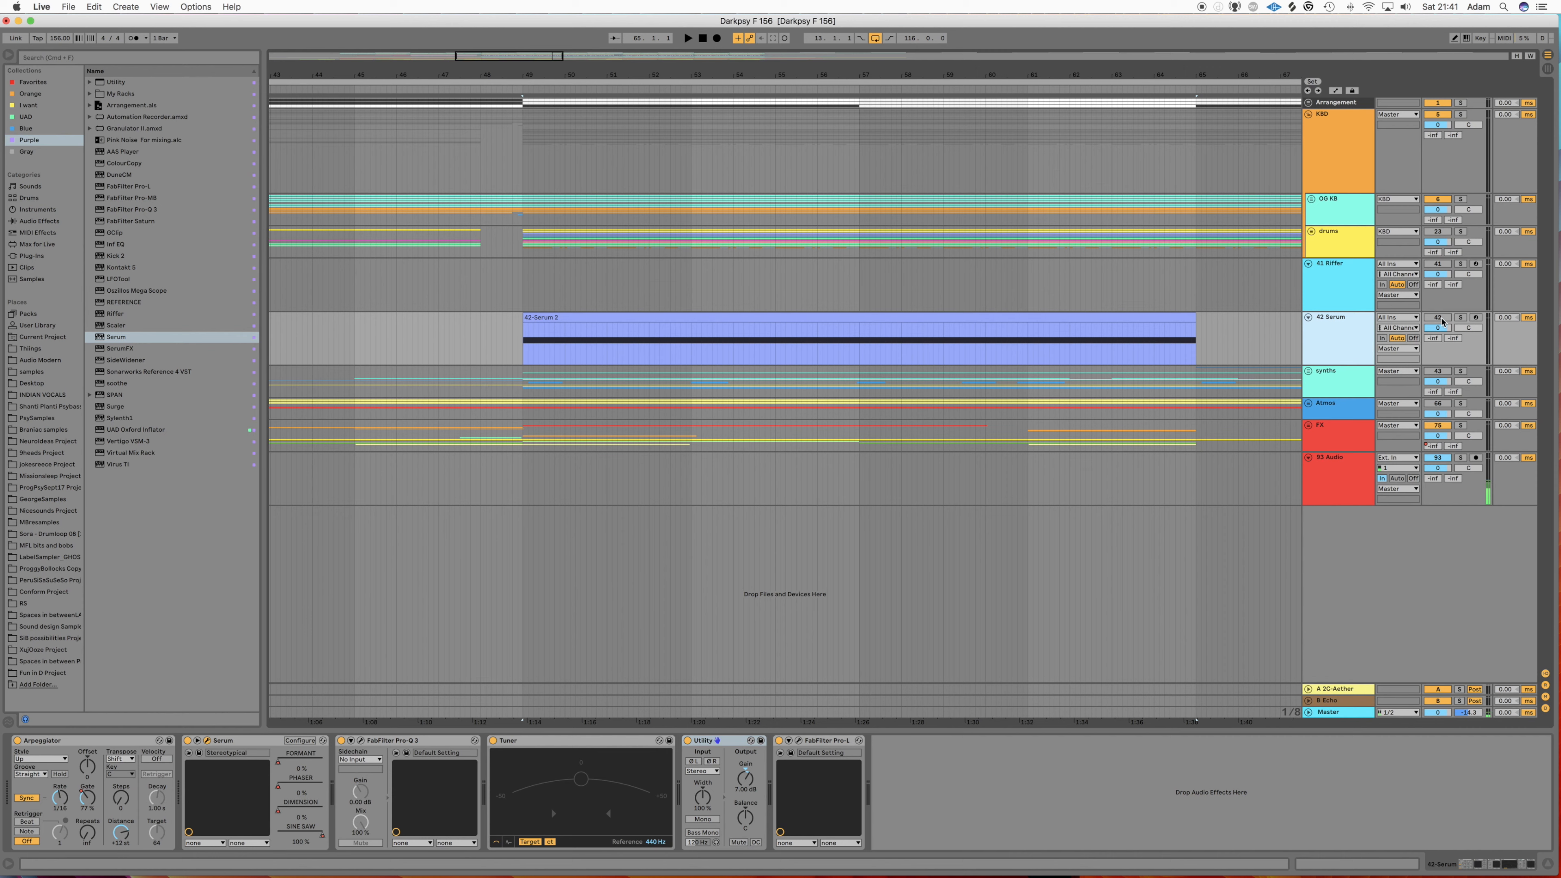
Play back the arrangement section containing the 42 Serum clip.
click(734, 319)
key(space)
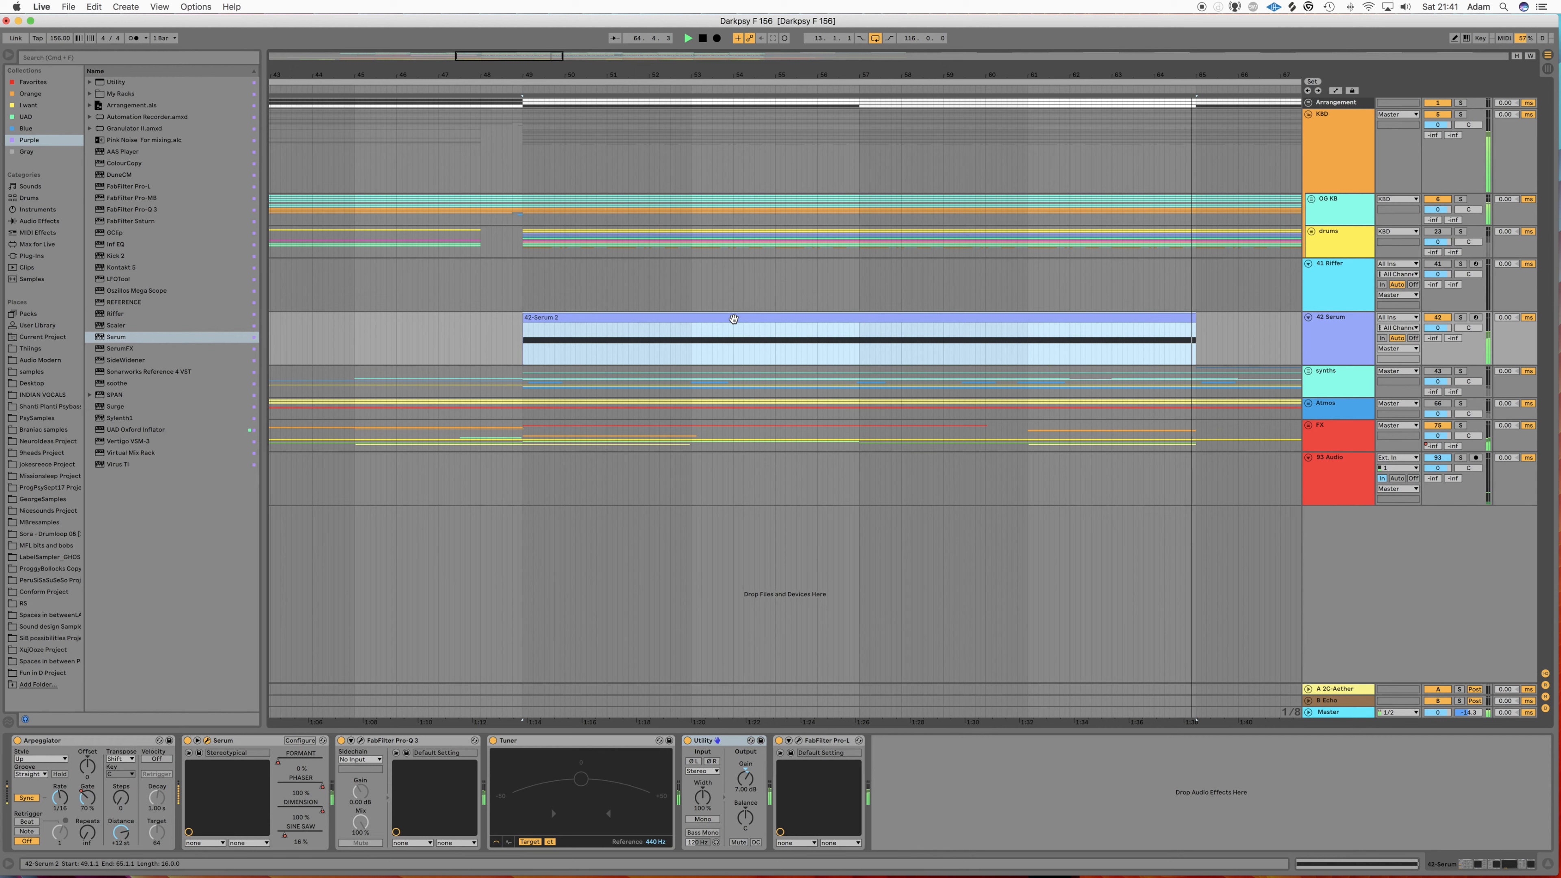
Insert a new MIDI track directly below the 42 Serum track and load the Serum instrument on it.
click(1313, 346)
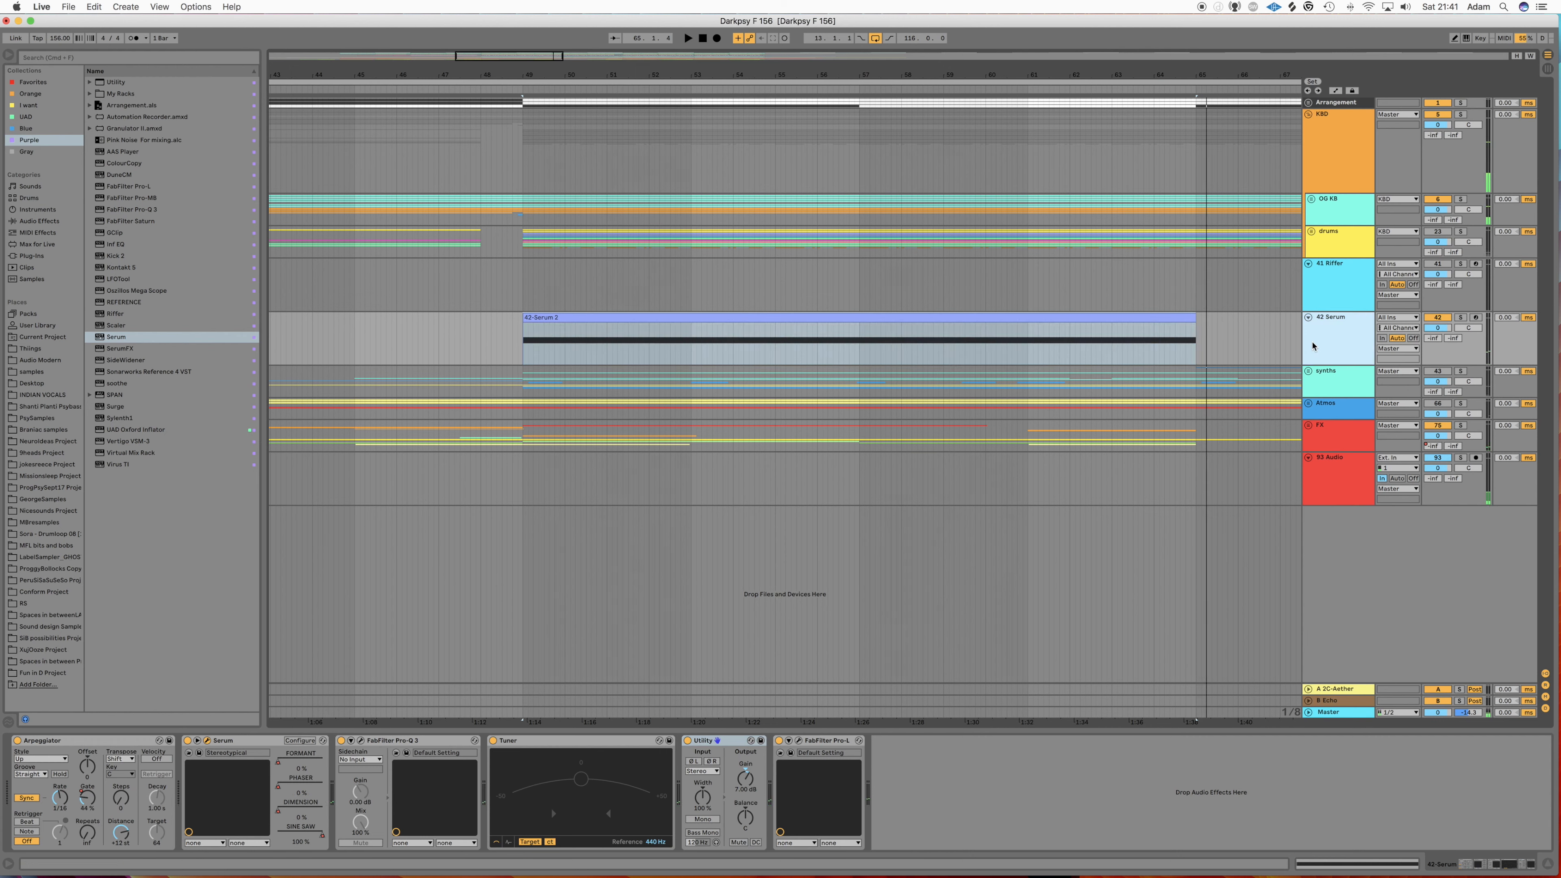
key(super+t)
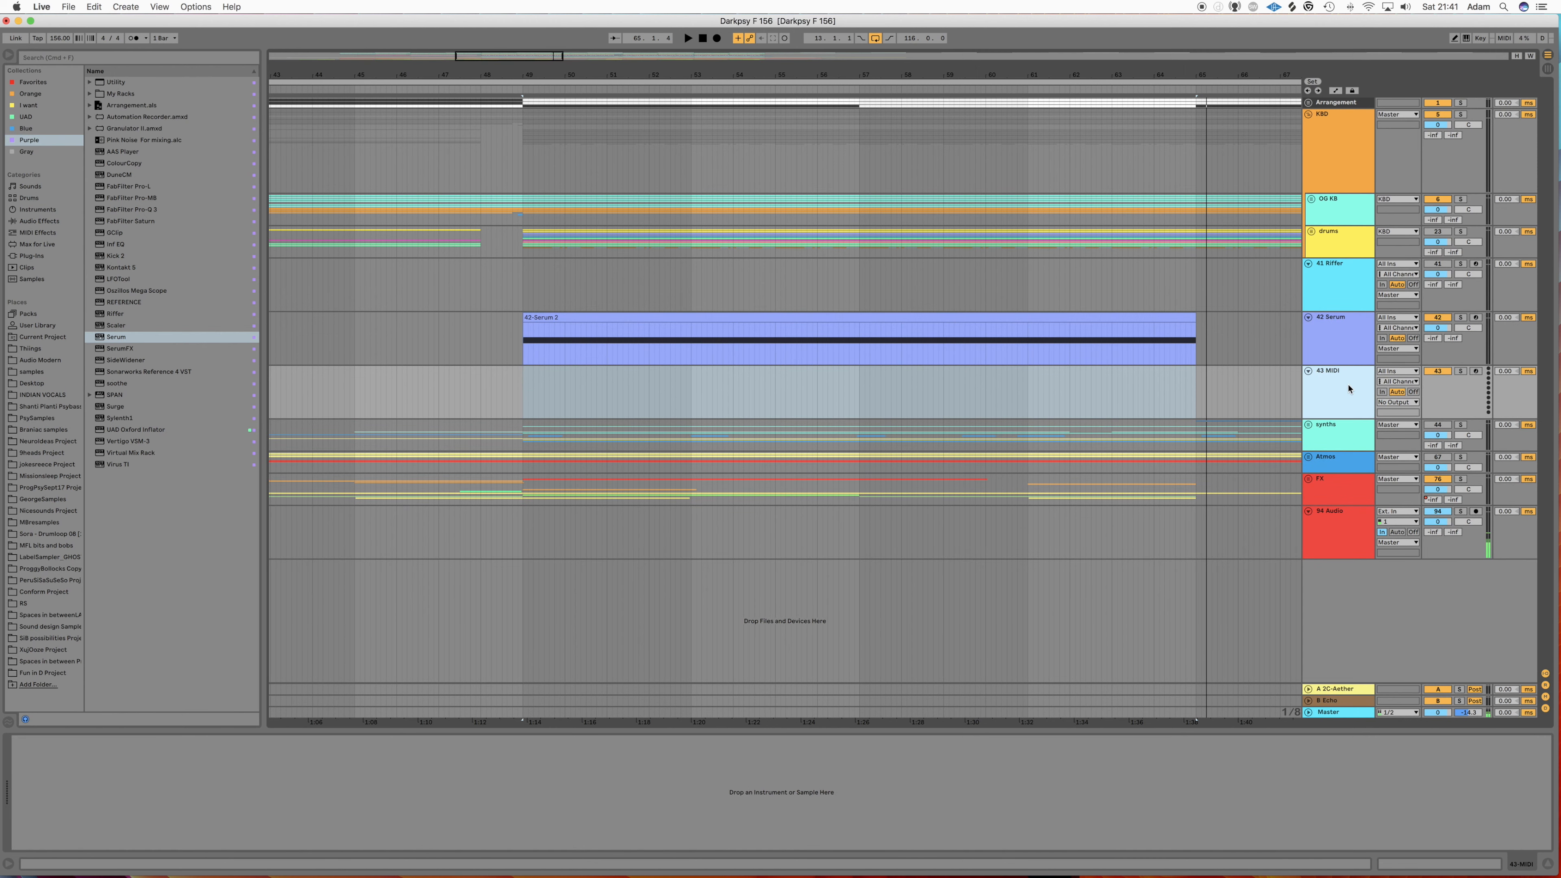
click(111, 337)
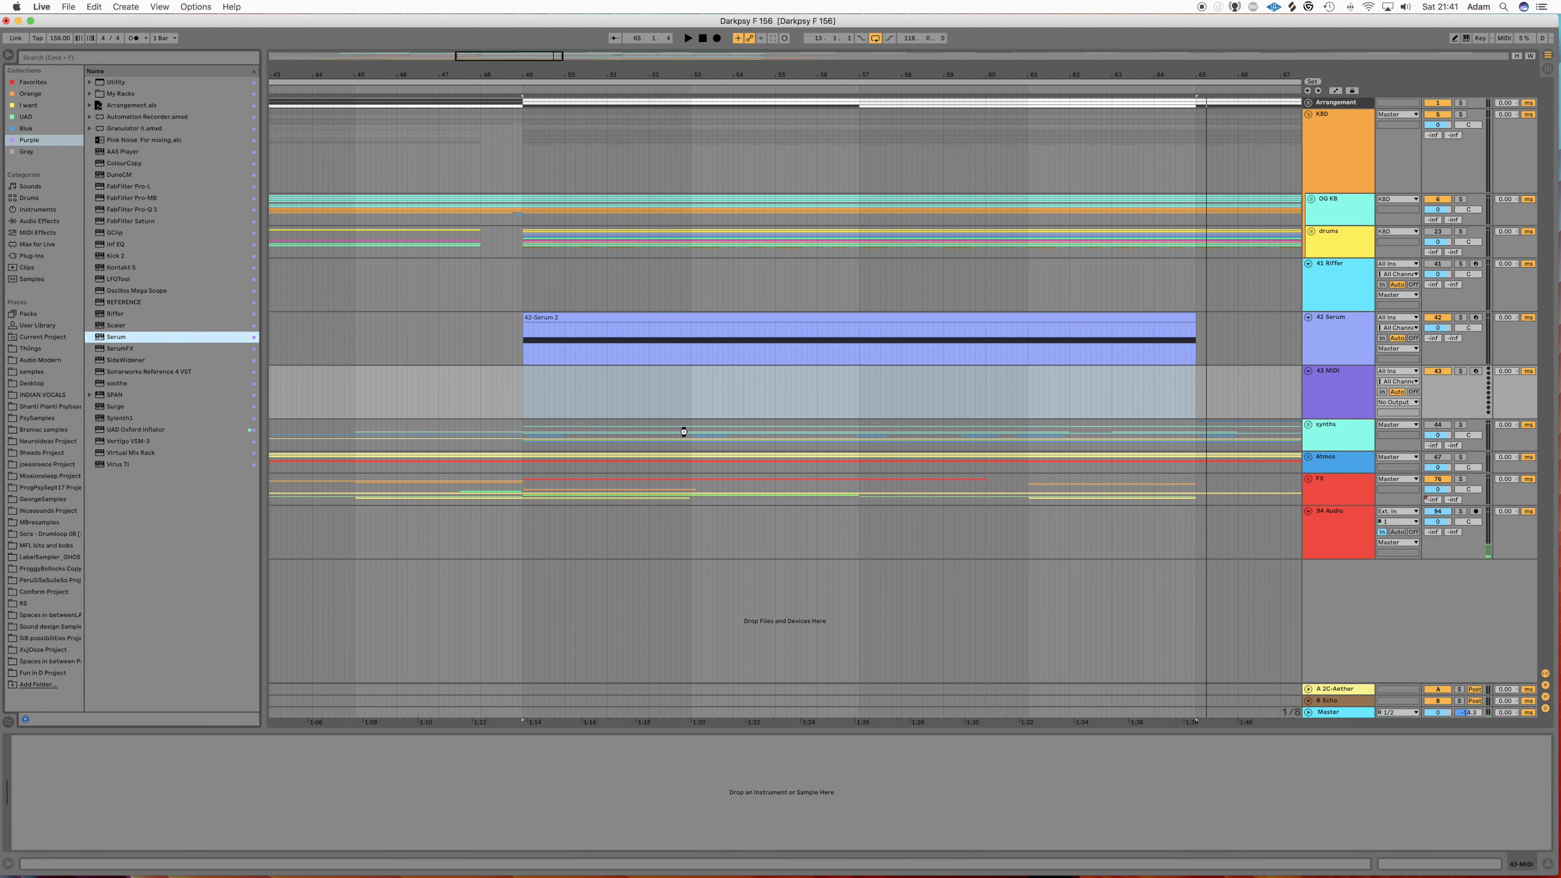
key(Return)
drag(601, 241, 776, 281)
Copy the 42 Serum clip onto the new Serum track beneath it and open the copy's notes.
click(607, 318)
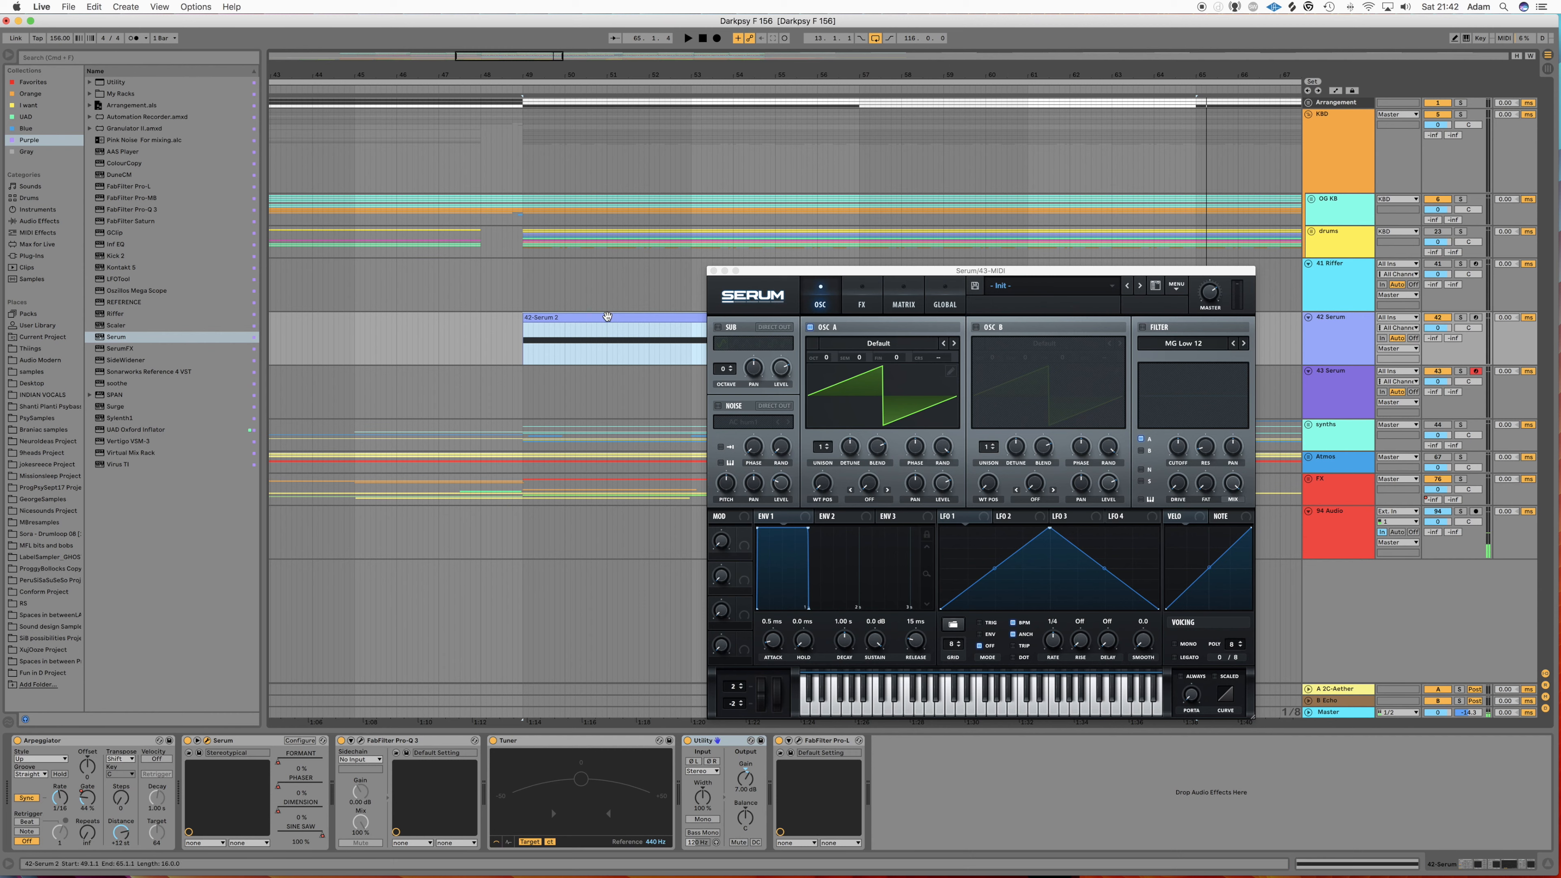
drag(759, 271, 812, 359)
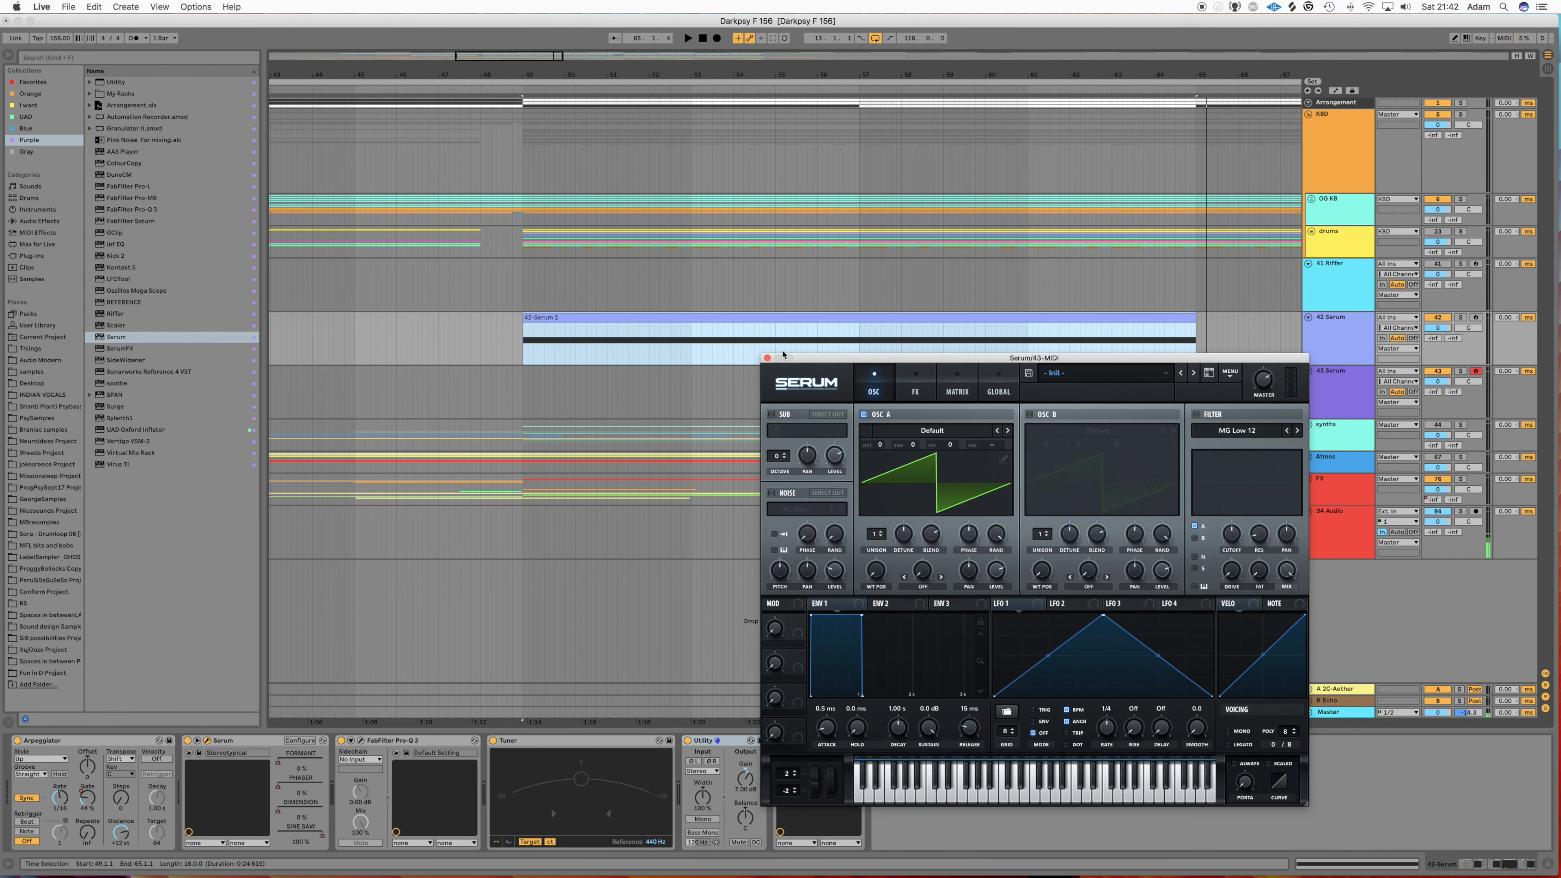
click(633, 321)
drag(600, 320, 597, 373)
double_click(597, 373)
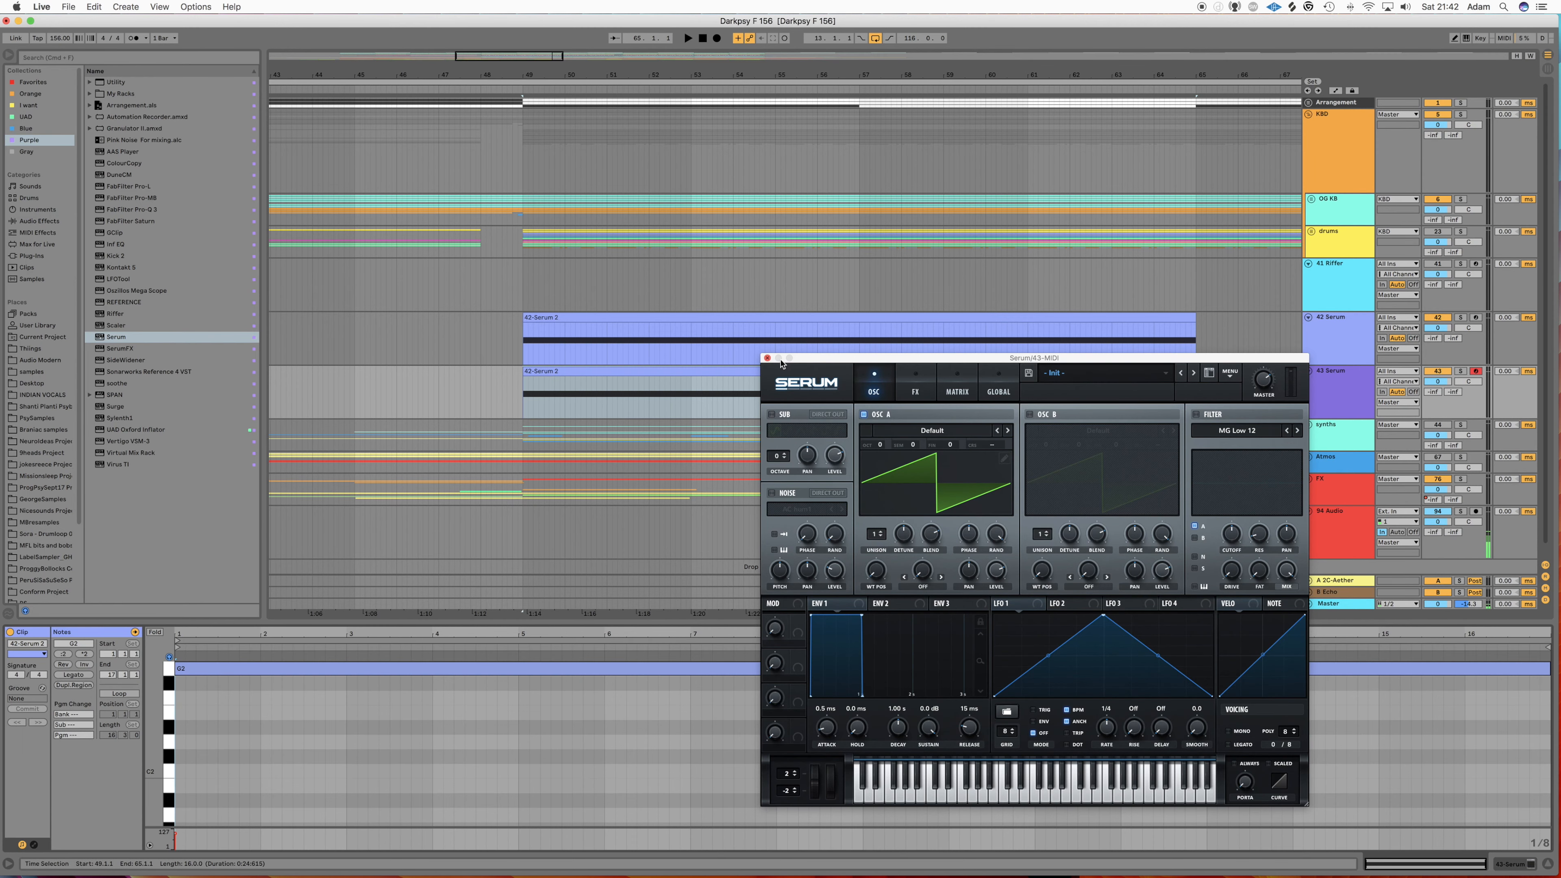
Reposition the new Serum window and mute the original 42 Serum track.
drag(799, 361, 600, 204)
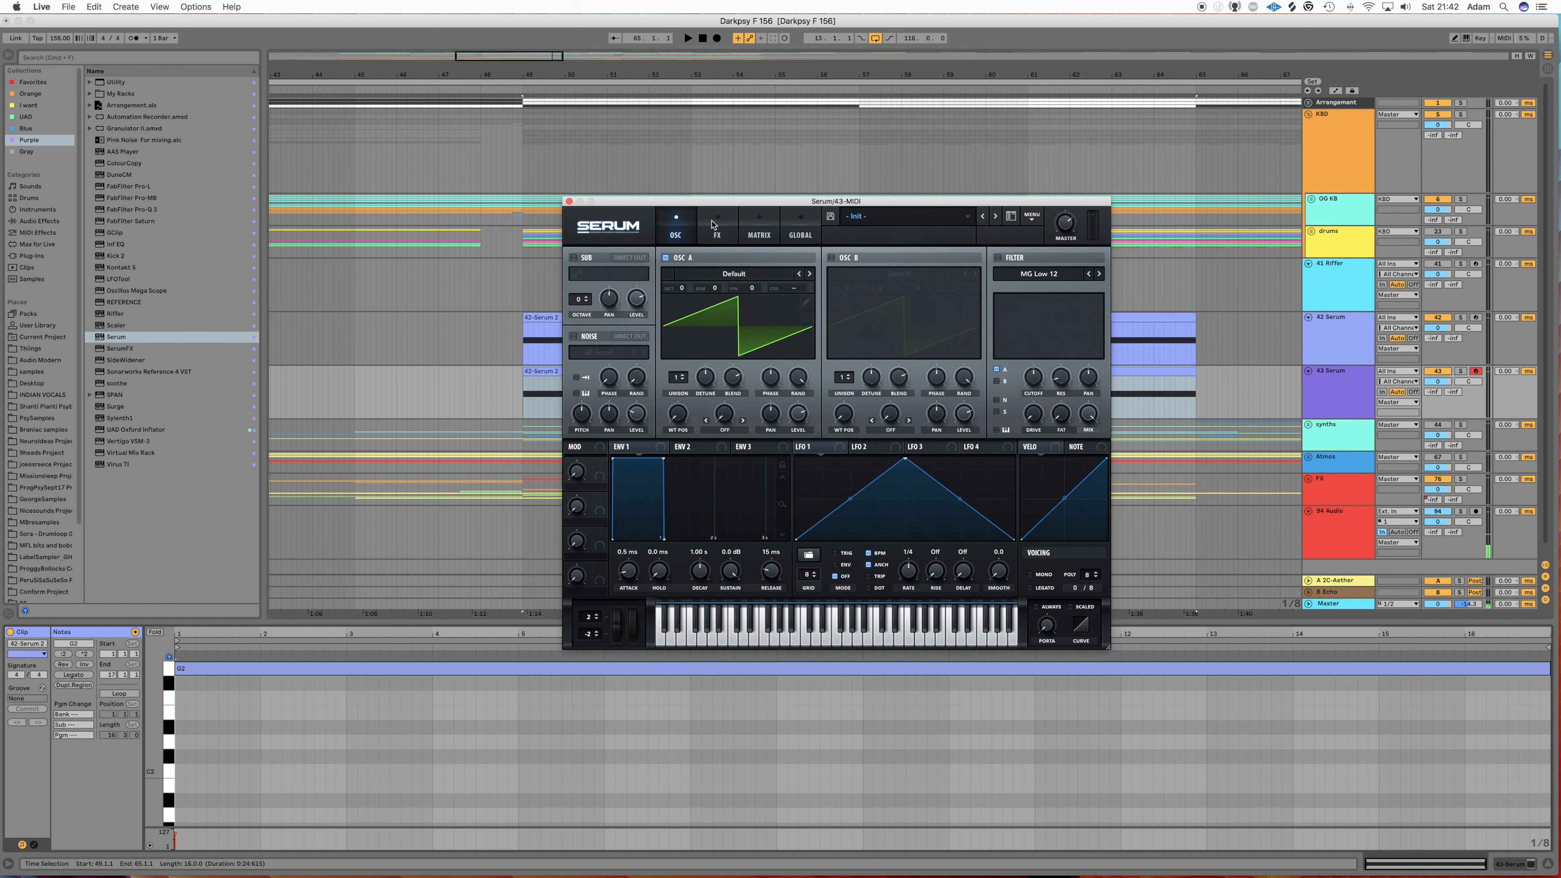
click(1438, 318)
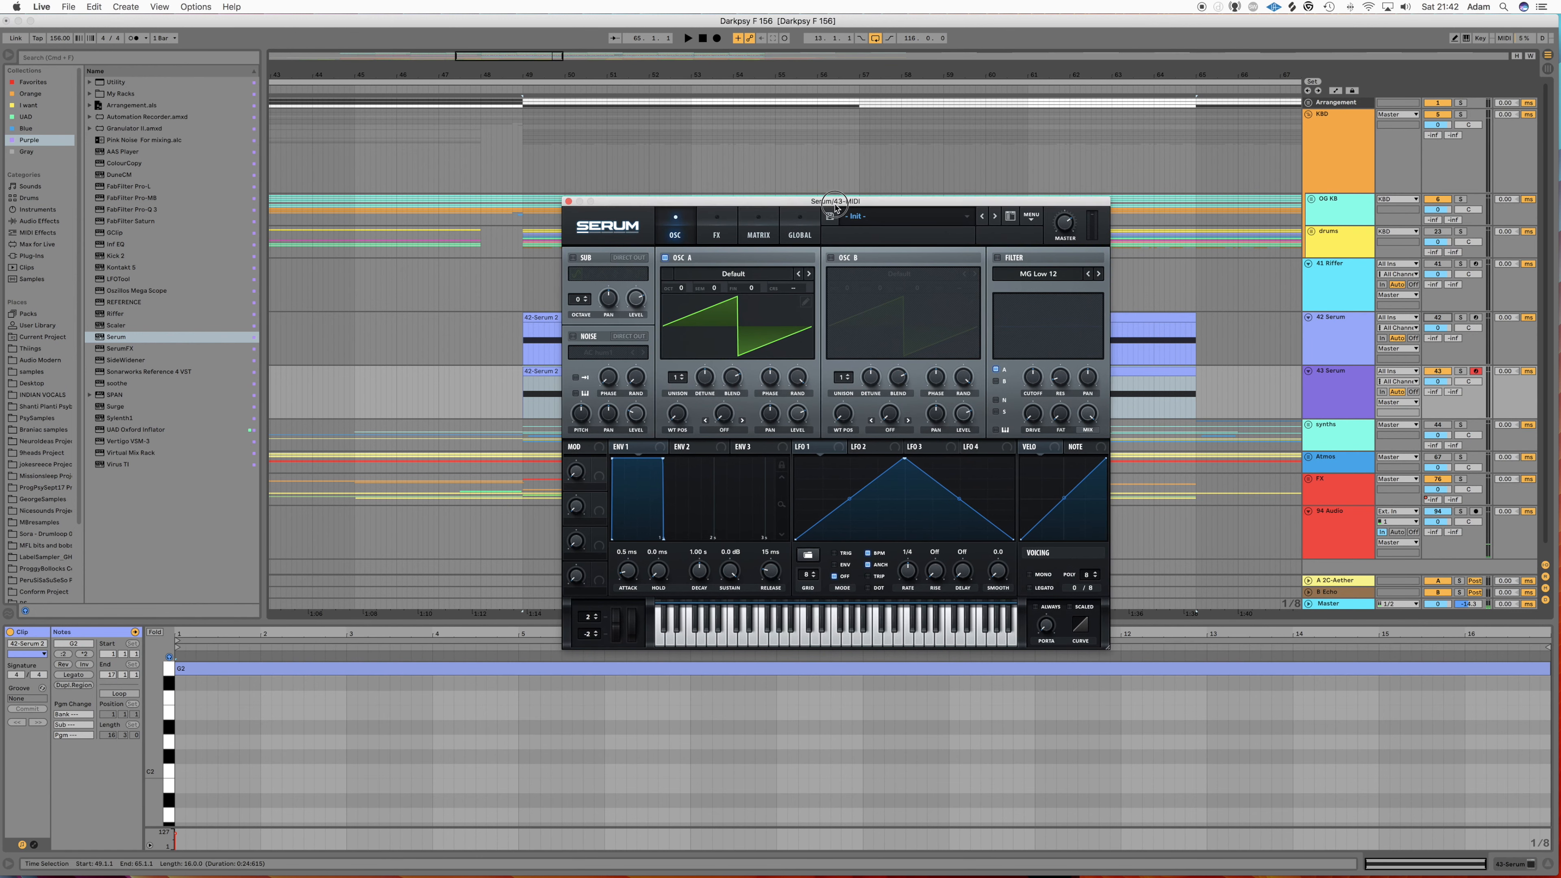
drag(840, 202, 789, 239)
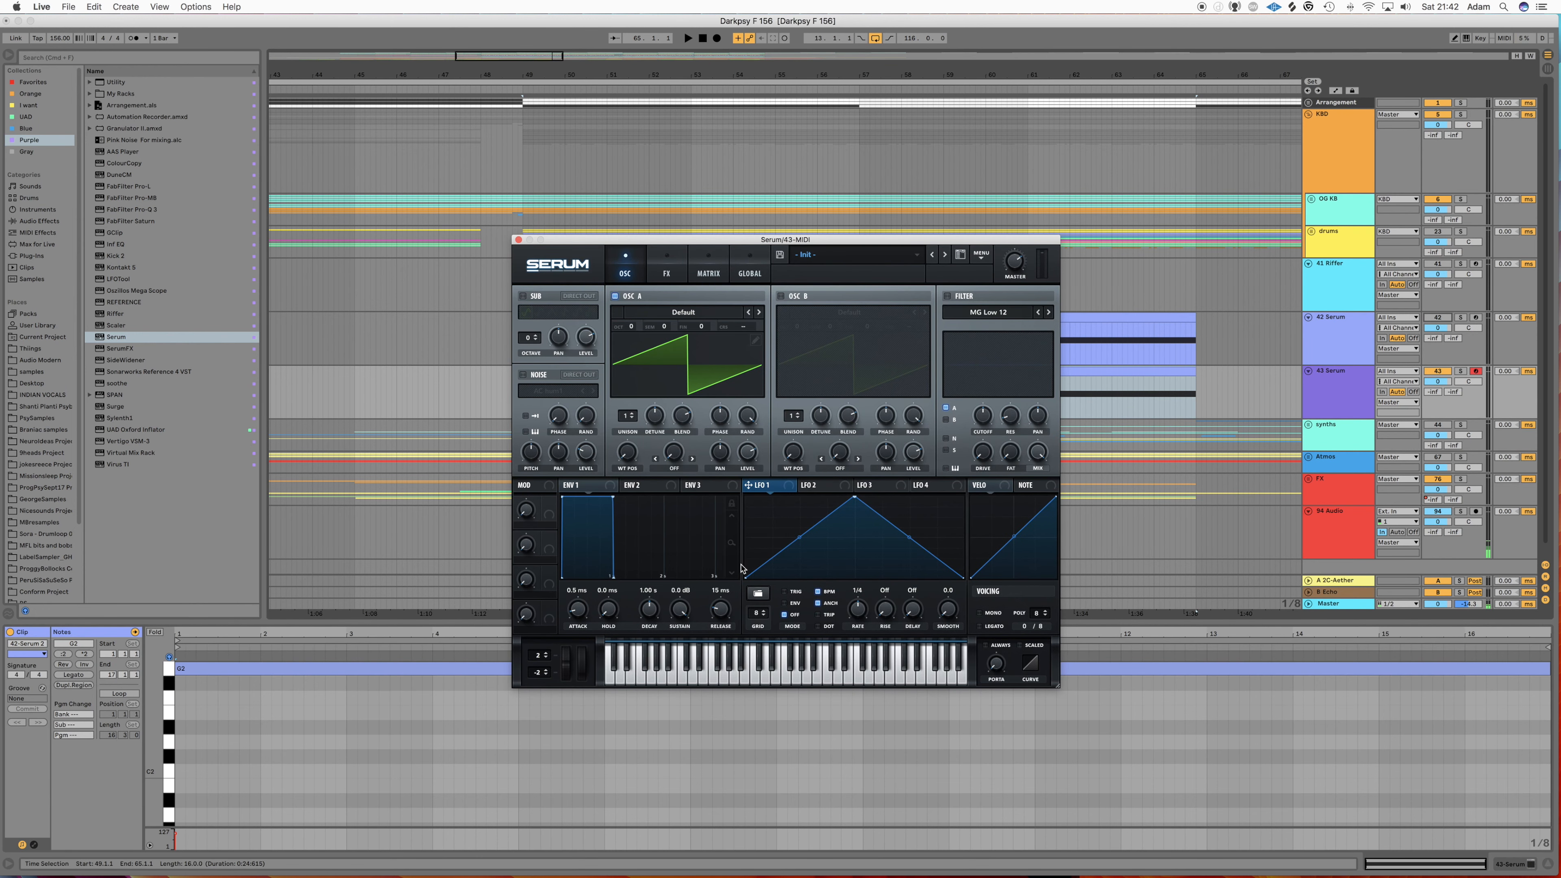
Route LFO 1 to oscillator A's coarse pitch, raise the start and end points of its shape and switch off its BPM sync.
drag(746, 576, 746, 222)
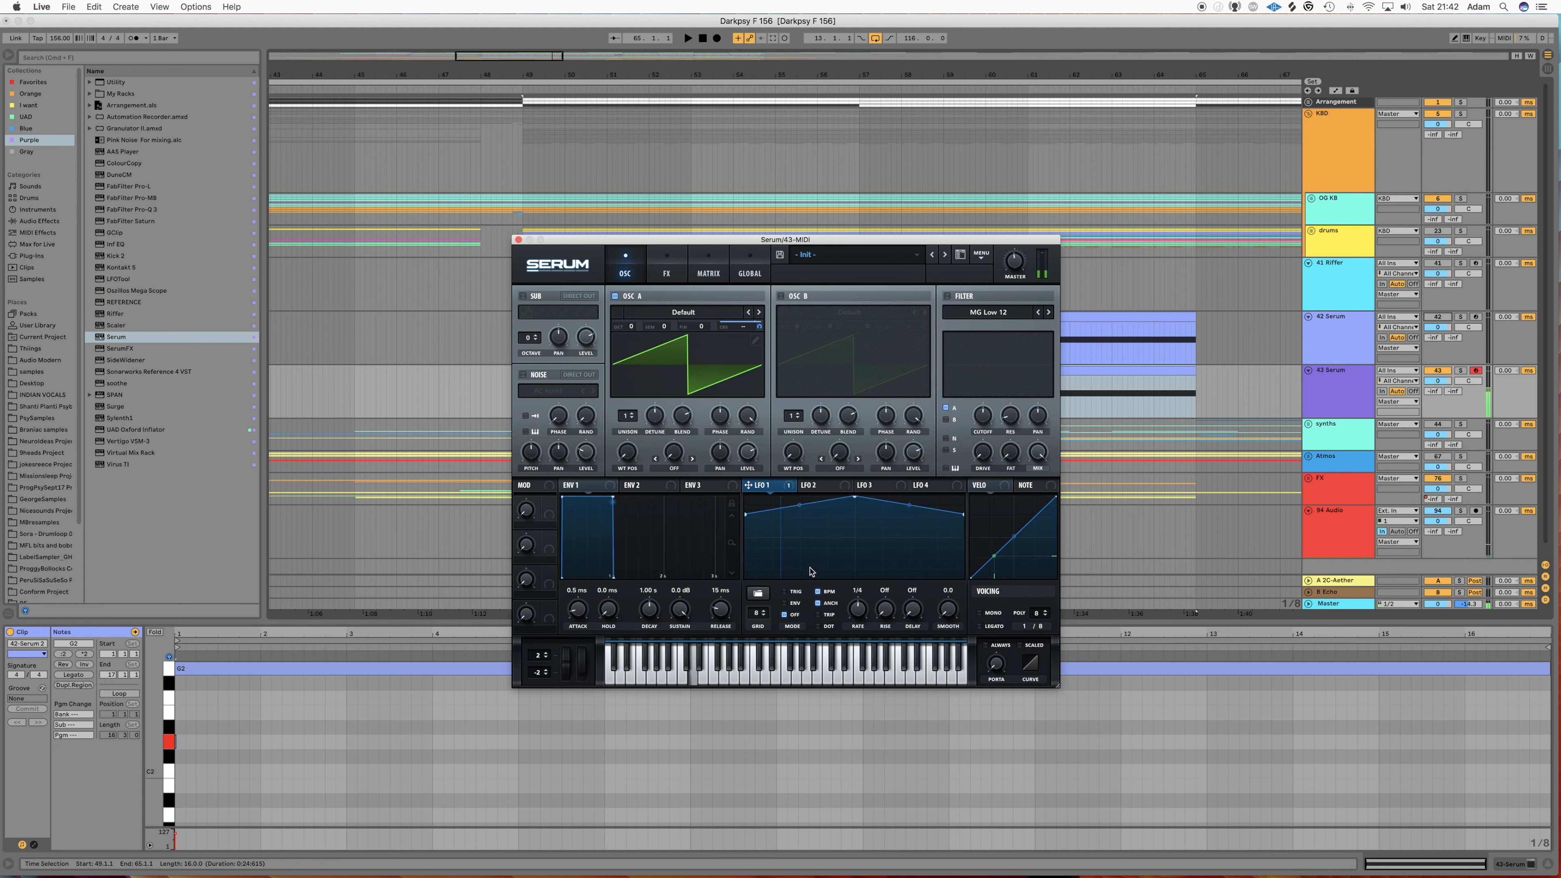
click(818, 591)
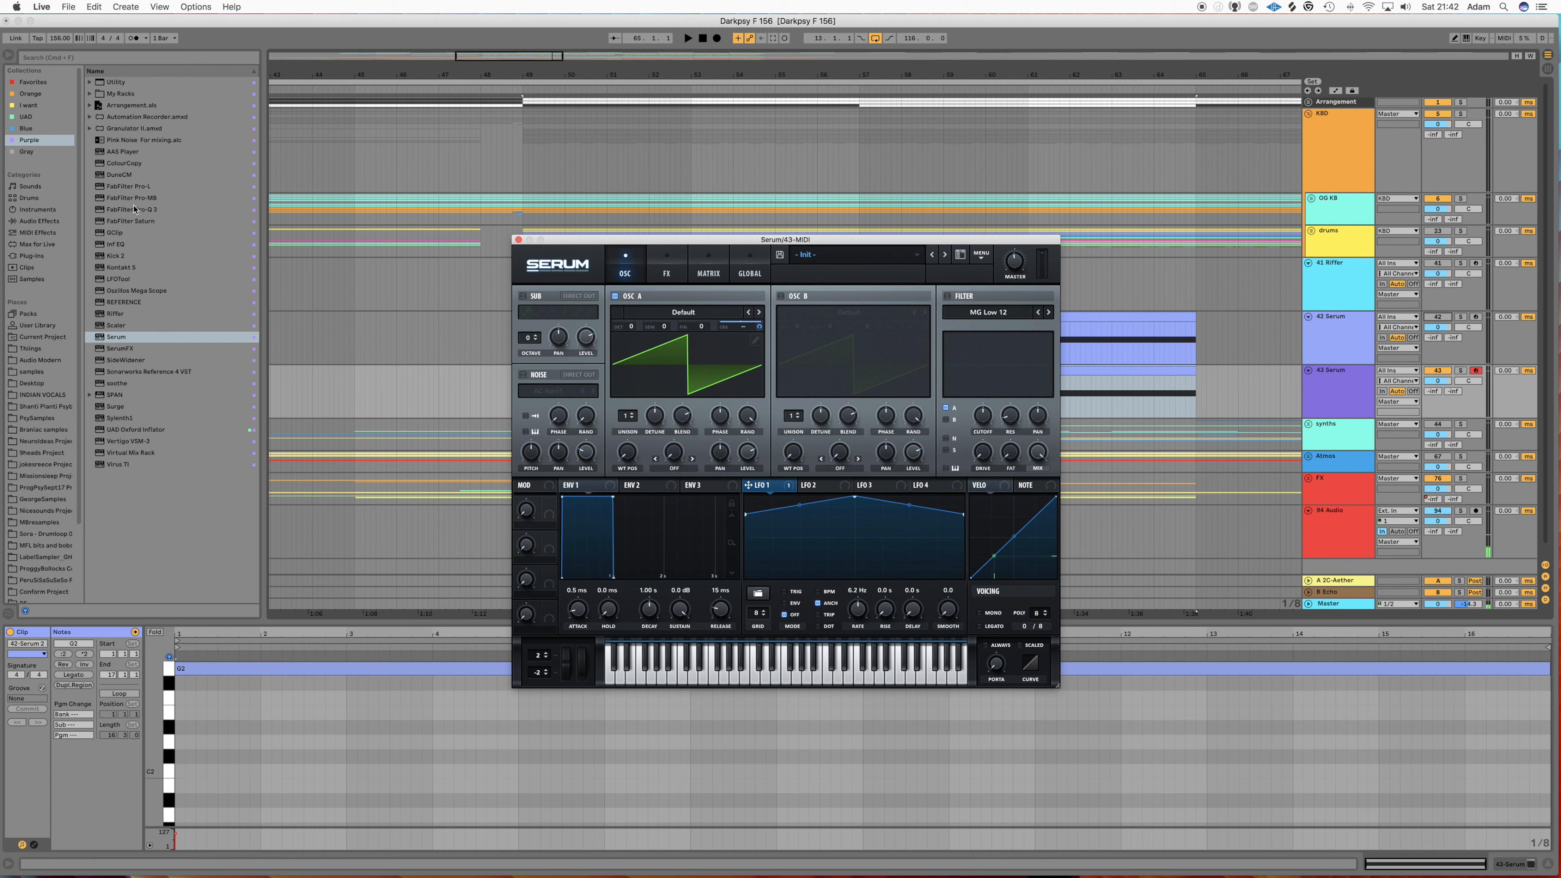
Add FabFilter Pro-Q 3 after Serum and place a band on the F1 note to read its frequency.
click(148, 210)
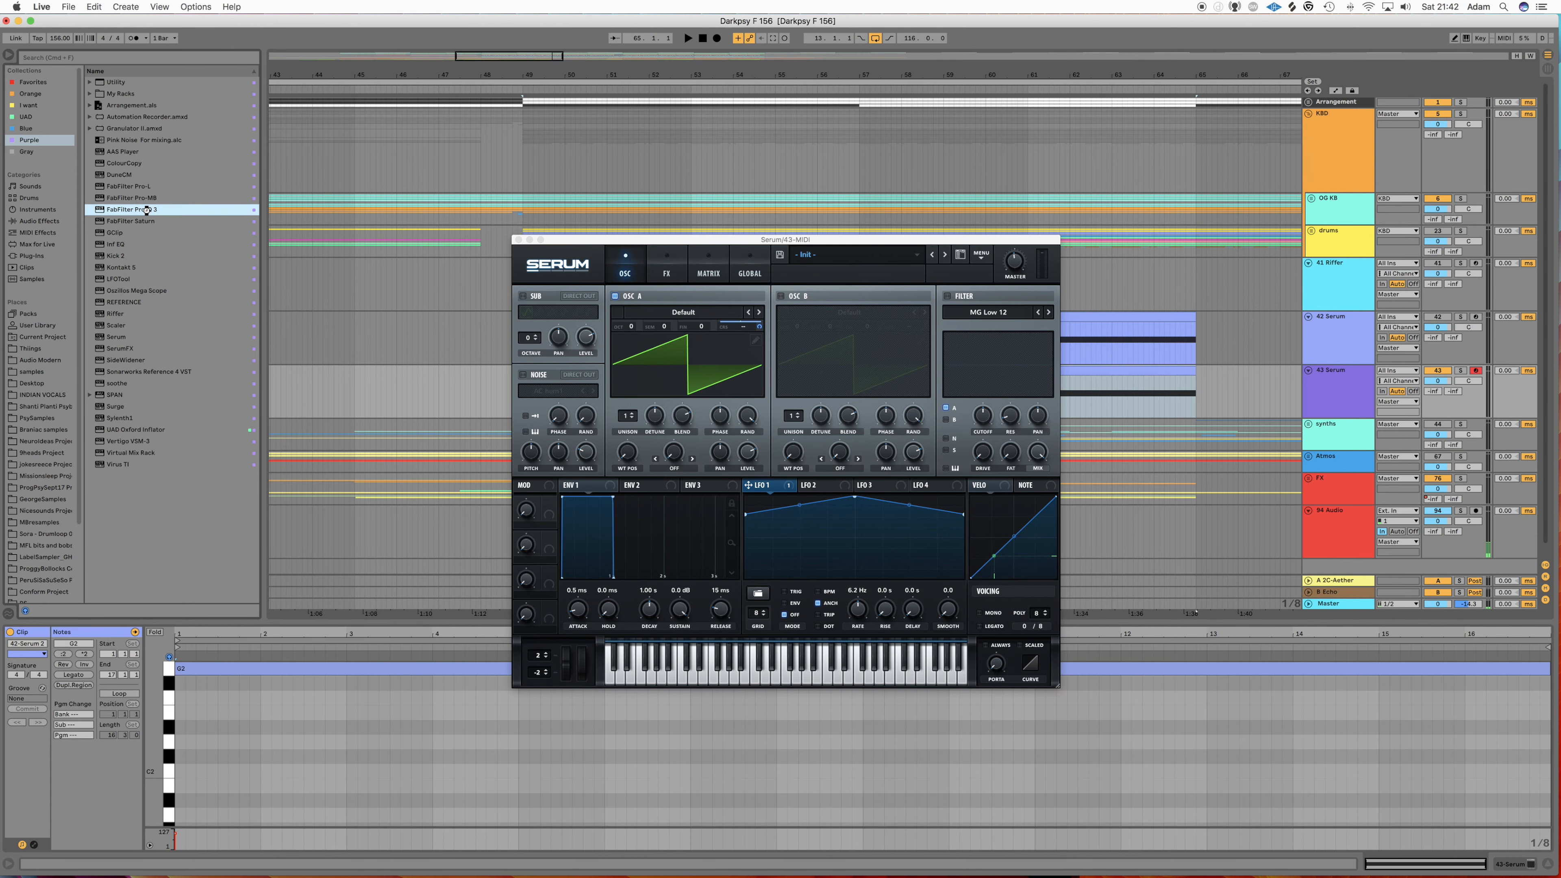
double_click(148, 209)
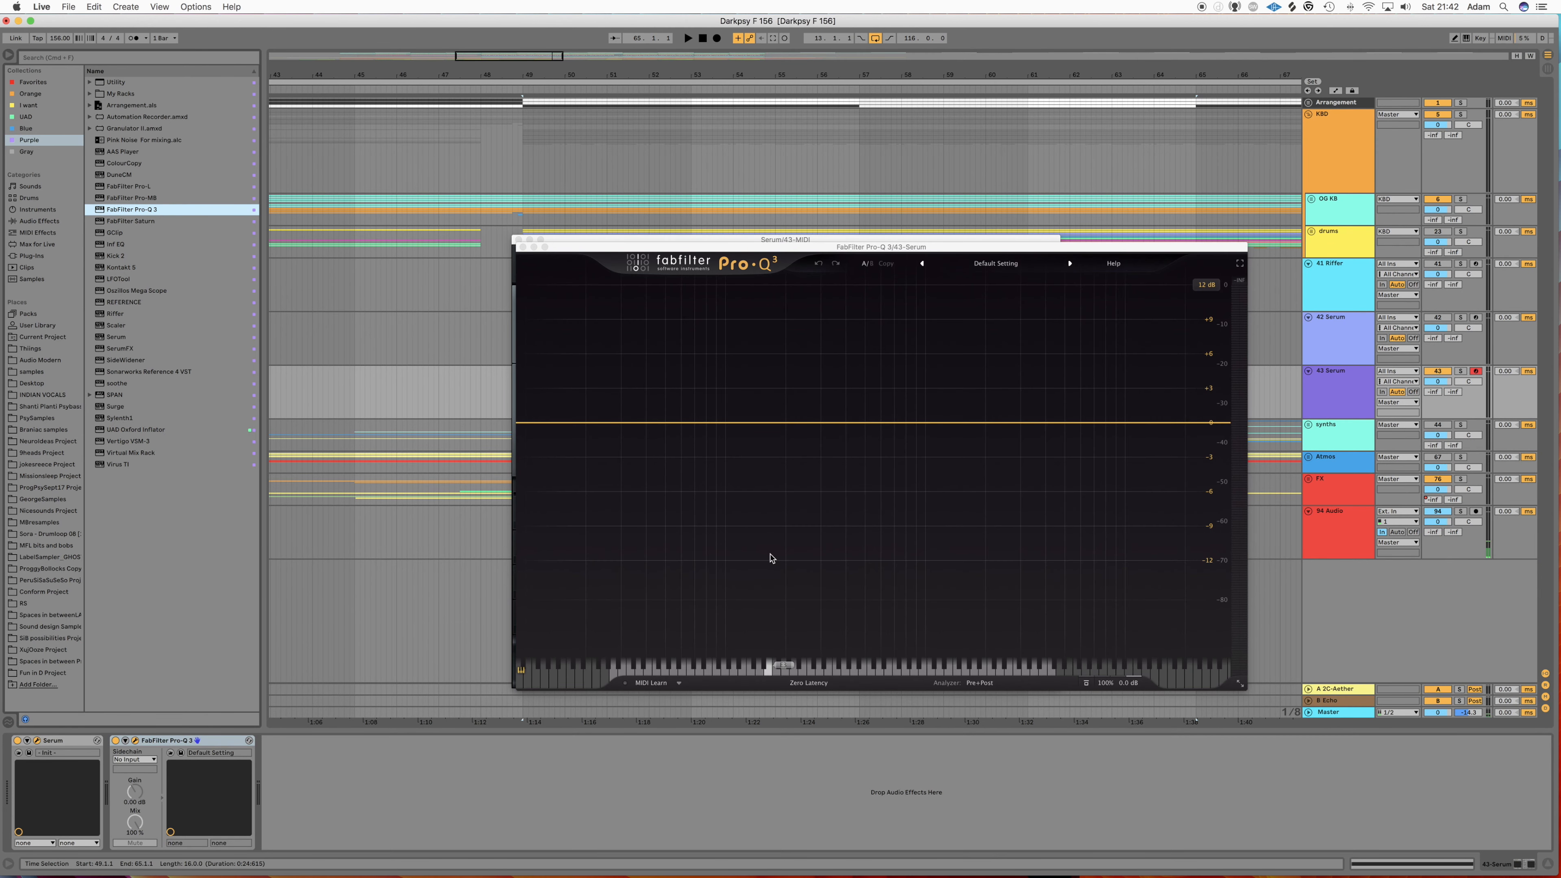
click(658, 668)
click(656, 668)
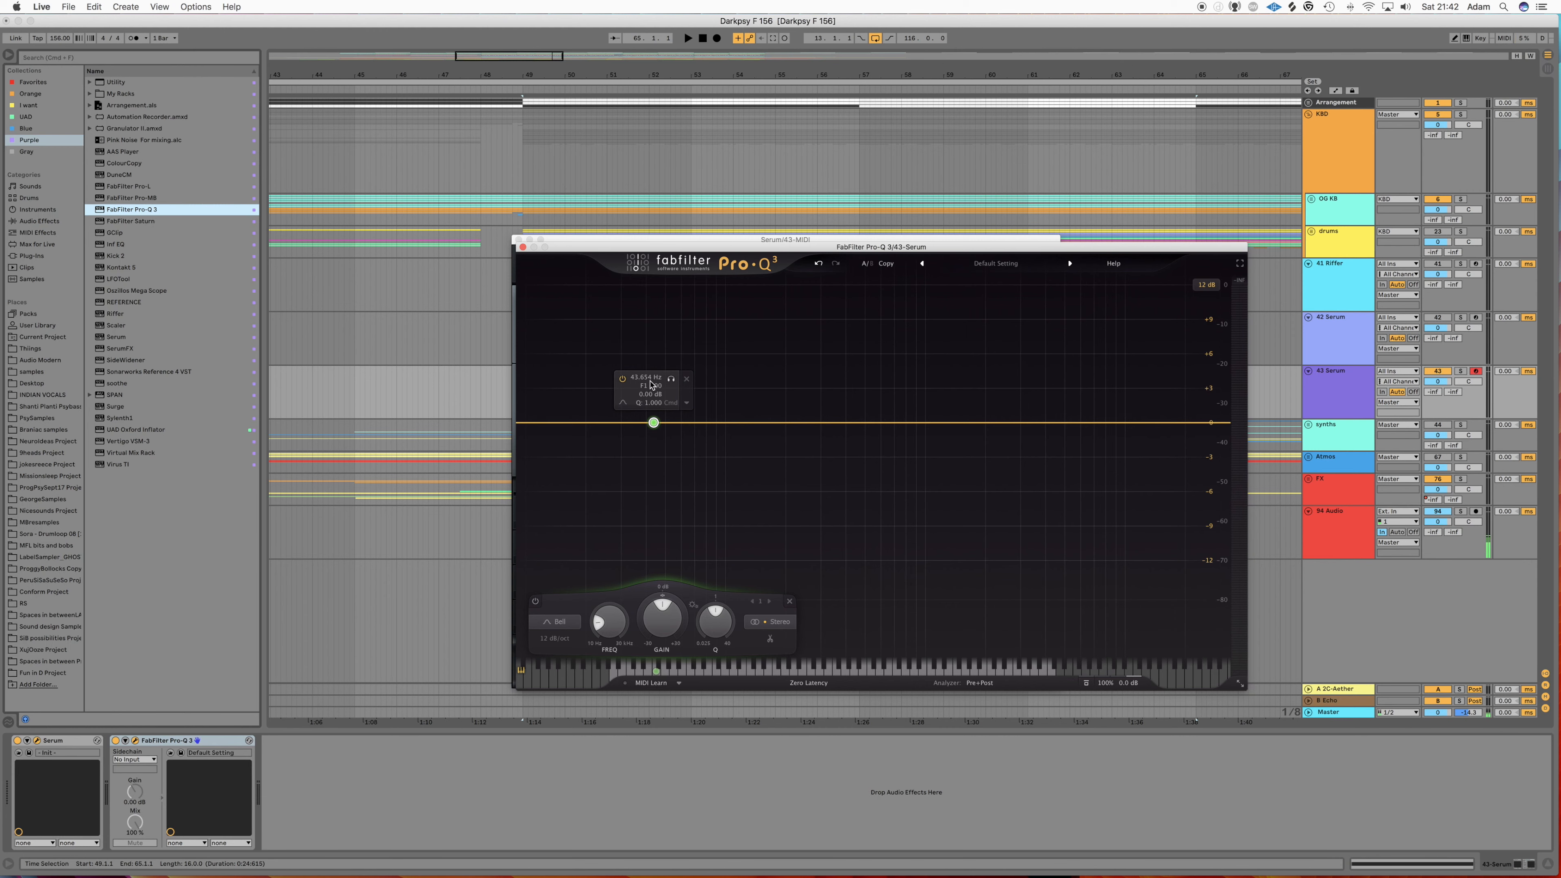
click(522, 247)
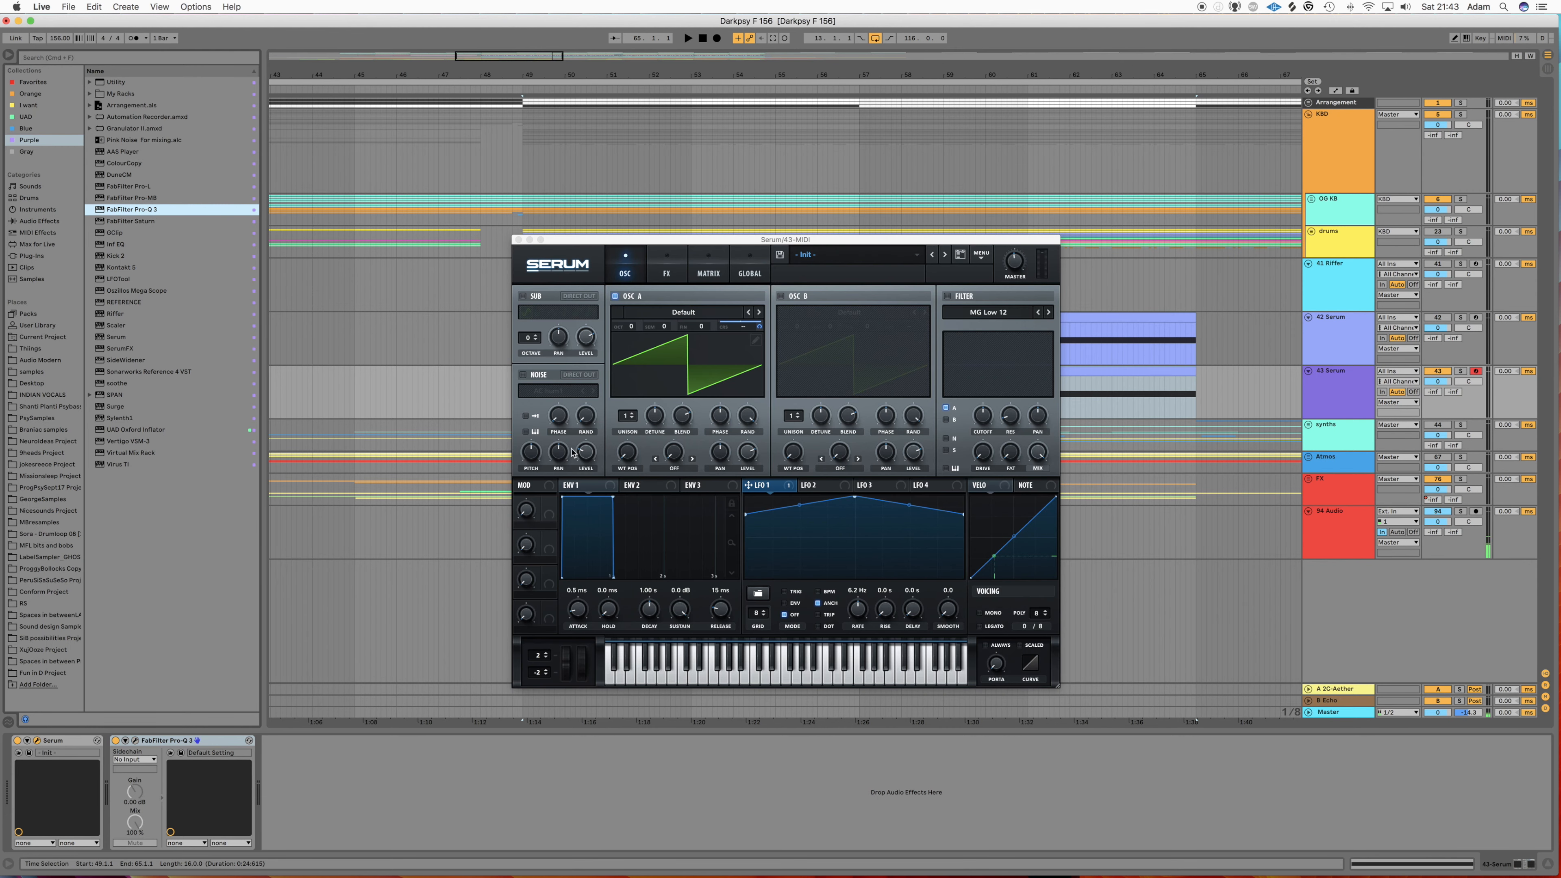
Set the rate of LFO 1 in Serum to 43.7 Hz.
double_click(859, 611)
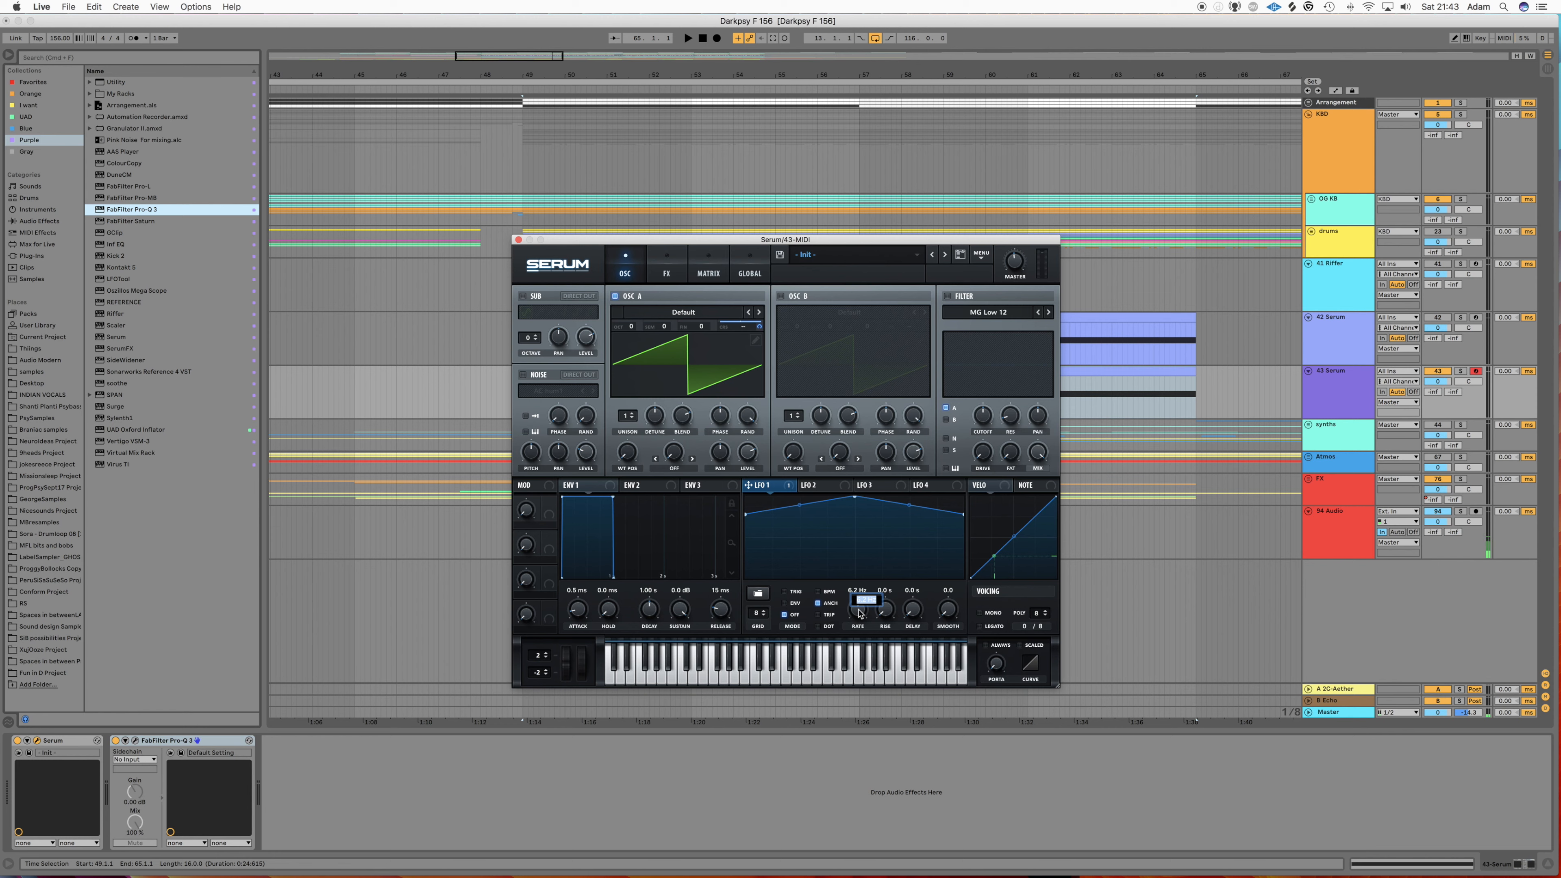
text(43.6)
key(Return)
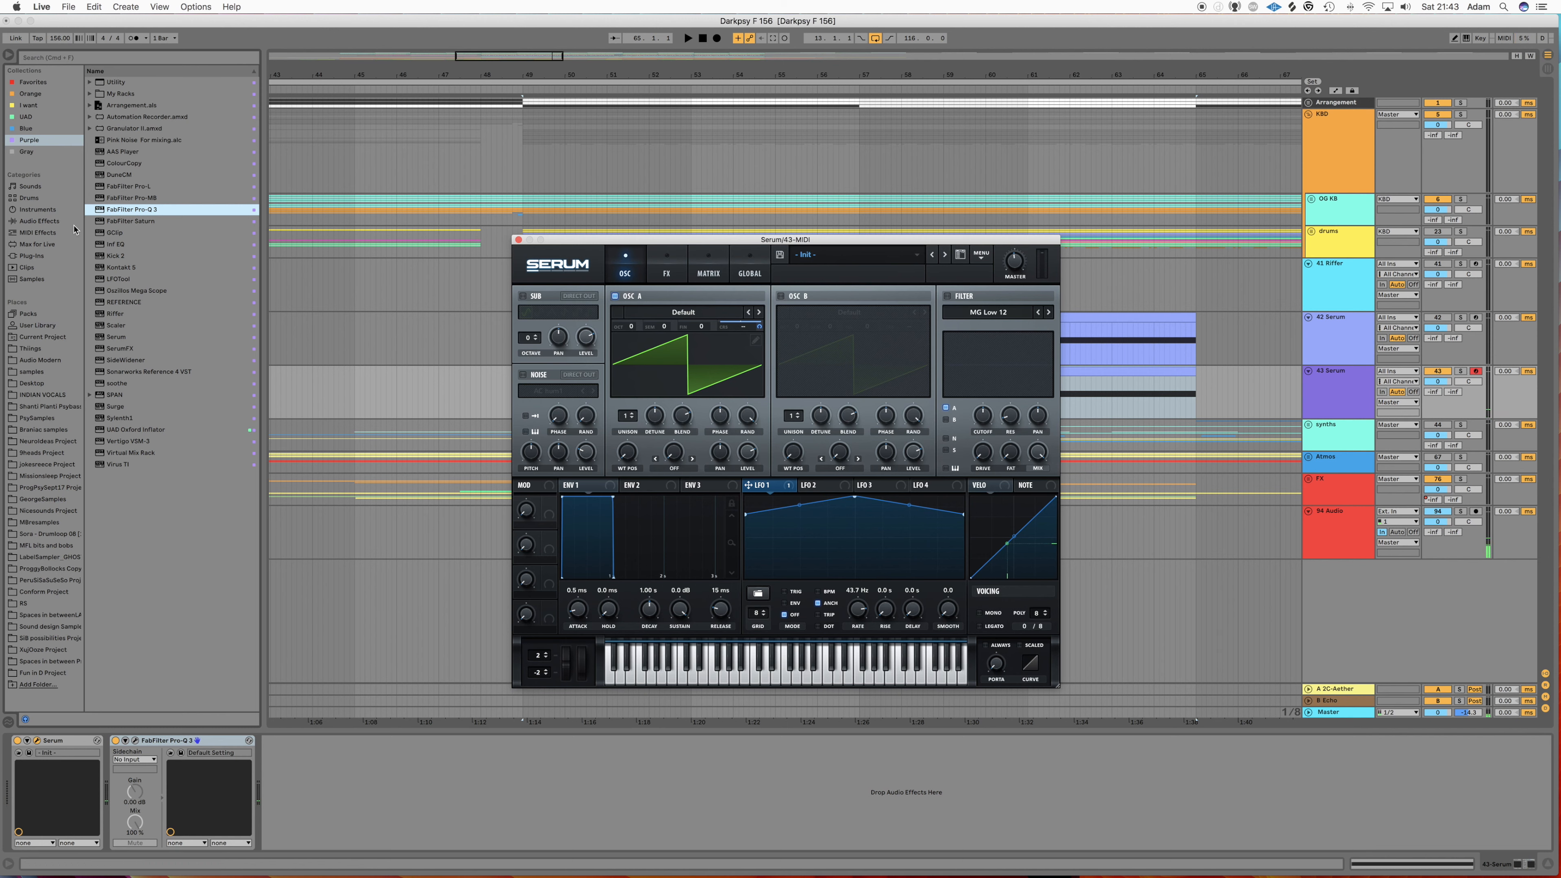
Add a Tuner after Pro-Q 3 on the 43 Serum track.
click(41, 221)
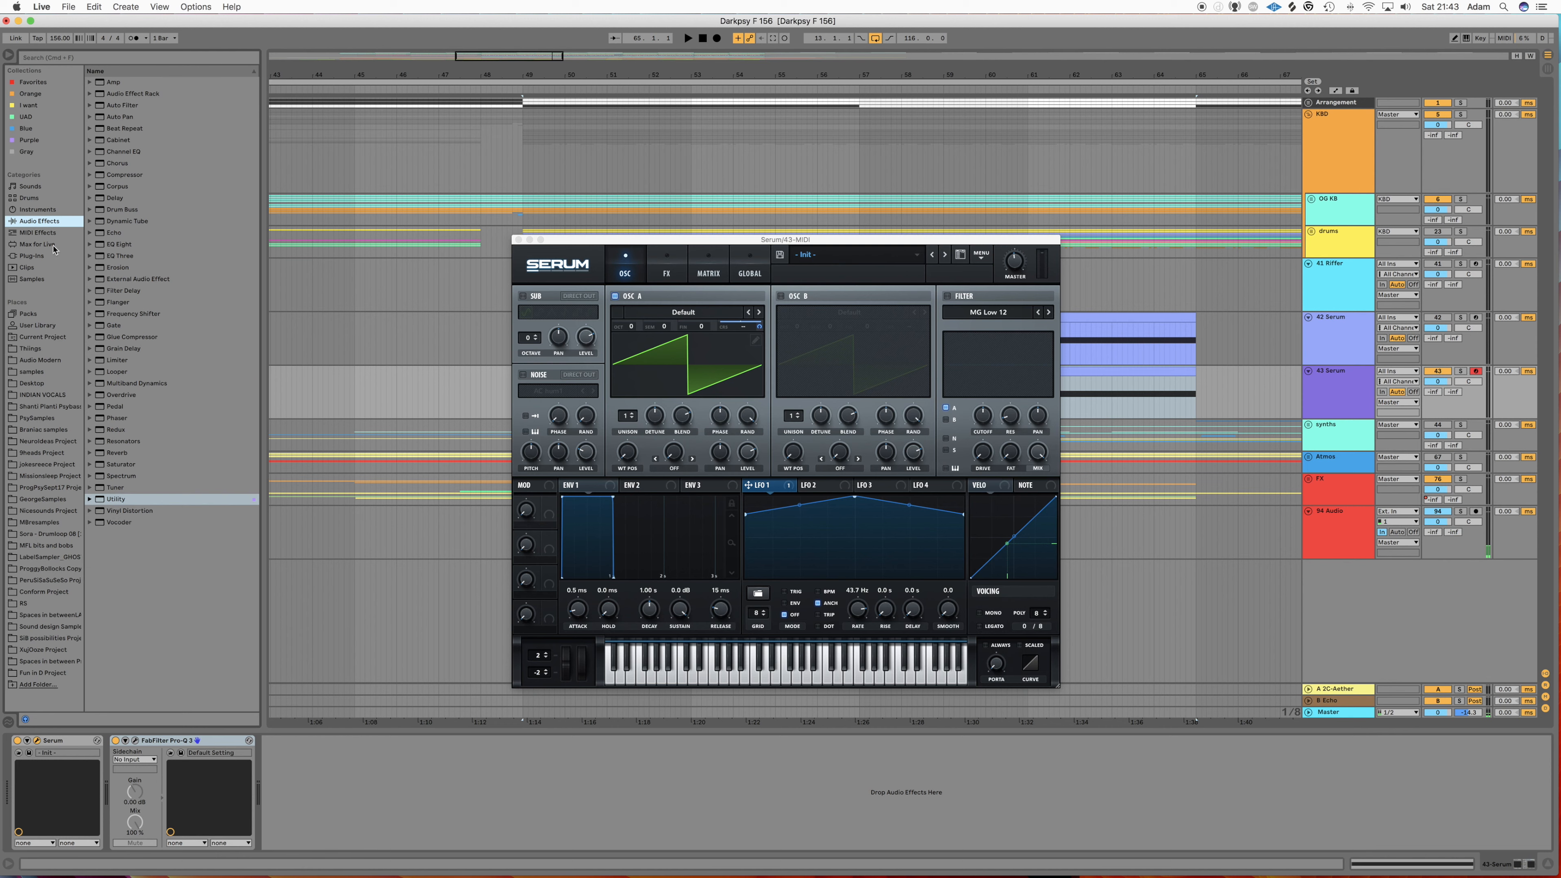
click(129, 488)
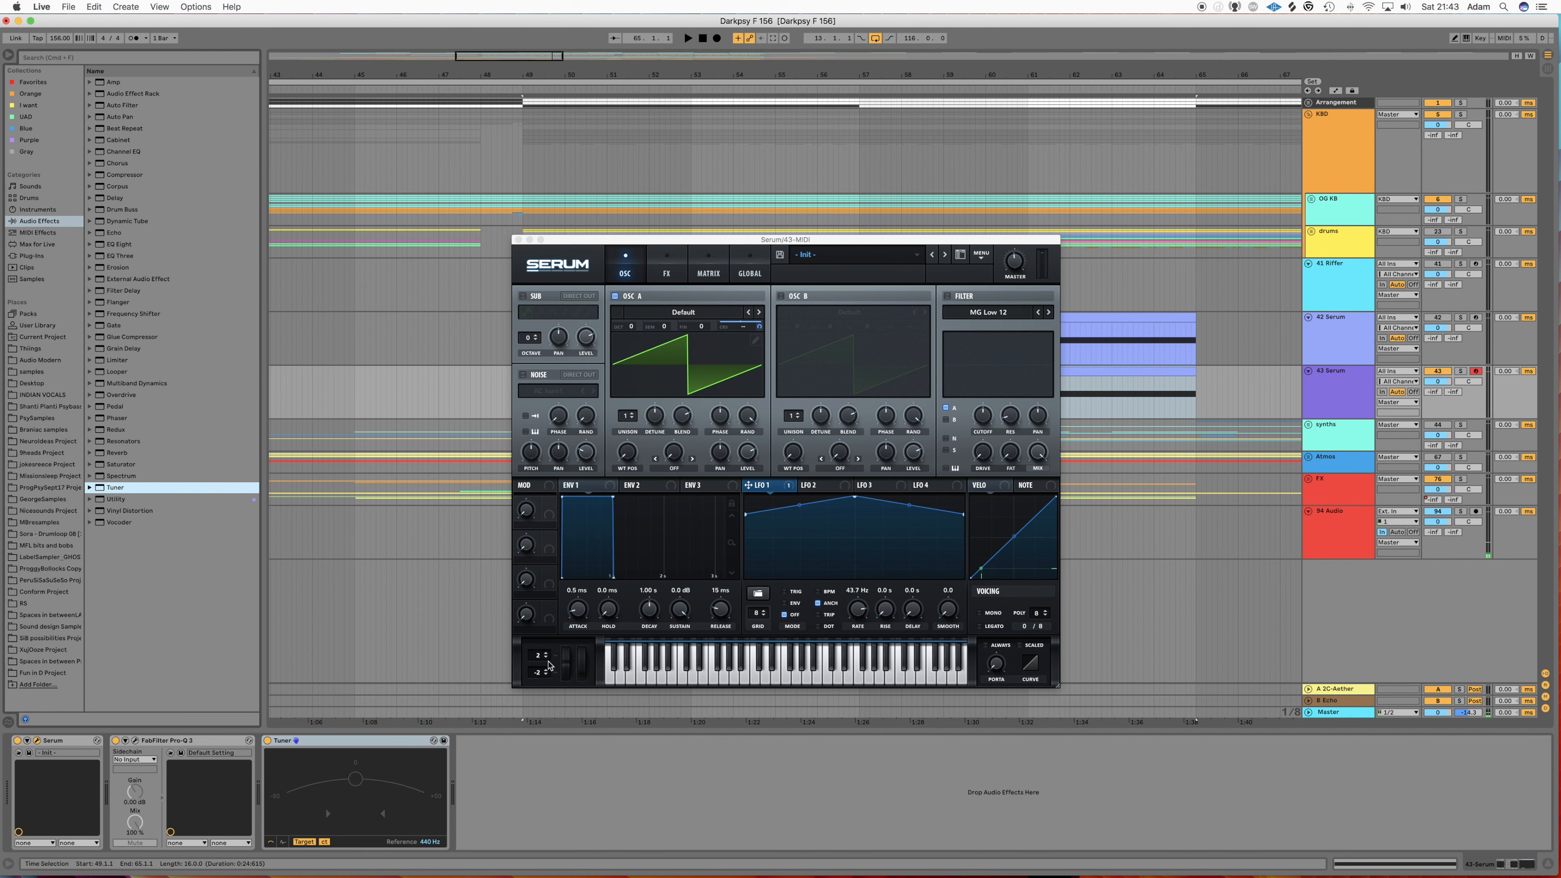
Set Serum's pitch bend range to 24 up and -24 down, and try the pitch wheel.
drag(539, 655, 540, 615)
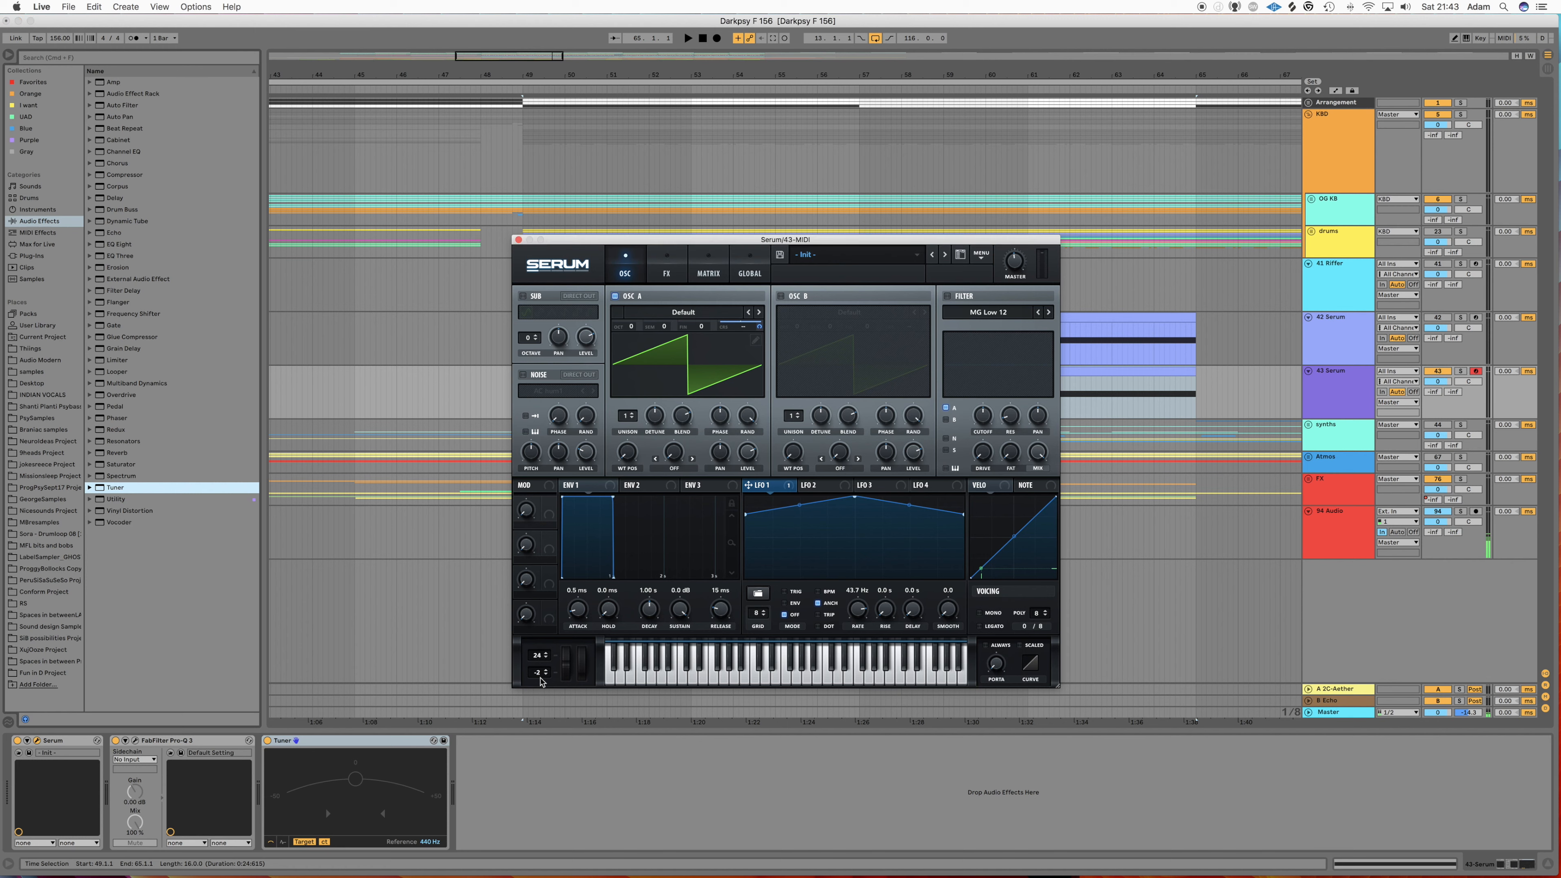
drag(540, 674, 540, 707)
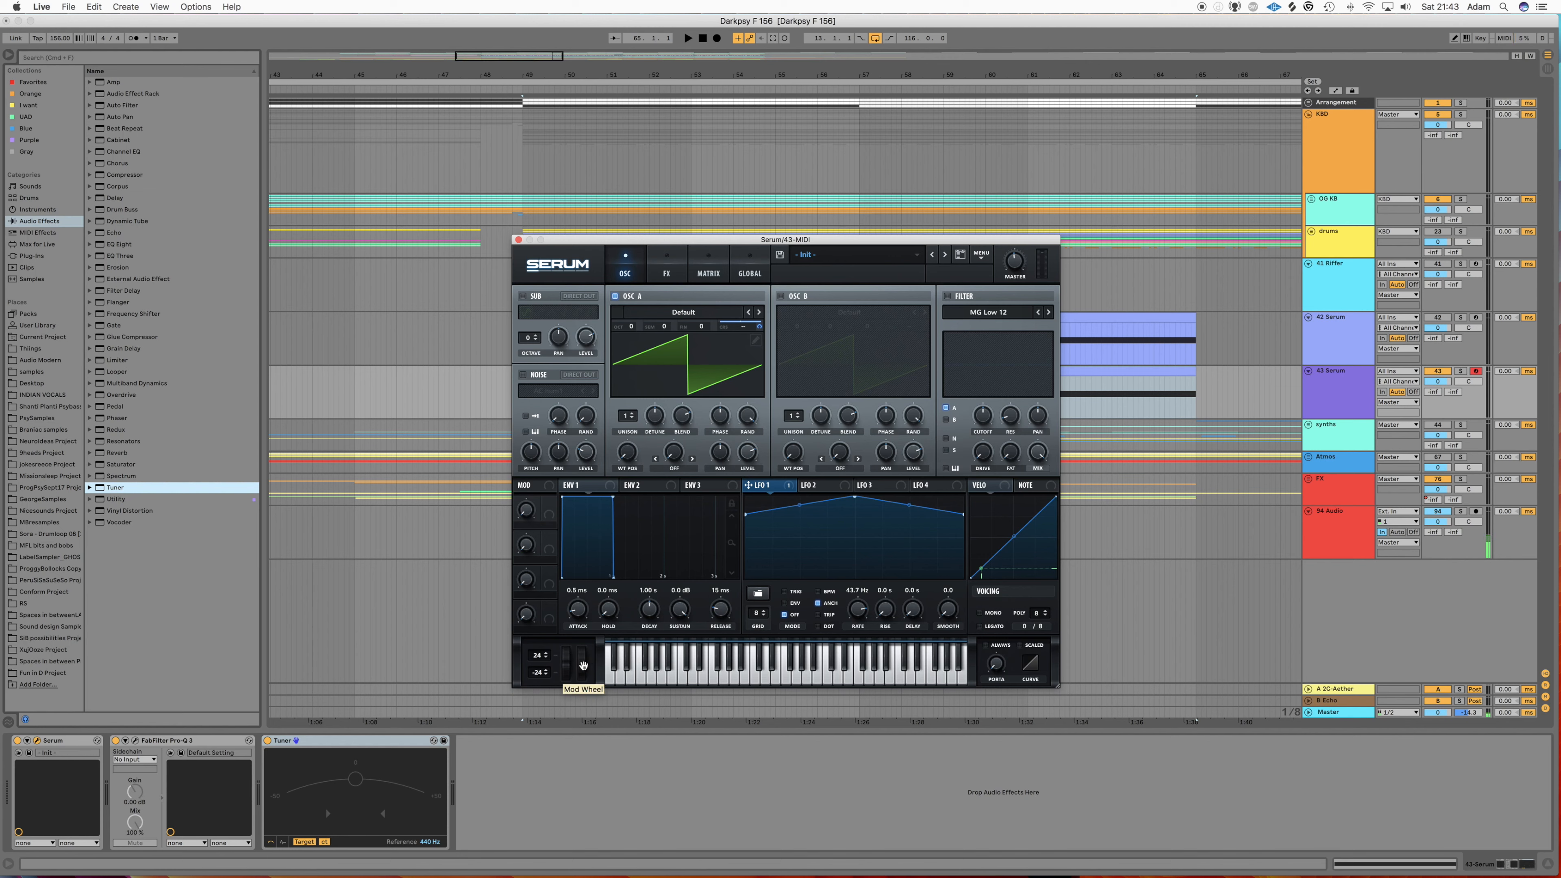
mouse_move(564, 667)
mouse_down()
mouse_move(566, 621)
mouse_move(562, 722)
mouse_move(565, 639)
mouse_up()
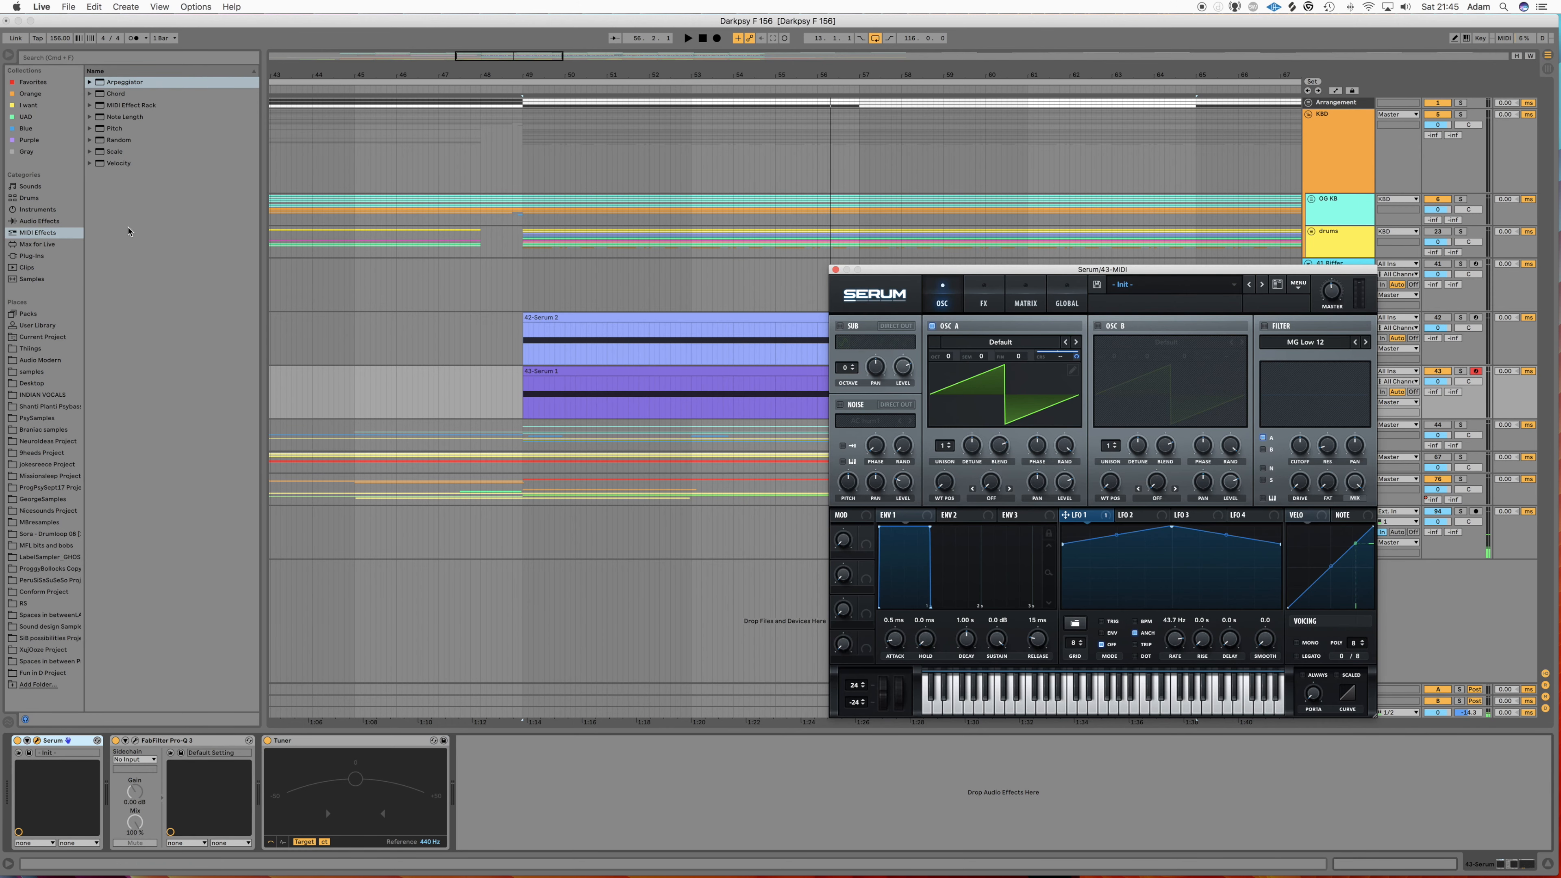
Add an Arpeggiator in front of Serum on the 43 Serum track and adjust its timing settings.
click(125, 82)
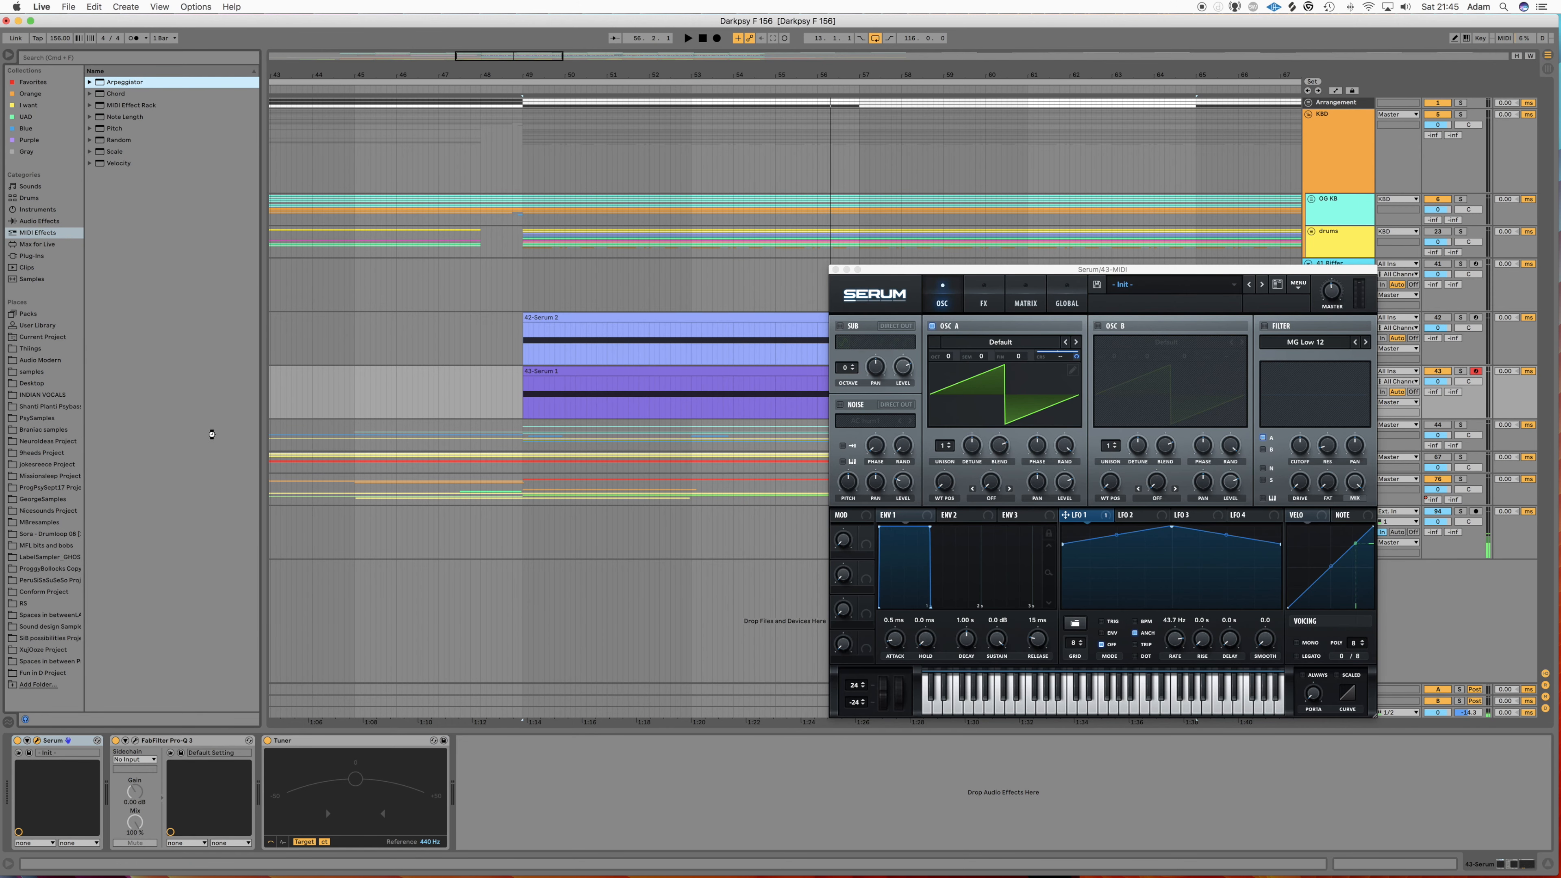
drag(106, 776, 91, 796)
click(67, 798)
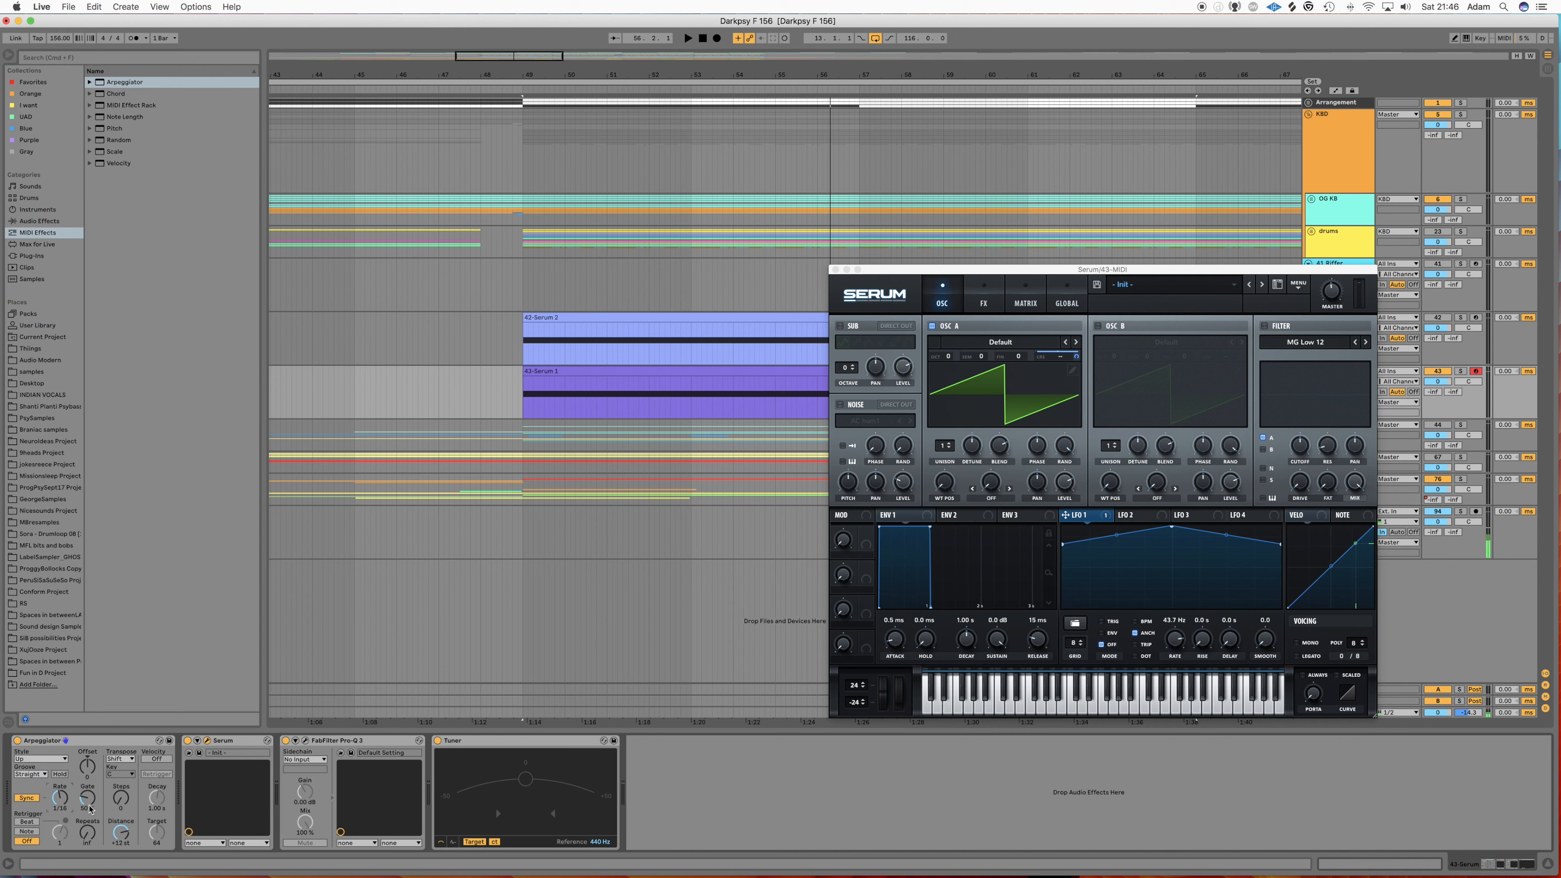
Record a pass on the 43 Serum track while varying the Arpeggiator's gate.
click(716, 38)
drag(89, 802, 89, 824)
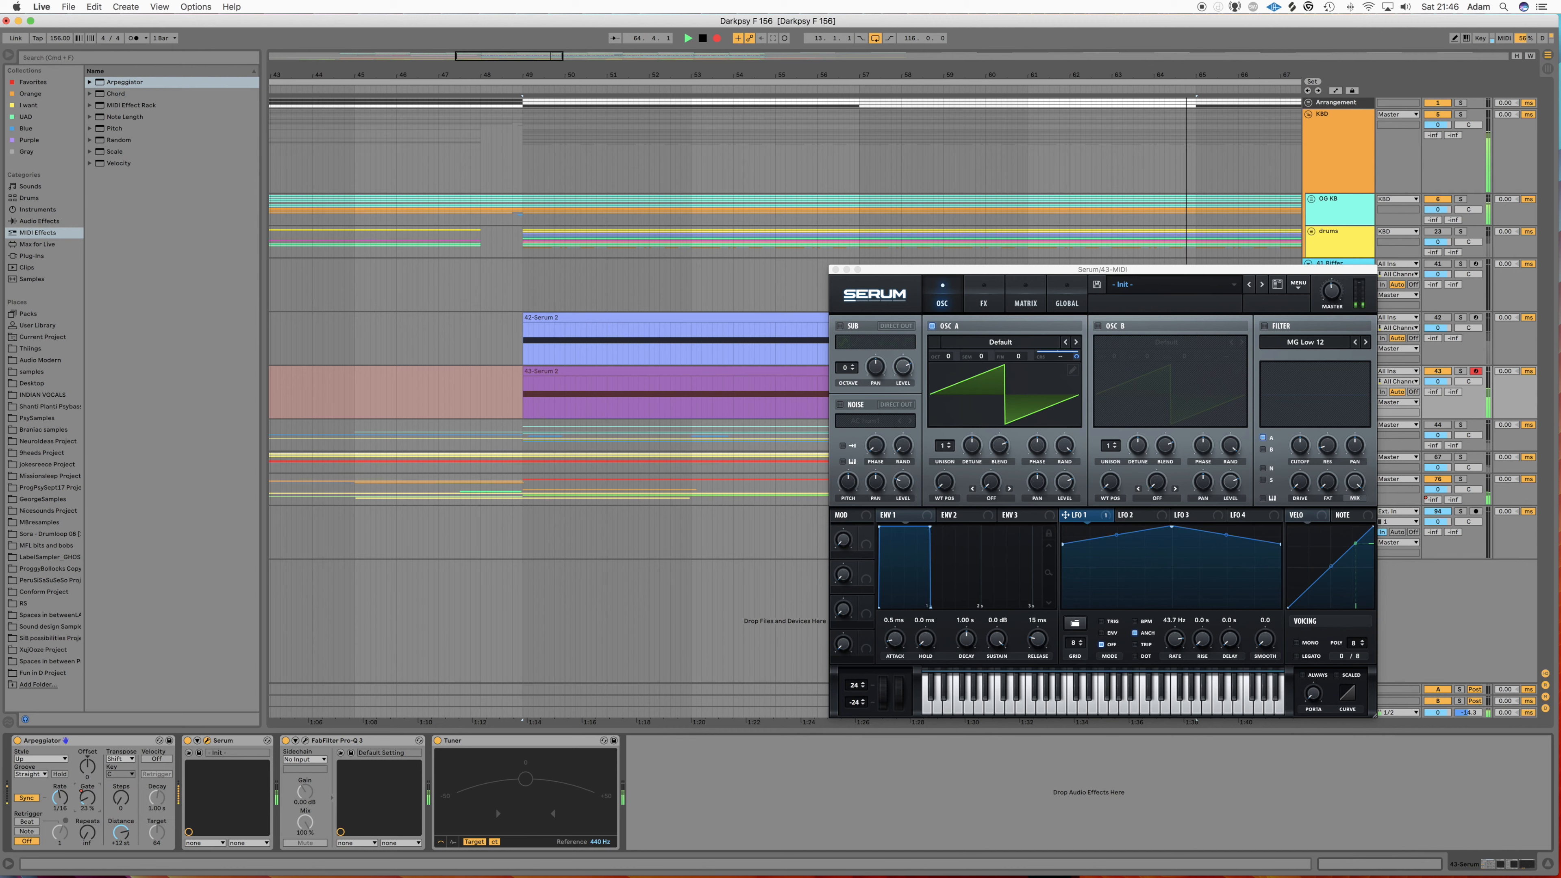
key(space)
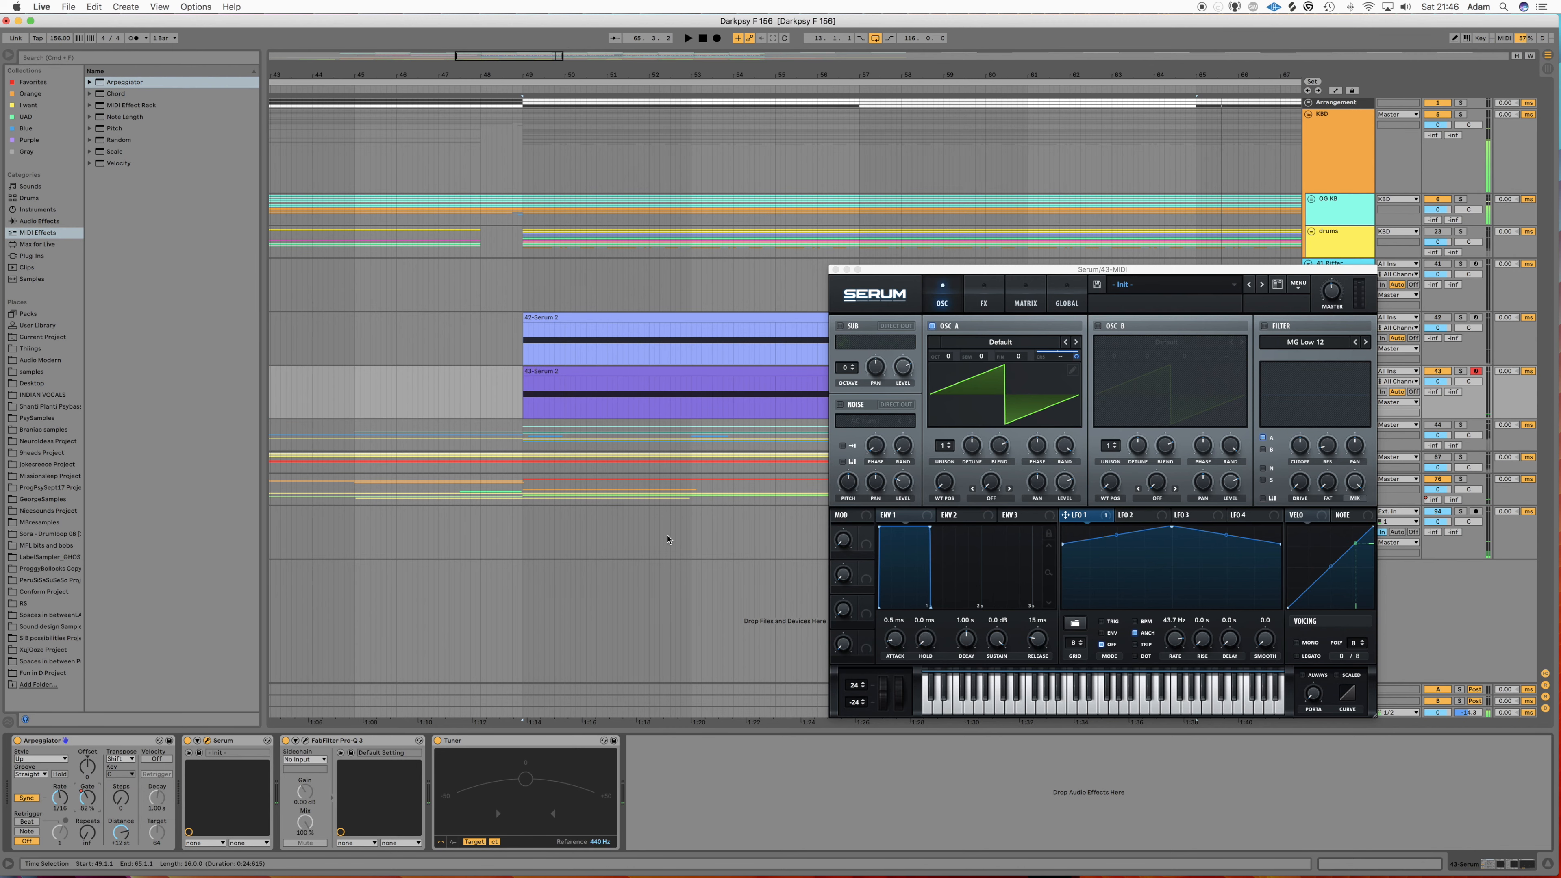
Enable the filter in Serum's effects rack and set its type to Formant-III.
click(705, 369)
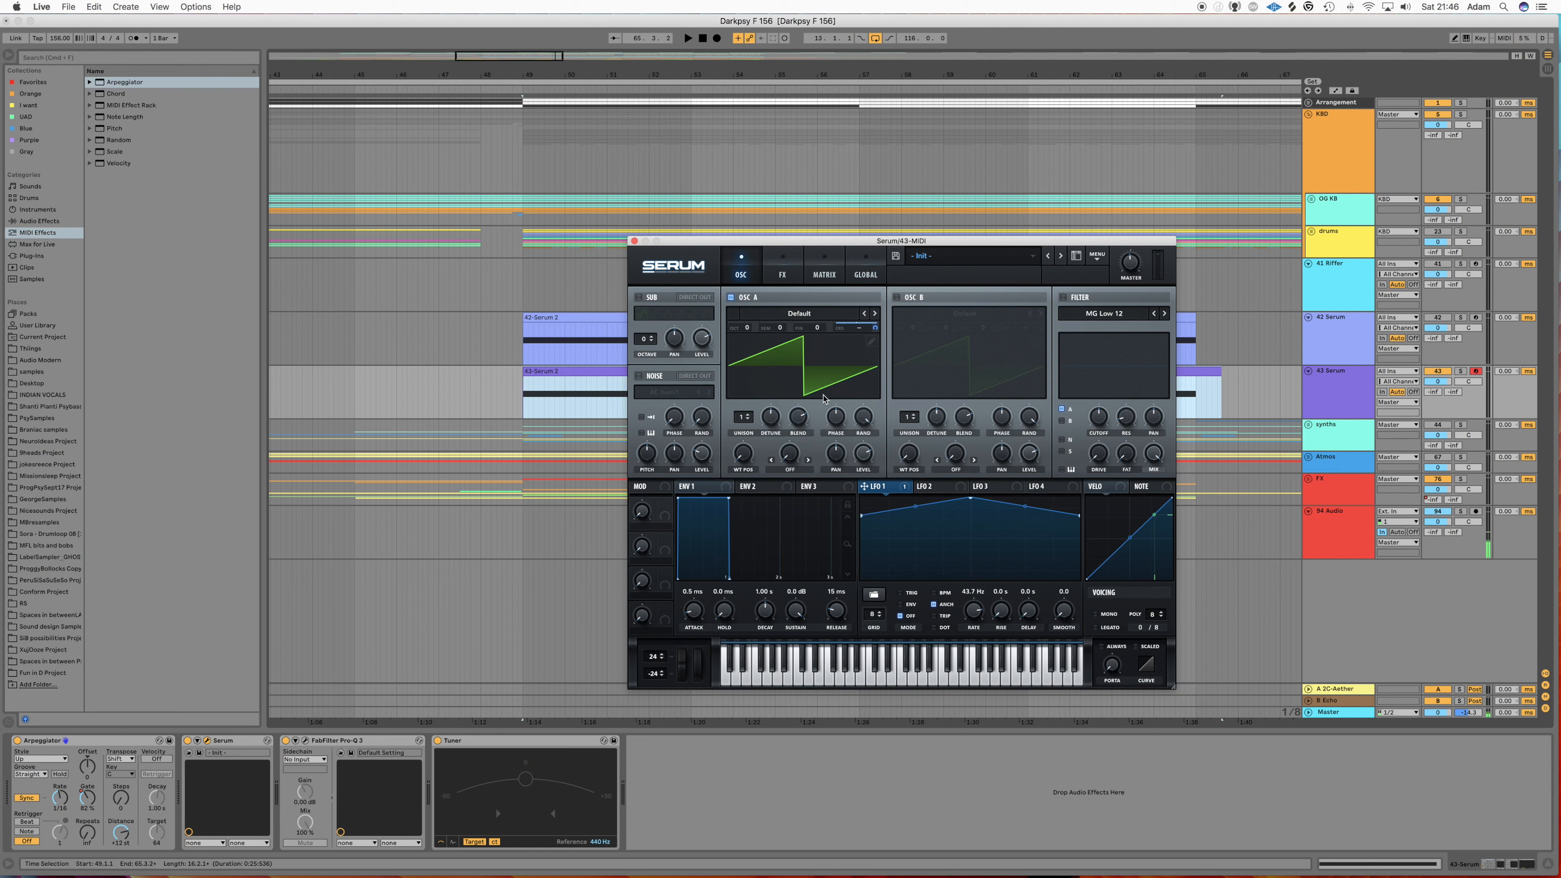
click(773, 260)
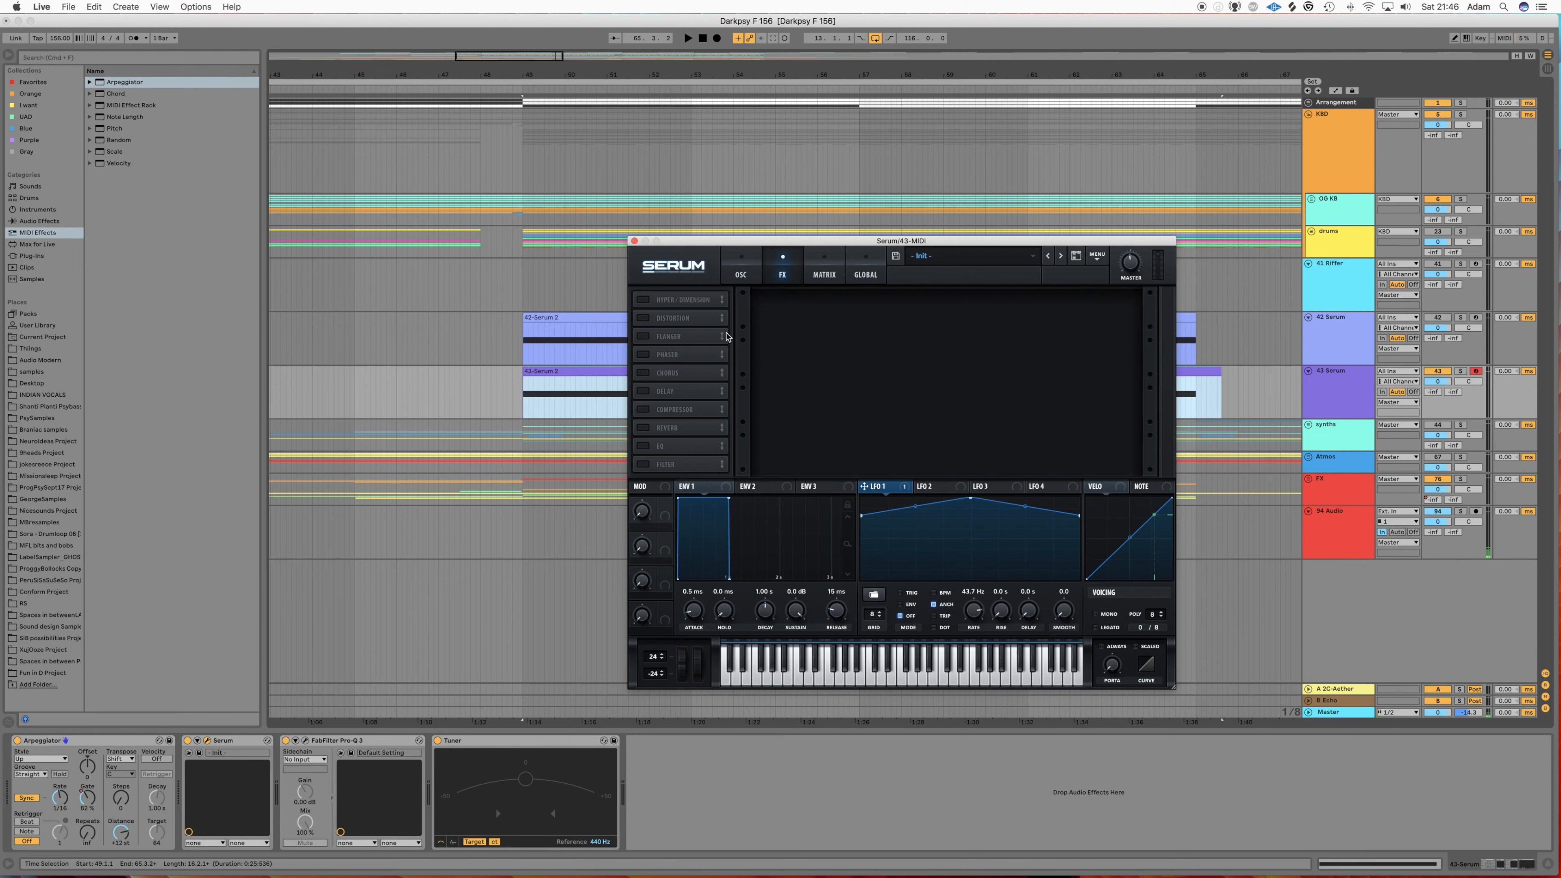
drag(687, 246, 711, 247)
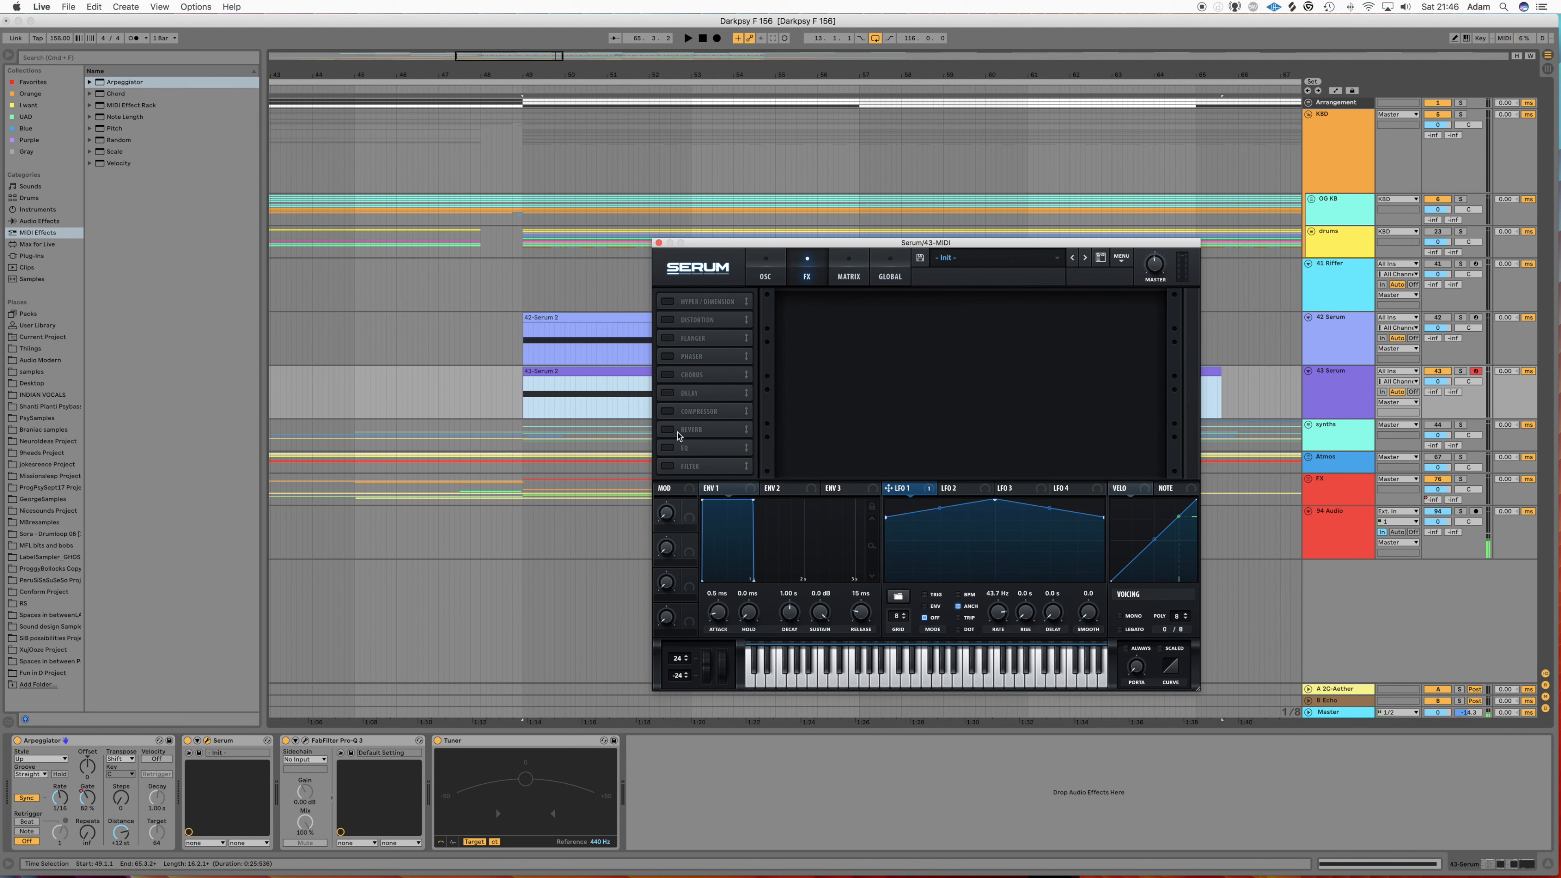
click(669, 466)
click(862, 312)
mouse_move(861, 363)
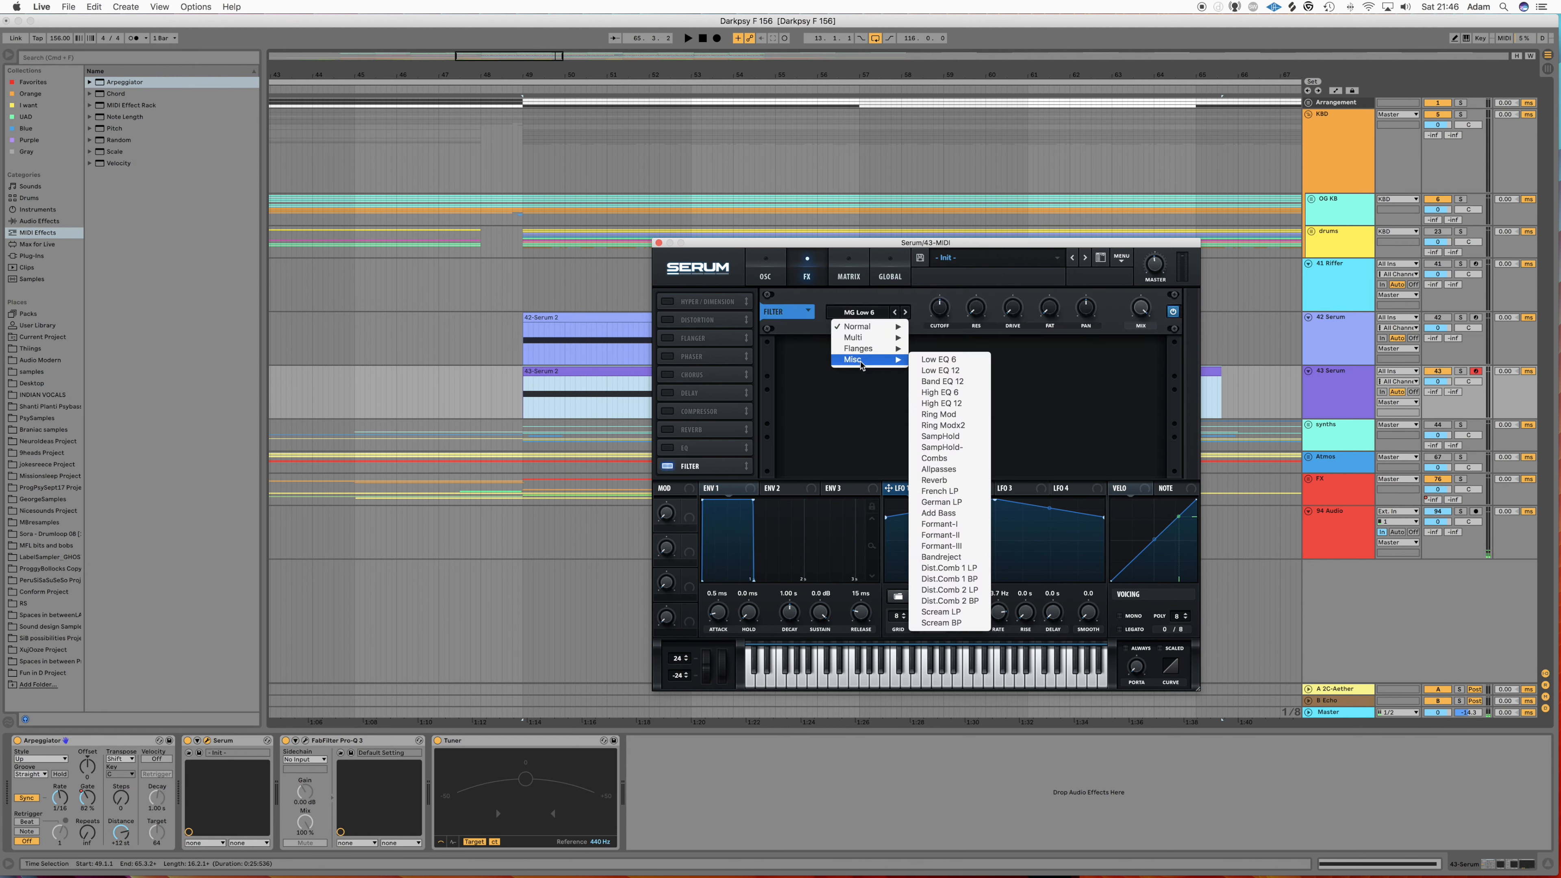
click(941, 545)
Lower the Formant-III filter's cutoff, raise its resonance and reduce its mix.
drag(944, 309, 937, 422)
drag(976, 307, 968, 200)
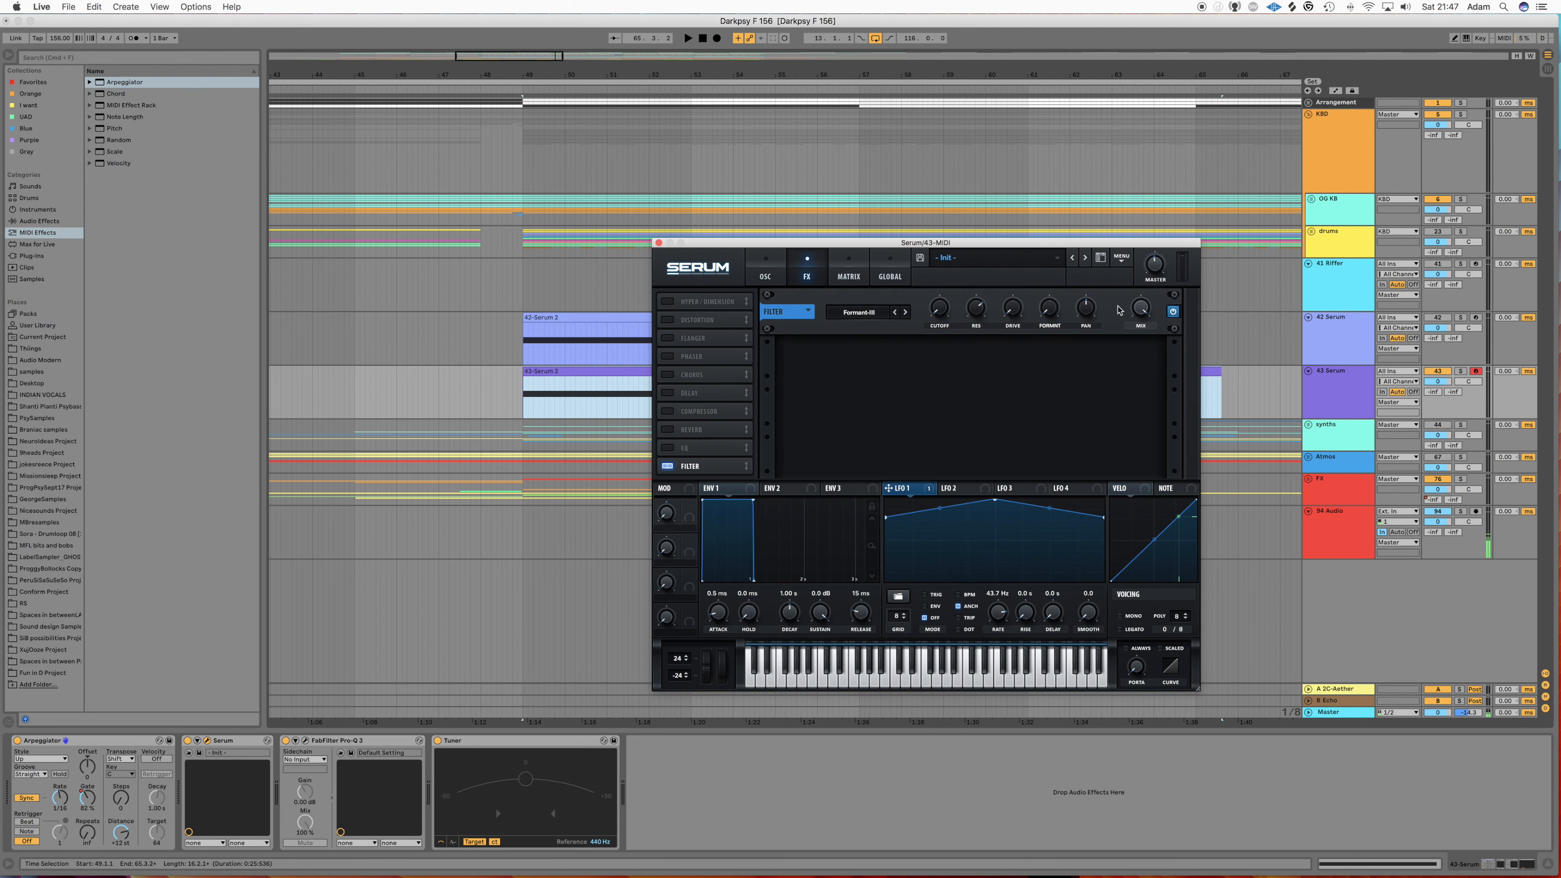
drag(1140, 306, 1137, 405)
Assign NoteOn Rand1 as the modulation source for the effects filter's cutoff.
right_click(940, 314)
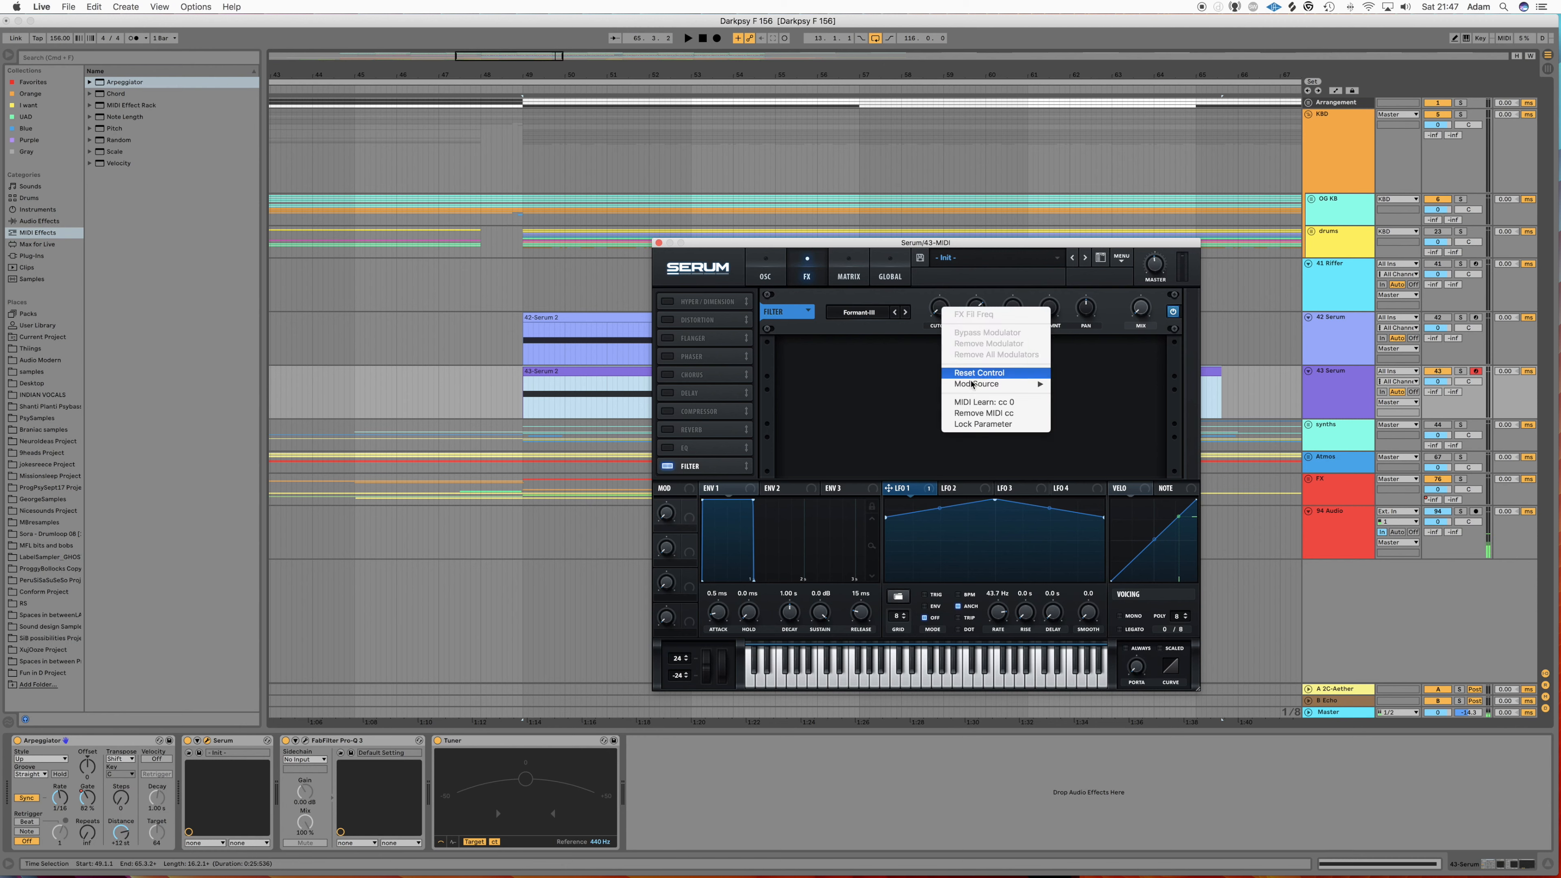
mouse_move(983, 387)
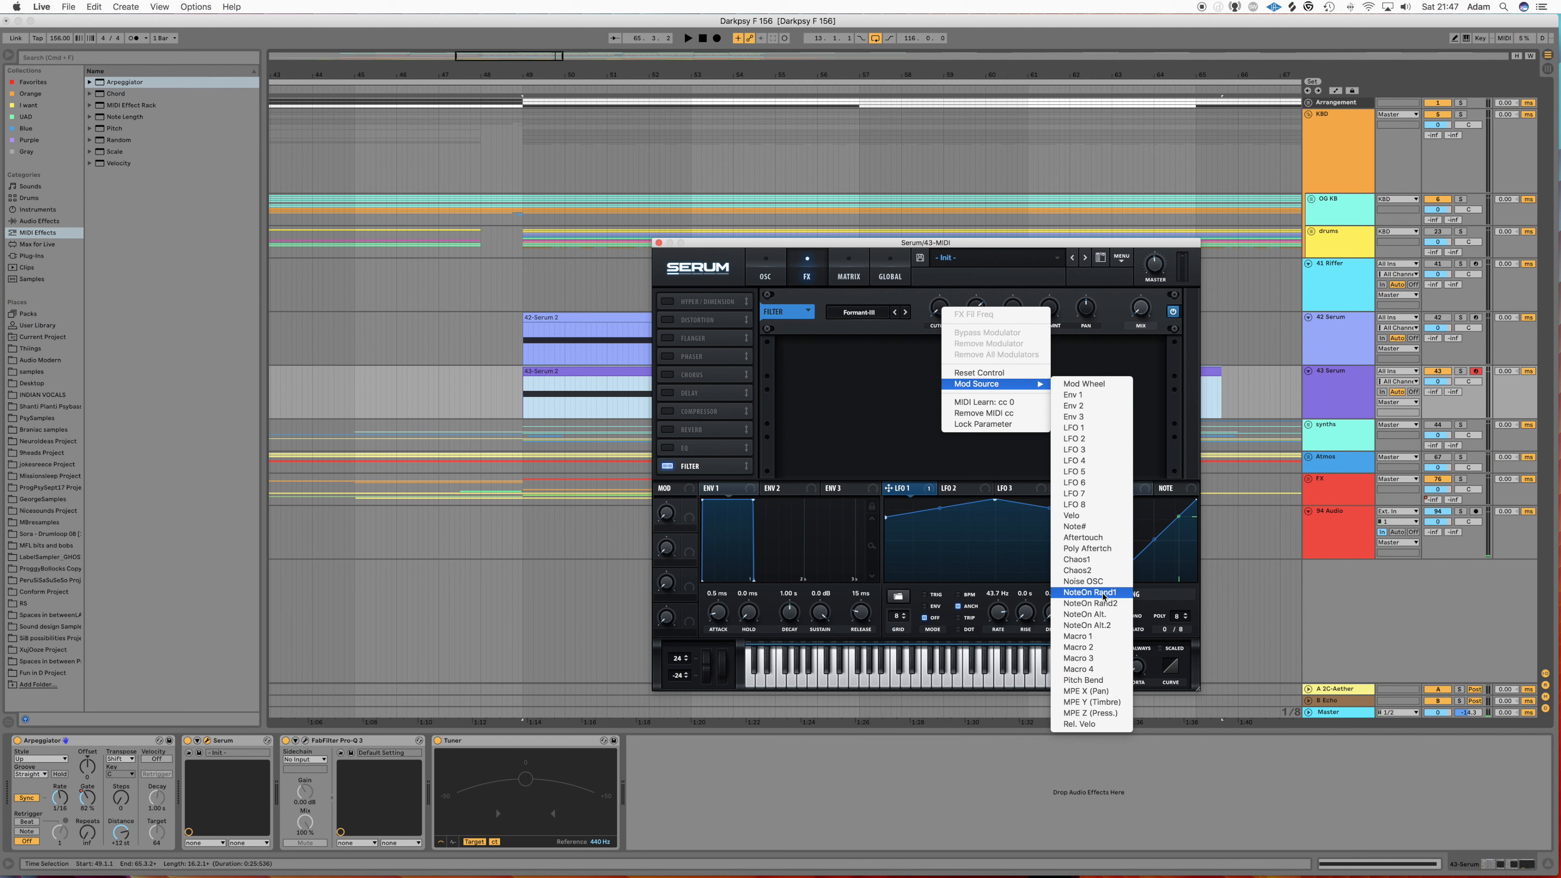
click(1091, 592)
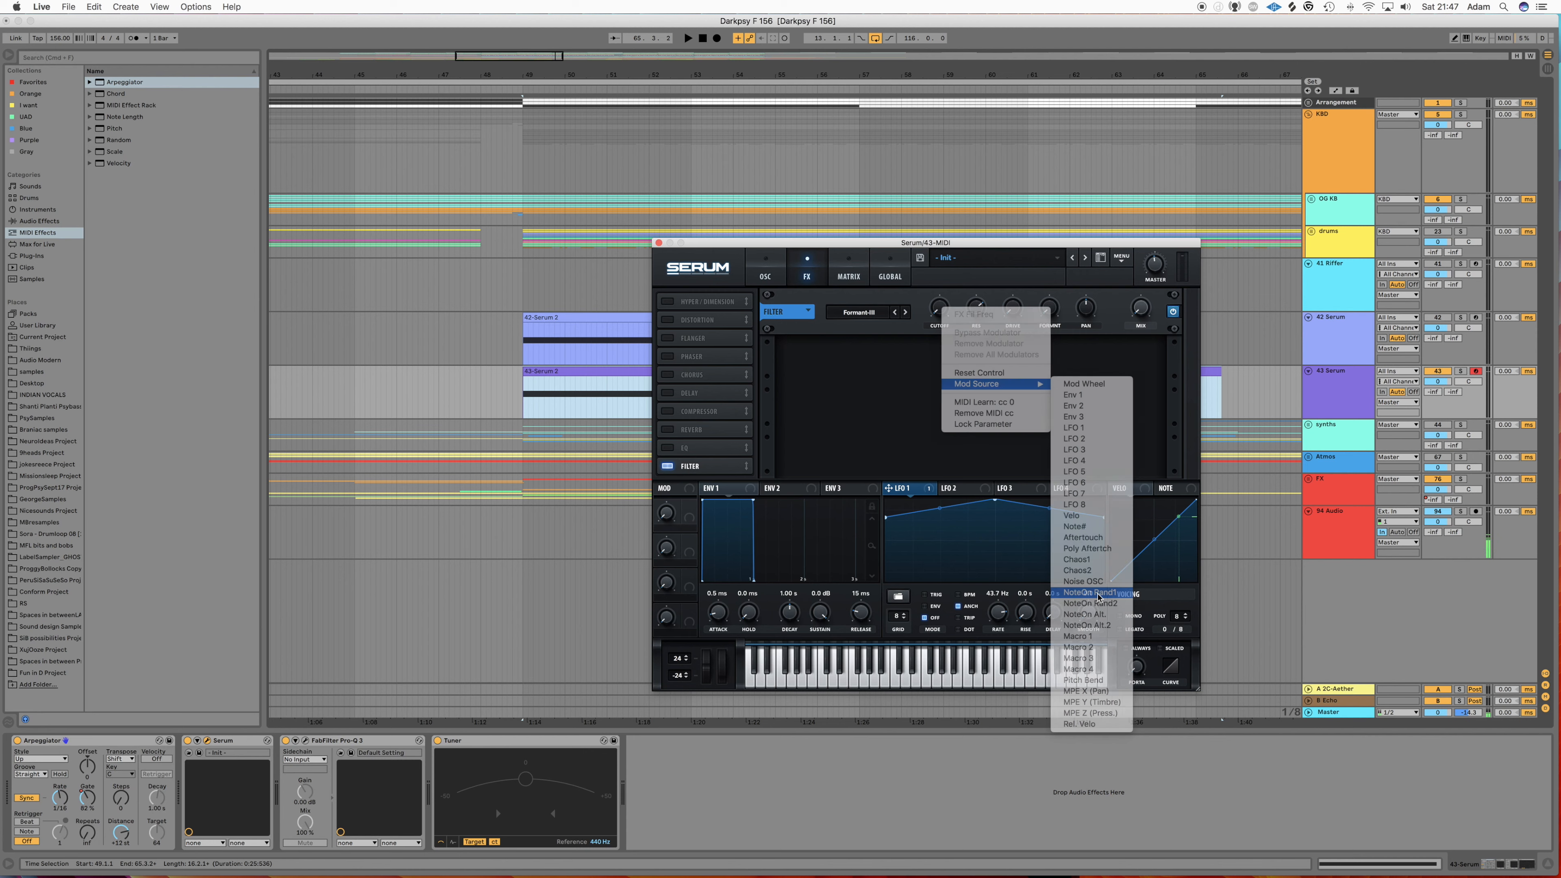
Assign NoteOn Rand1 as the modulation source for the effects filter's formant control.
right_click(1051, 309)
mouse_move(1106, 382)
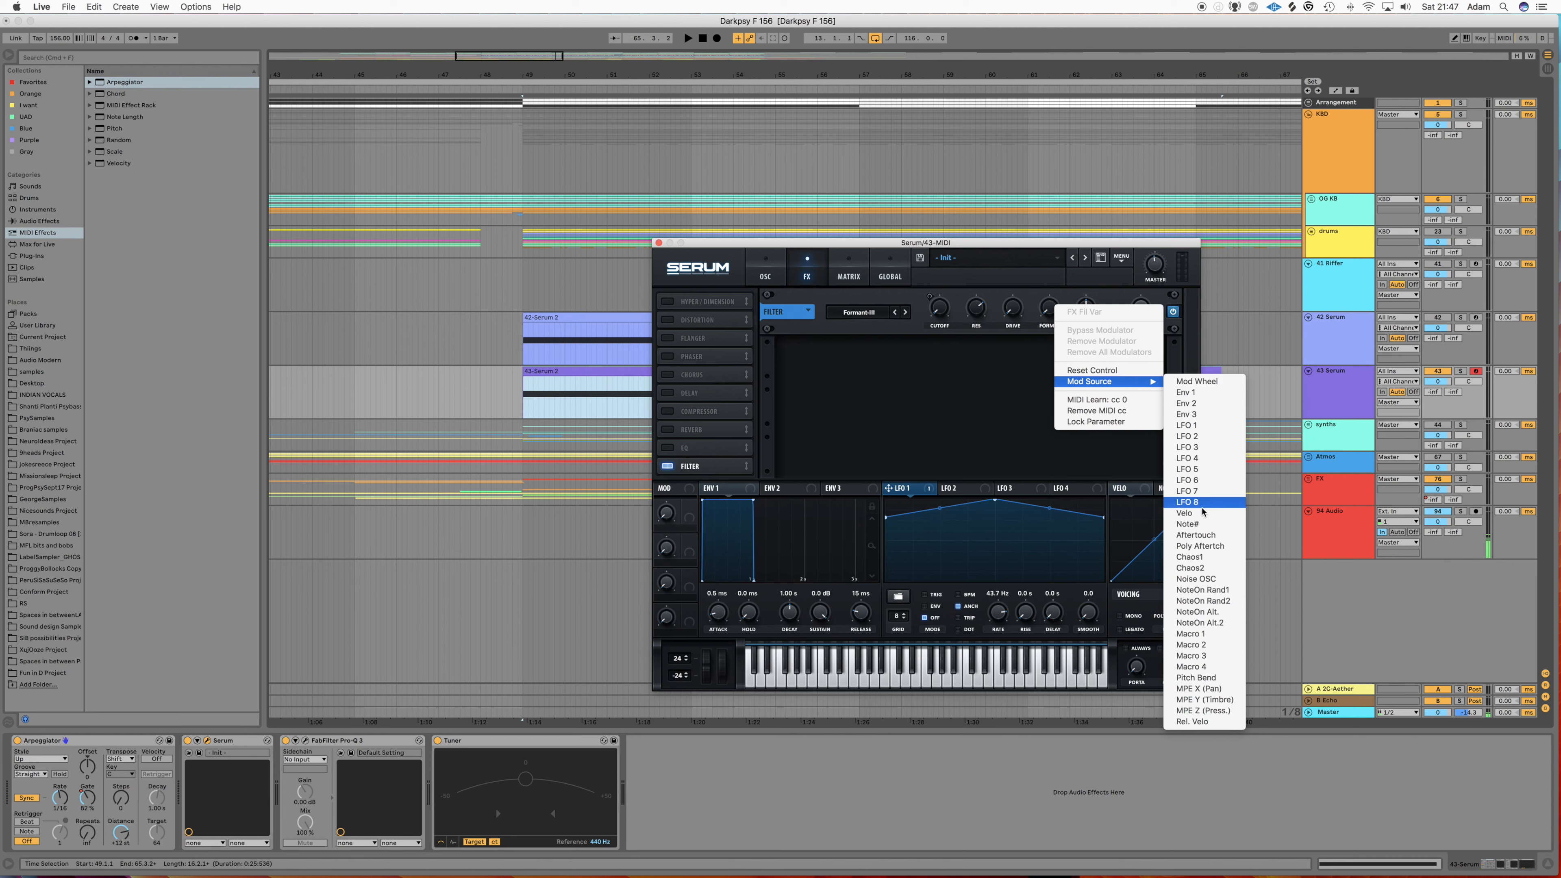
click(1206, 591)
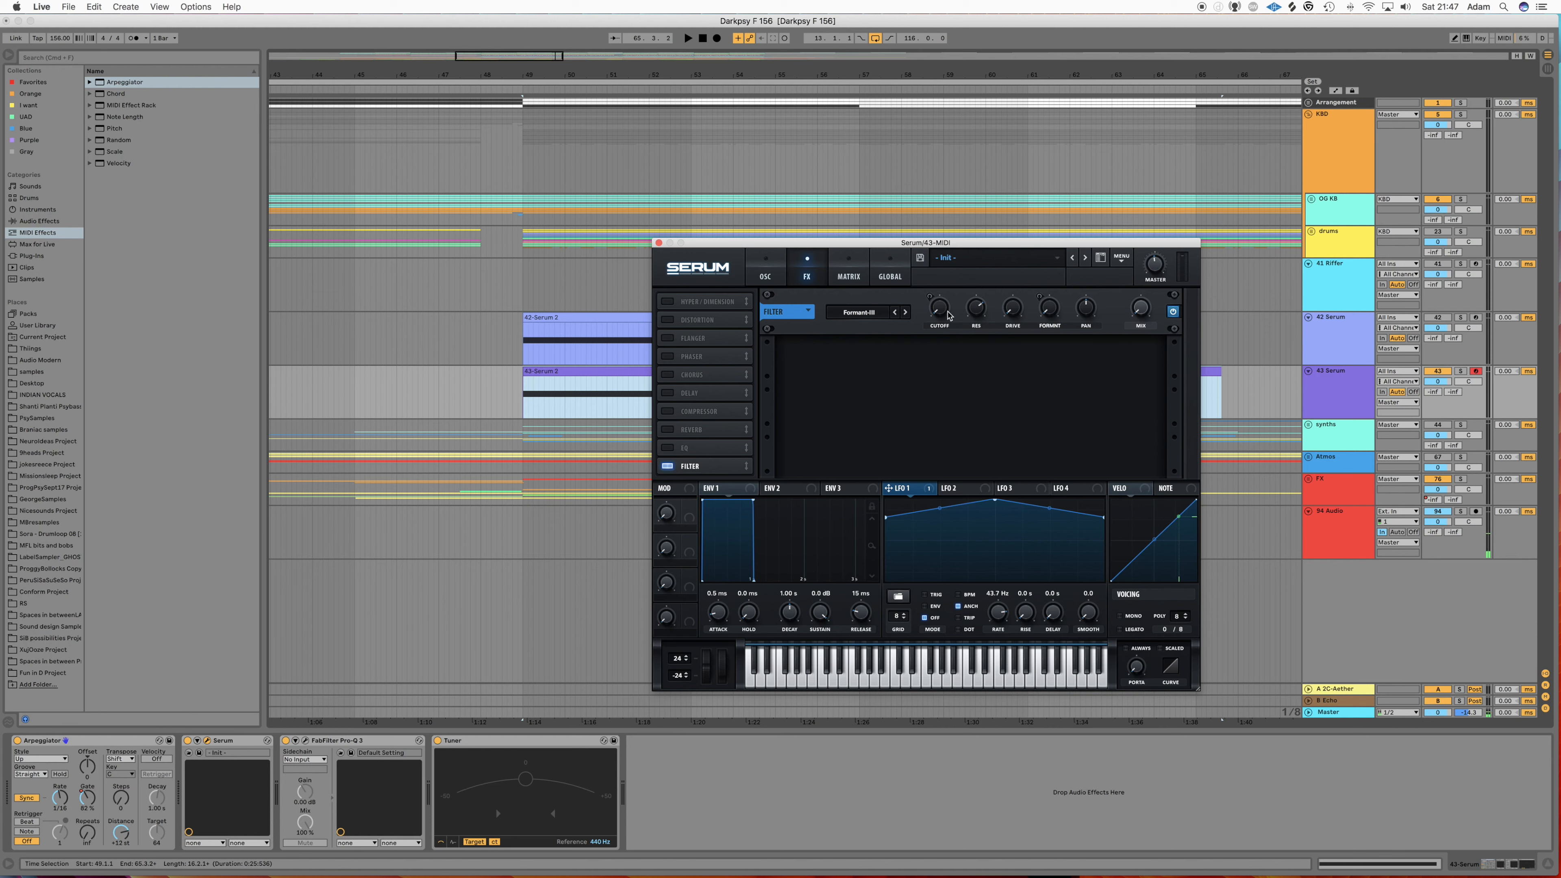
Raise the Formant-III filter's mix to about 95% and adjust its drive while playing the track.
drag(1141, 309, 1141, 257)
key(space)
click(1136, 299)
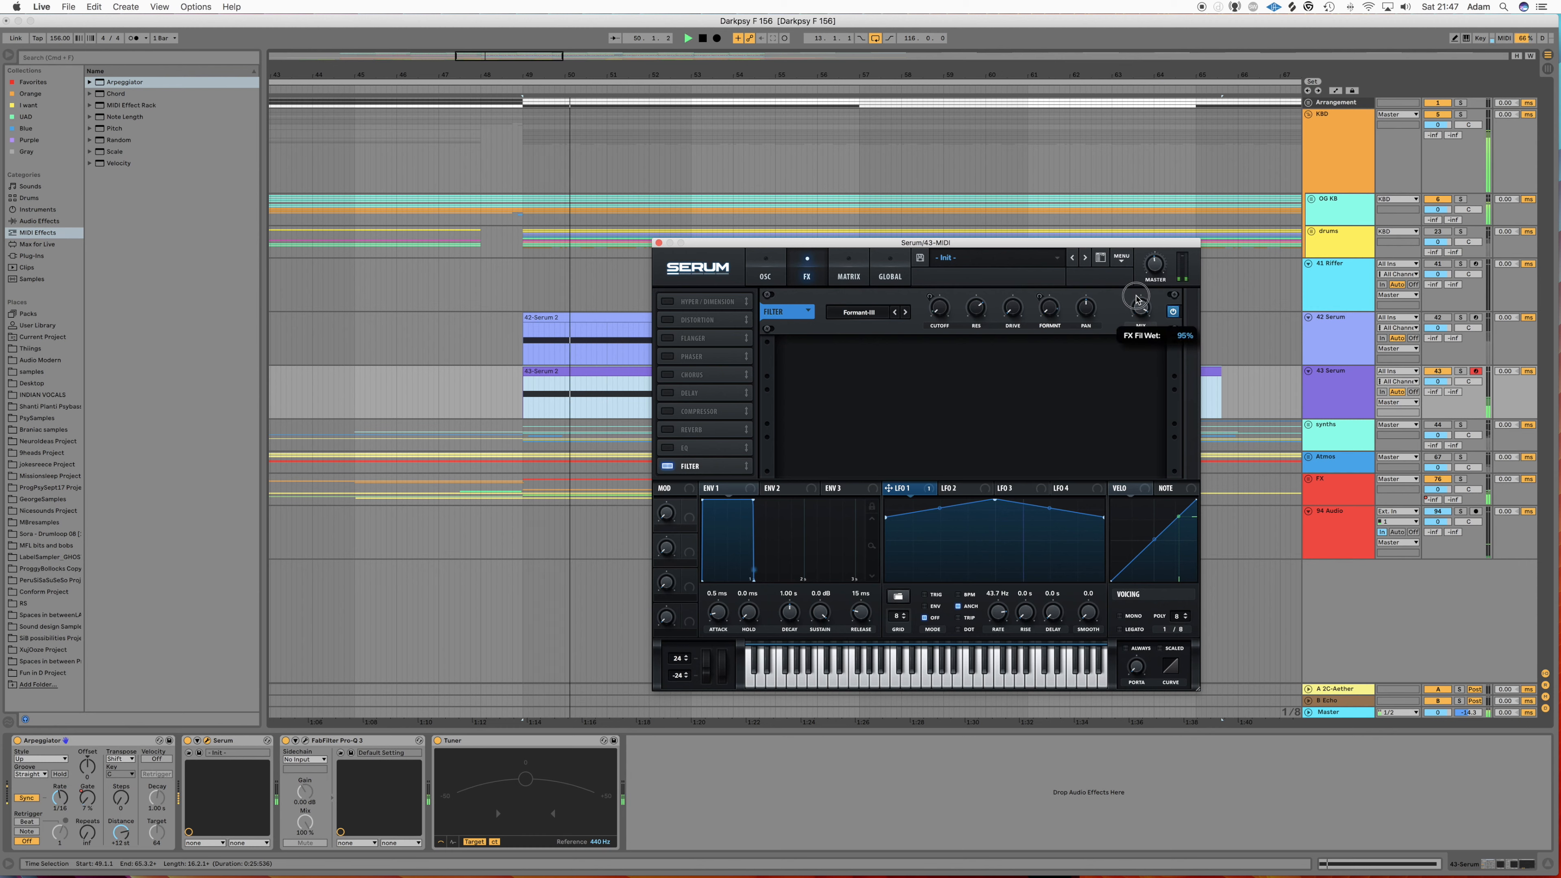
drag(1013, 320, 1014, 307)
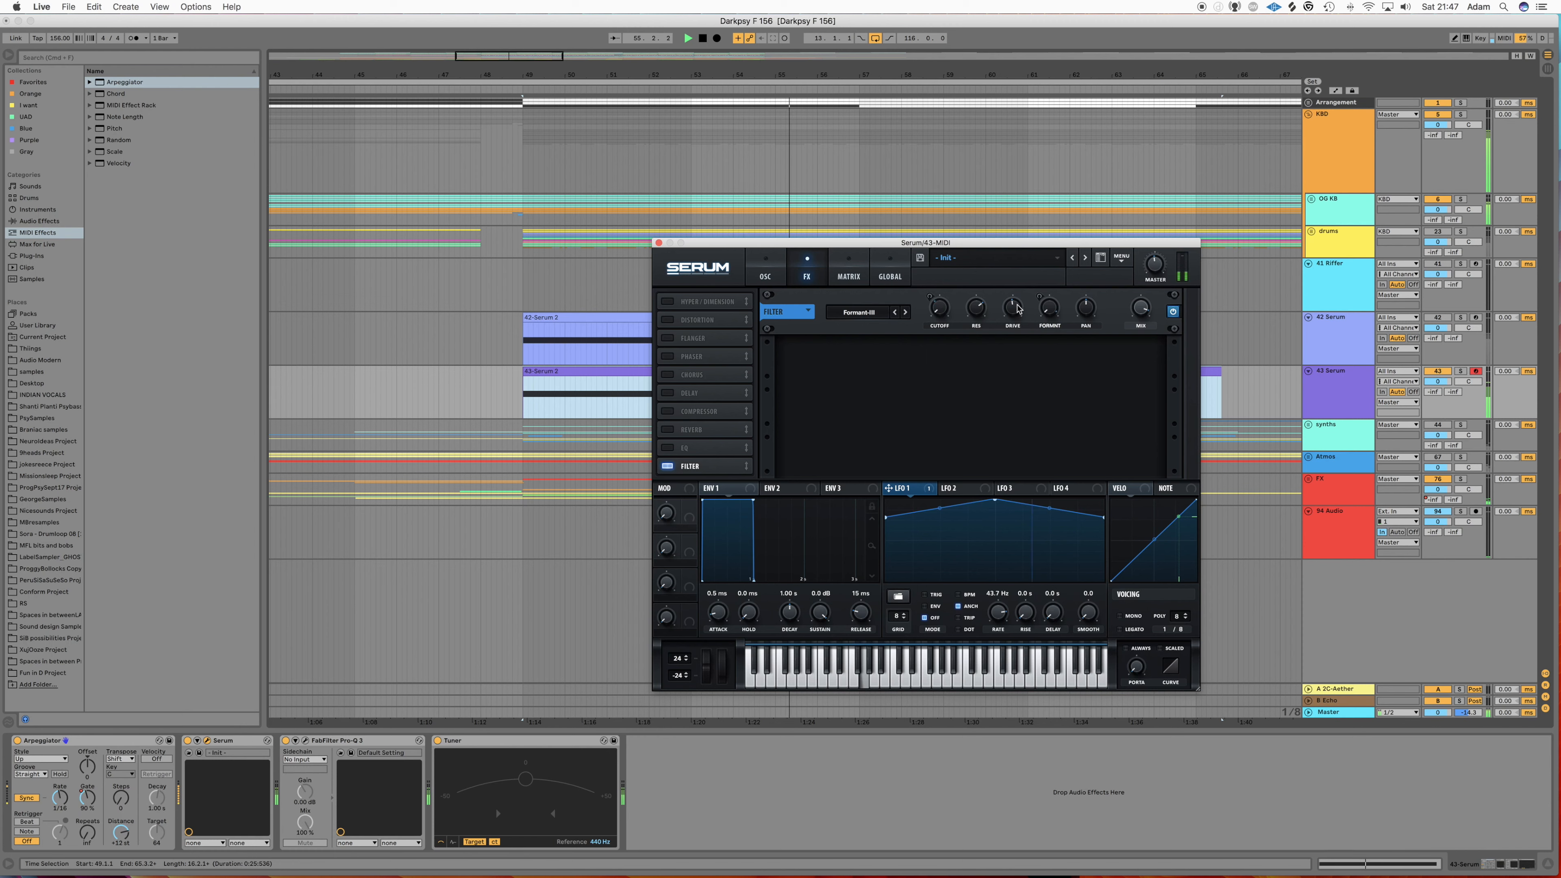
key(space)
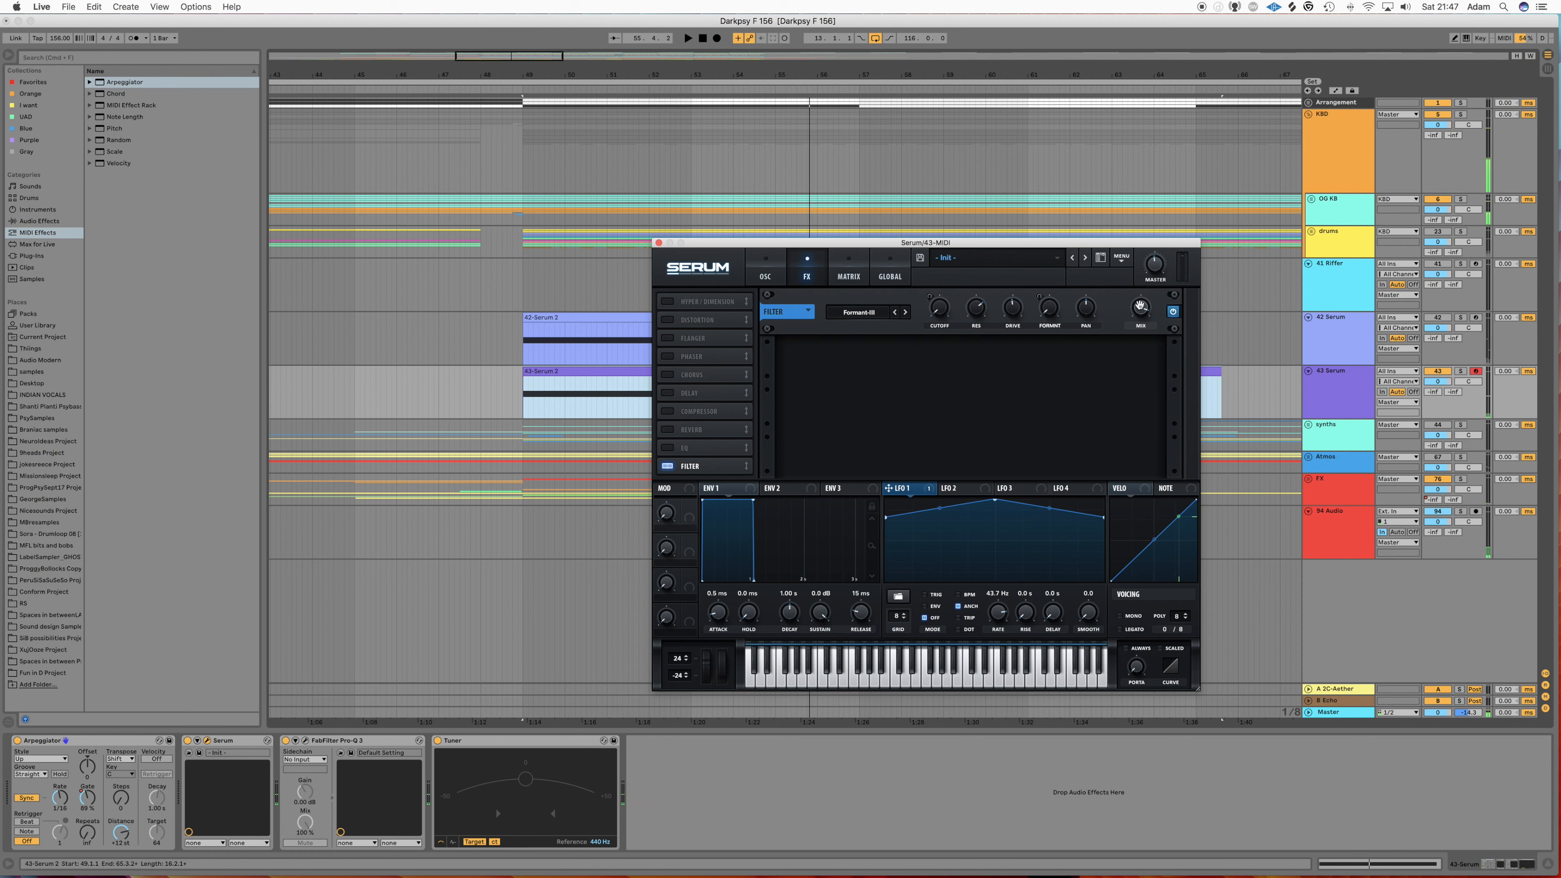
Assign Macro 1 to the effects filter's mix and name the macro "Formant".
drag(689, 505, 1141, 310)
double_click(687, 529)
text(fromant)
key(Return)
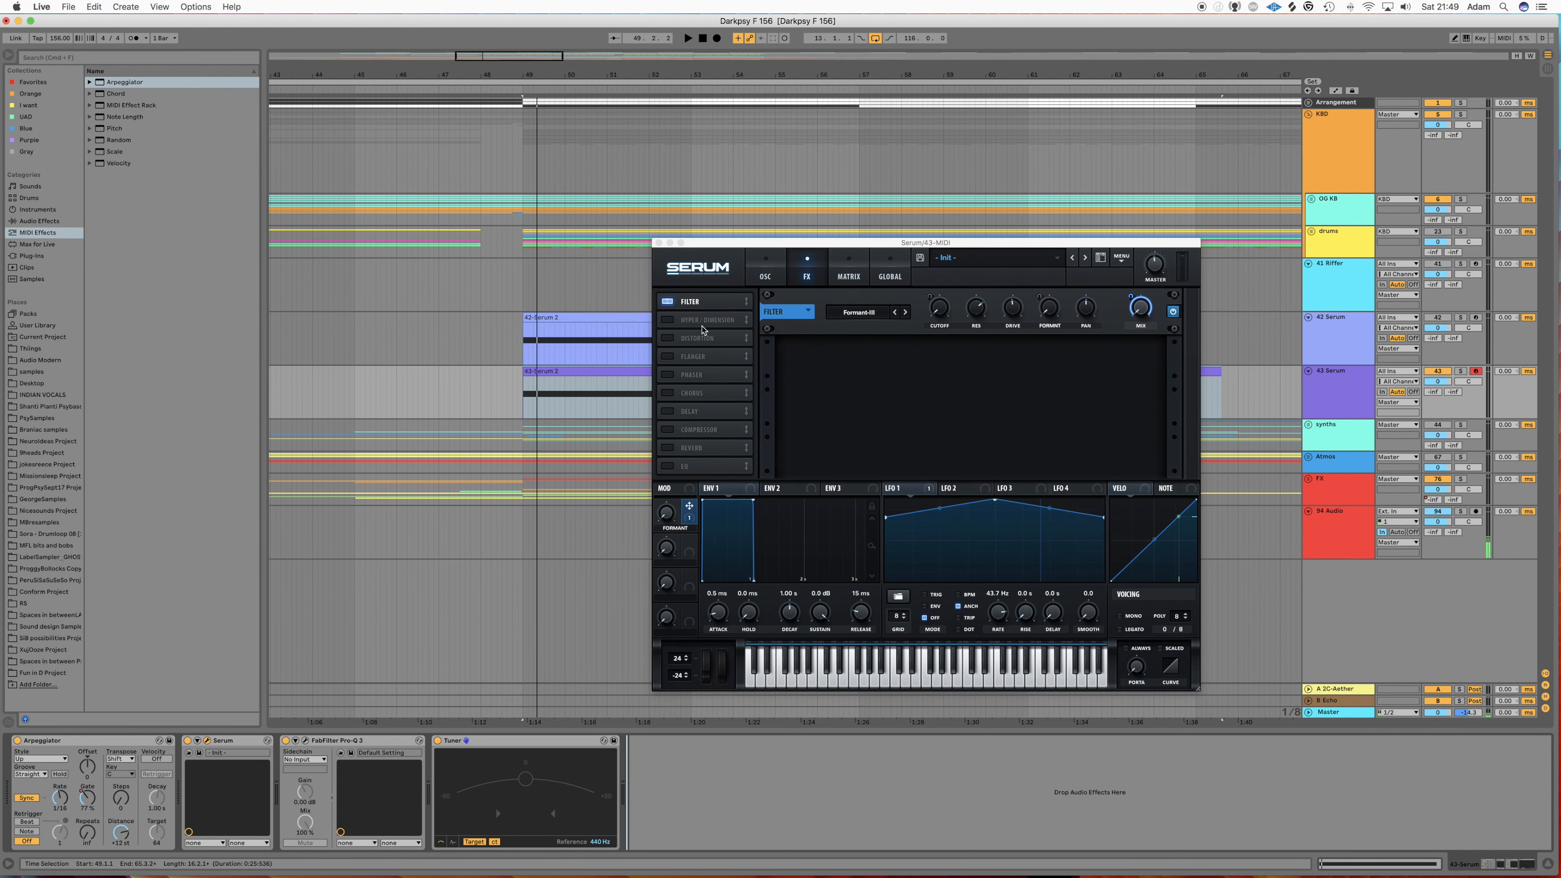
Enable the EQ after the filter in the effects rack and set its low band to high-pass.
click(667, 465)
click(934, 372)
mouse_move(877, 382)
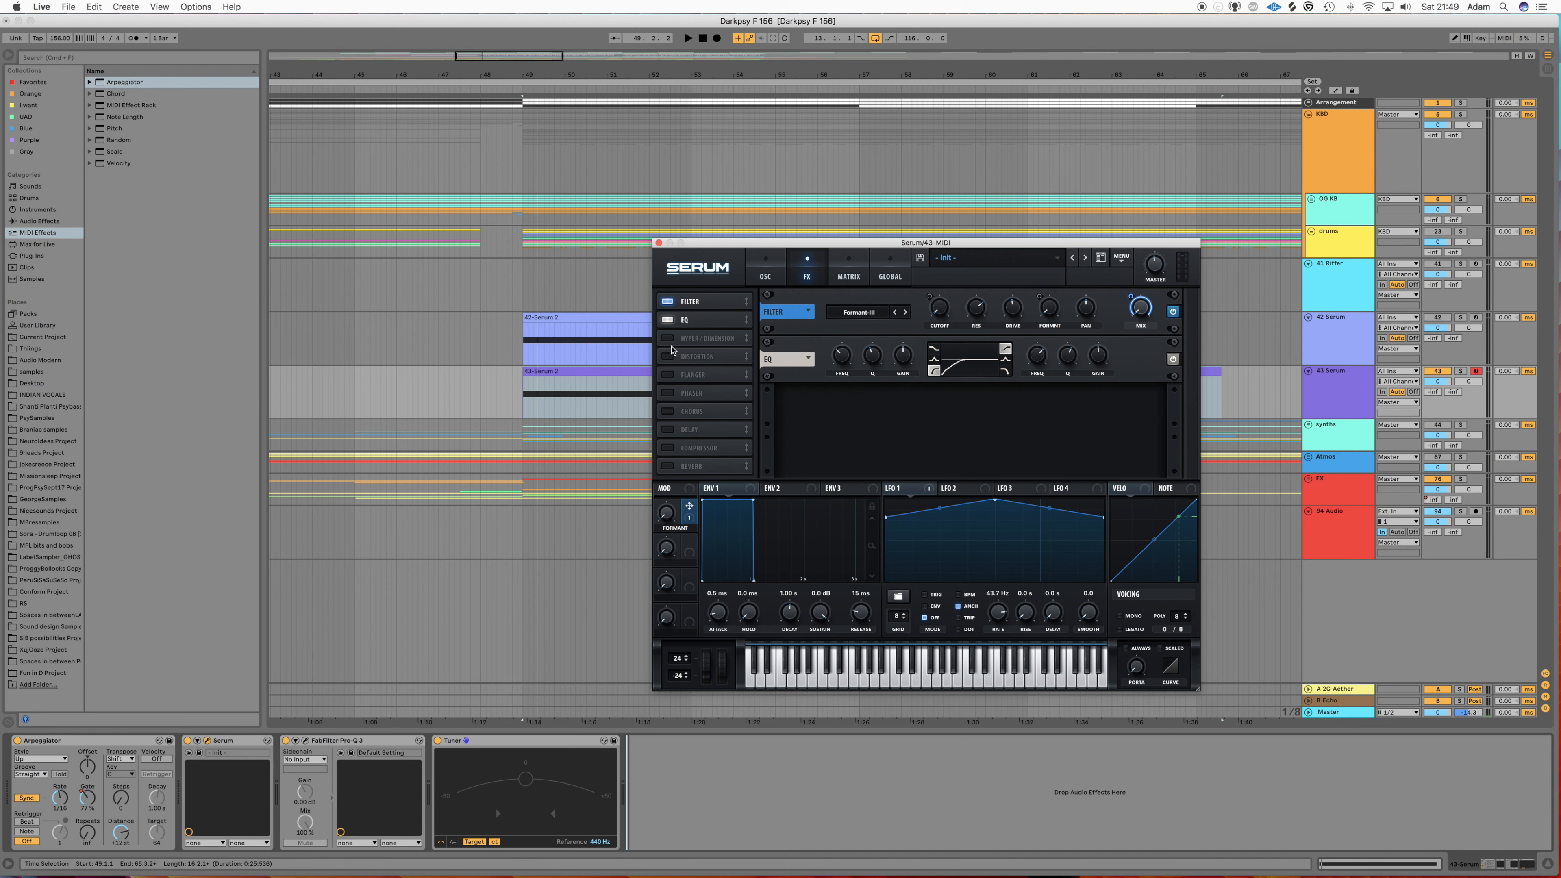
Enable the phaser, place it directly after the EQ and assign Macro 2 to its mix.
click(668, 393)
drag(705, 397, 706, 335)
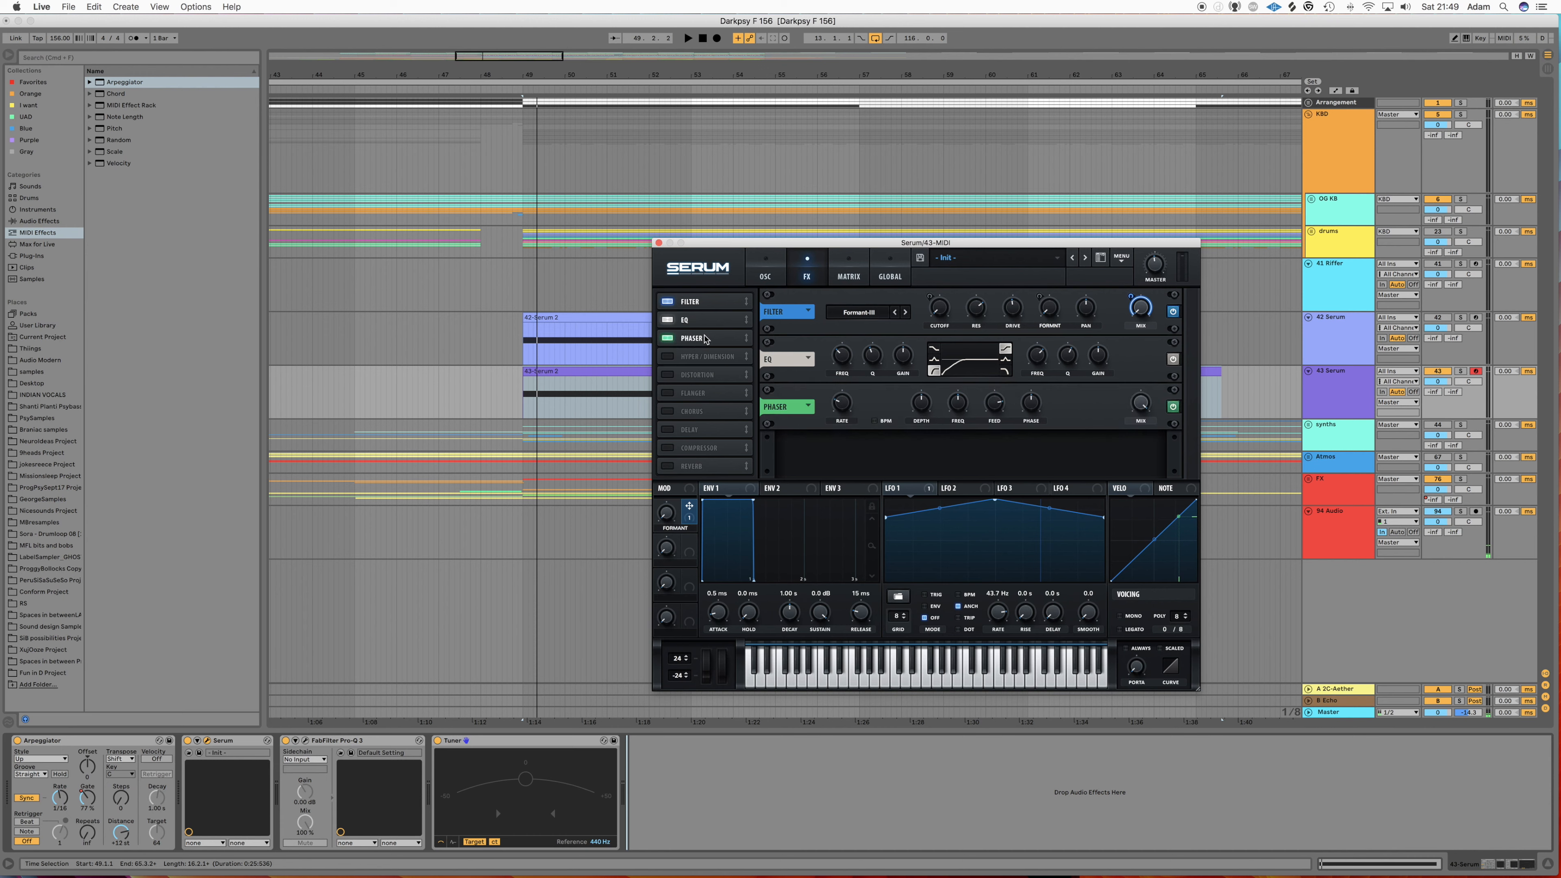
drag(689, 541, 1136, 411)
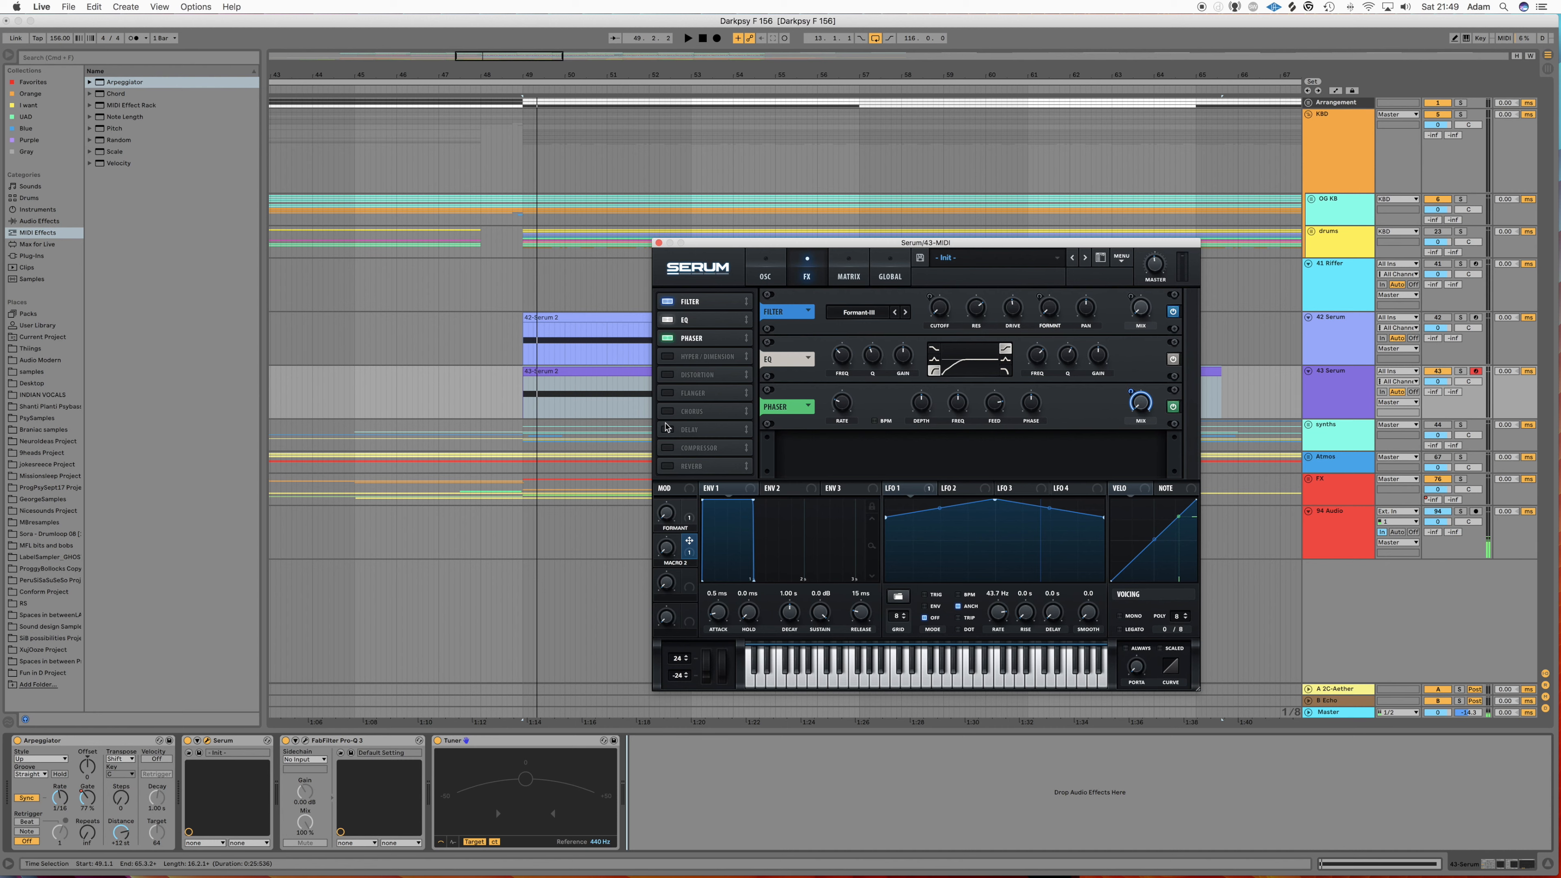
Enable the compressor, place it directly after the phaser and adjust its threshold.
click(666, 448)
drag(699, 452, 704, 360)
drag(846, 453, 845, 454)
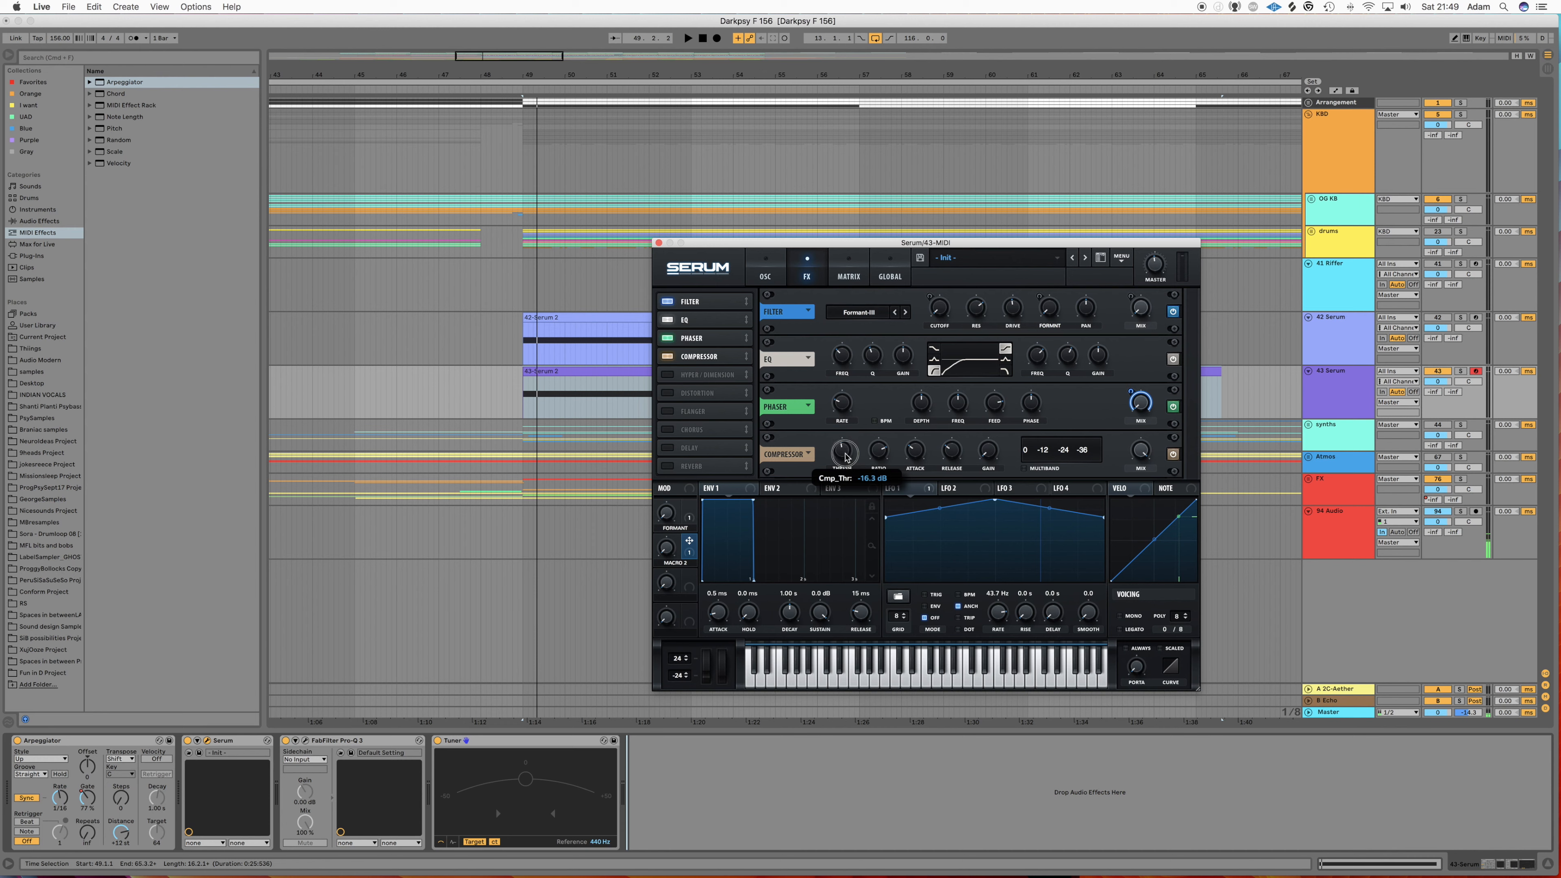
drag(847, 456, 847, 457)
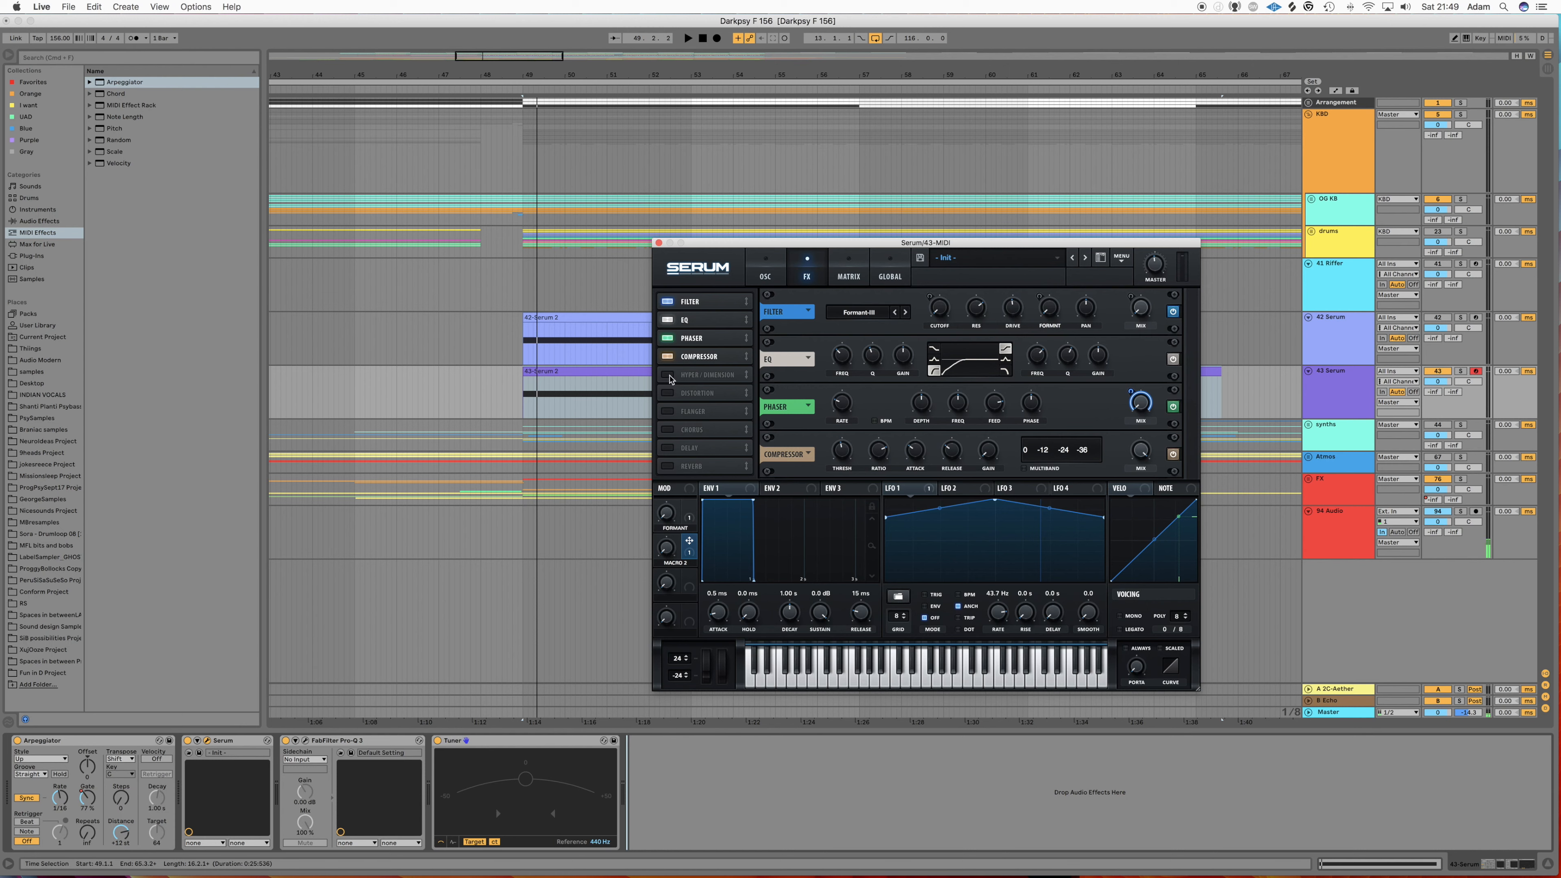
Enable the distortion after the compressor and set its type to Asym.
click(698, 393)
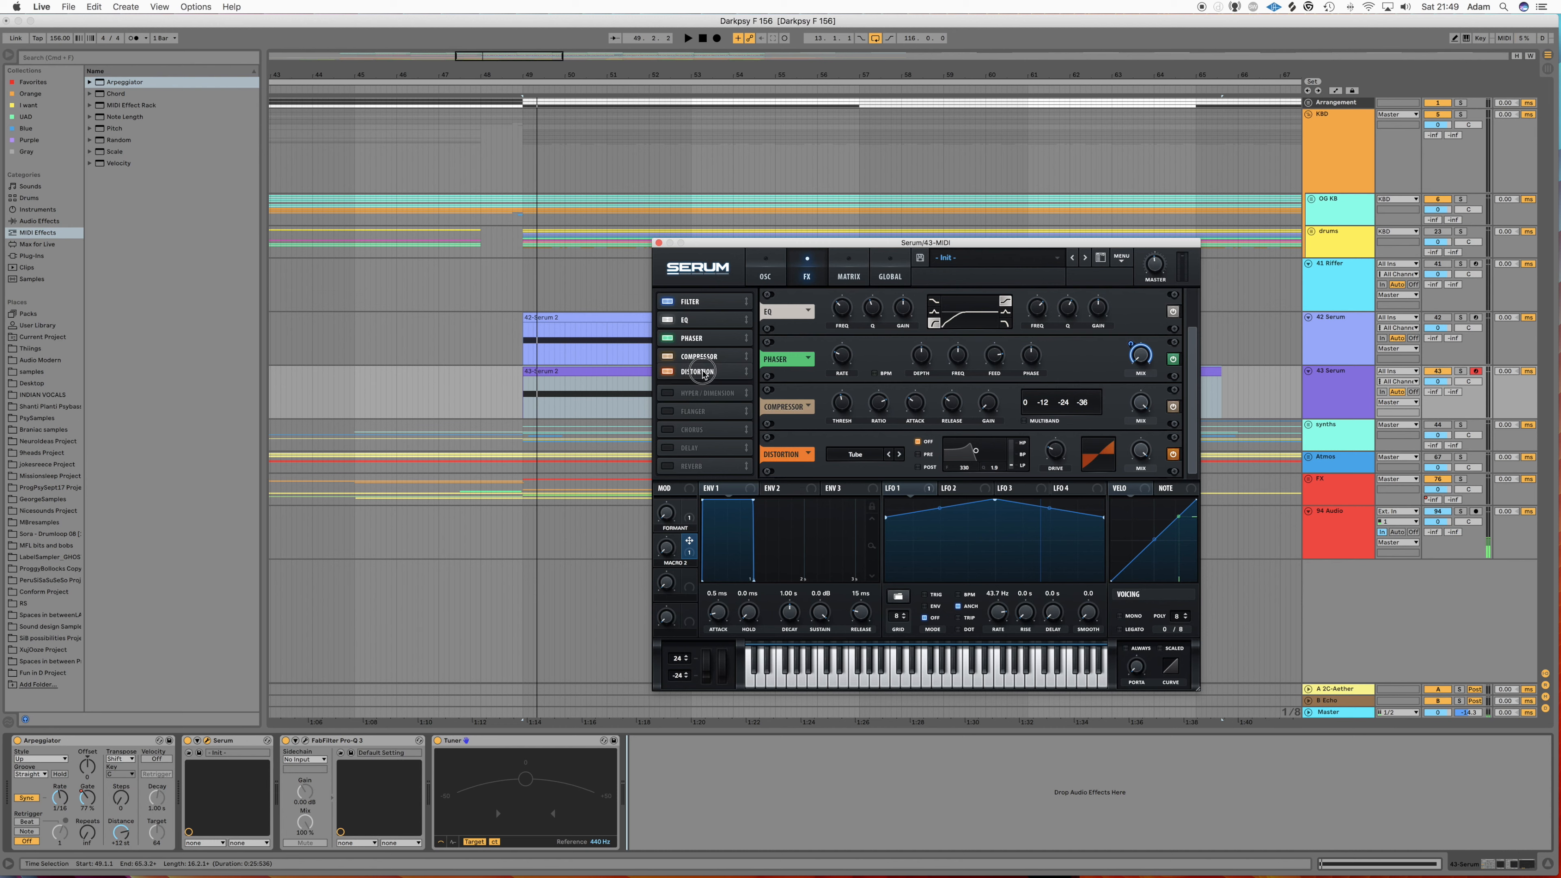
click(877, 463)
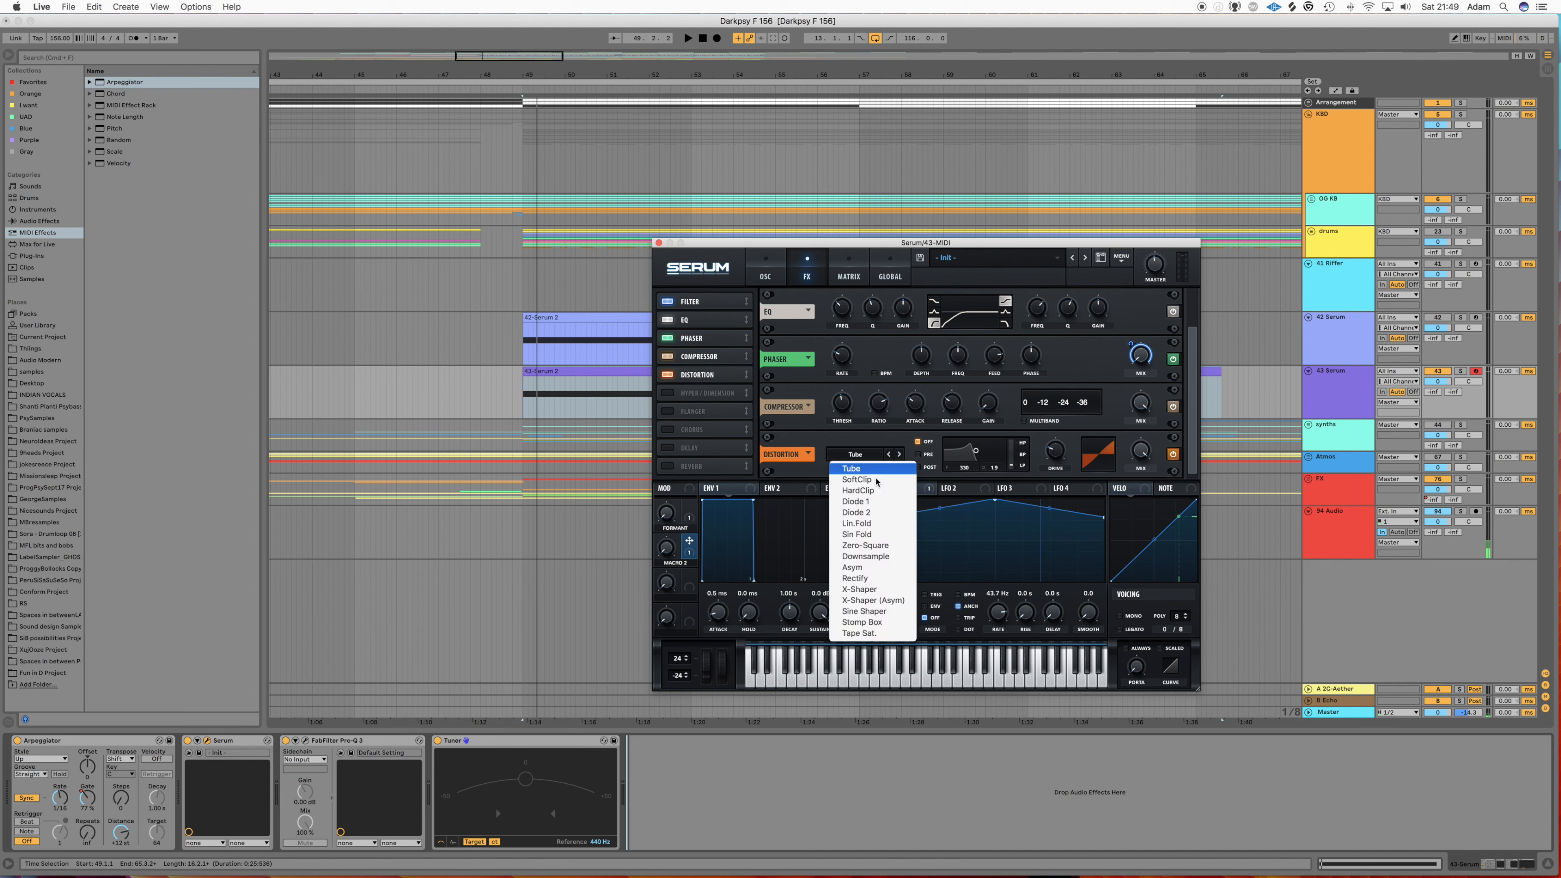
click(883, 569)
click(867, 453)
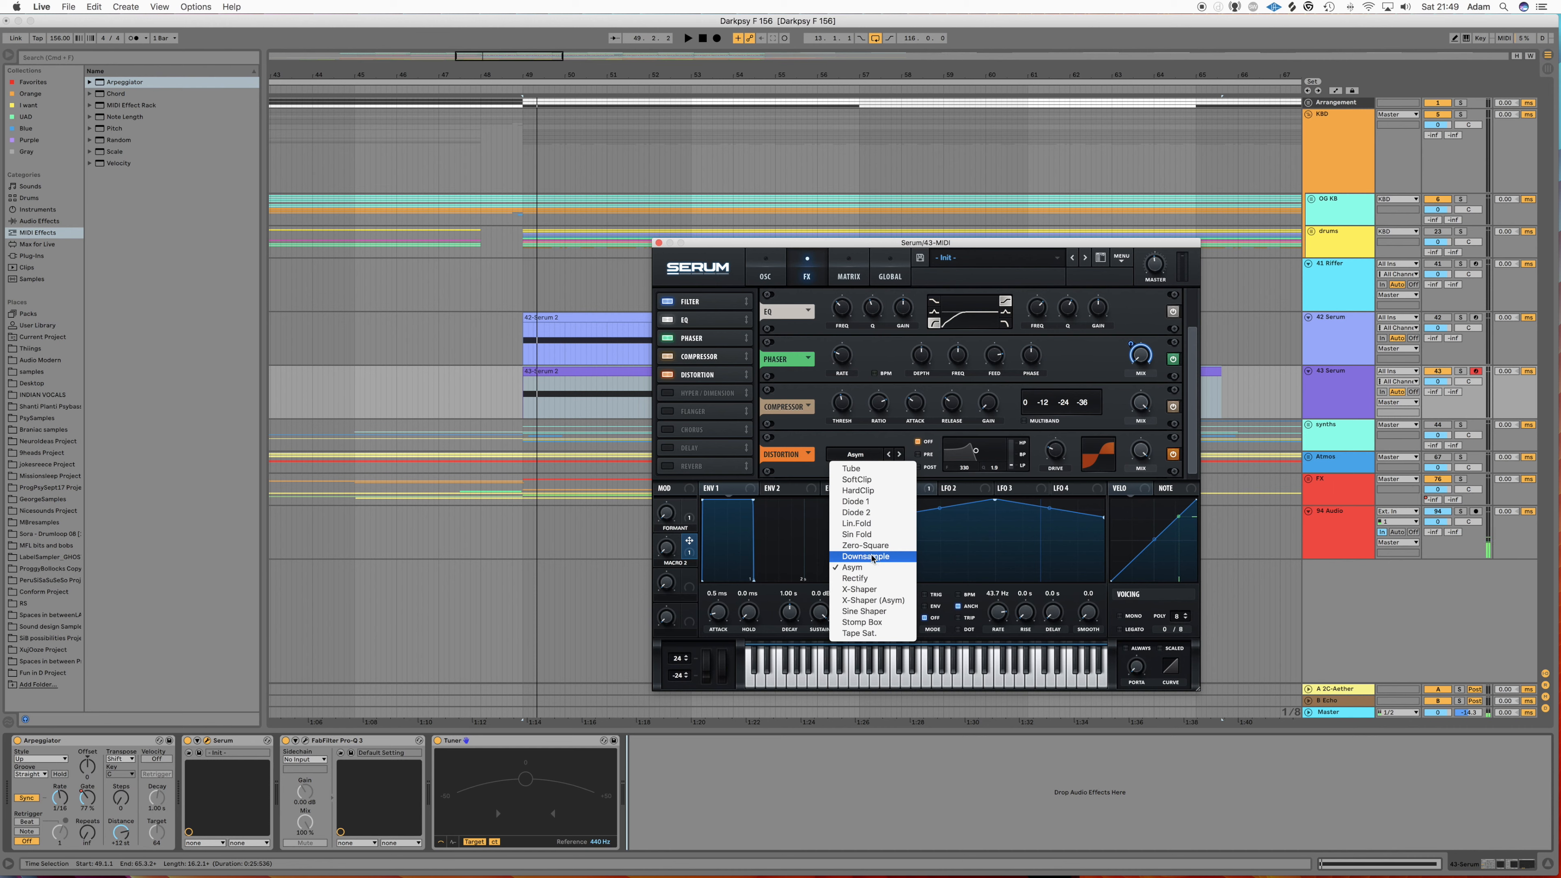
click(878, 447)
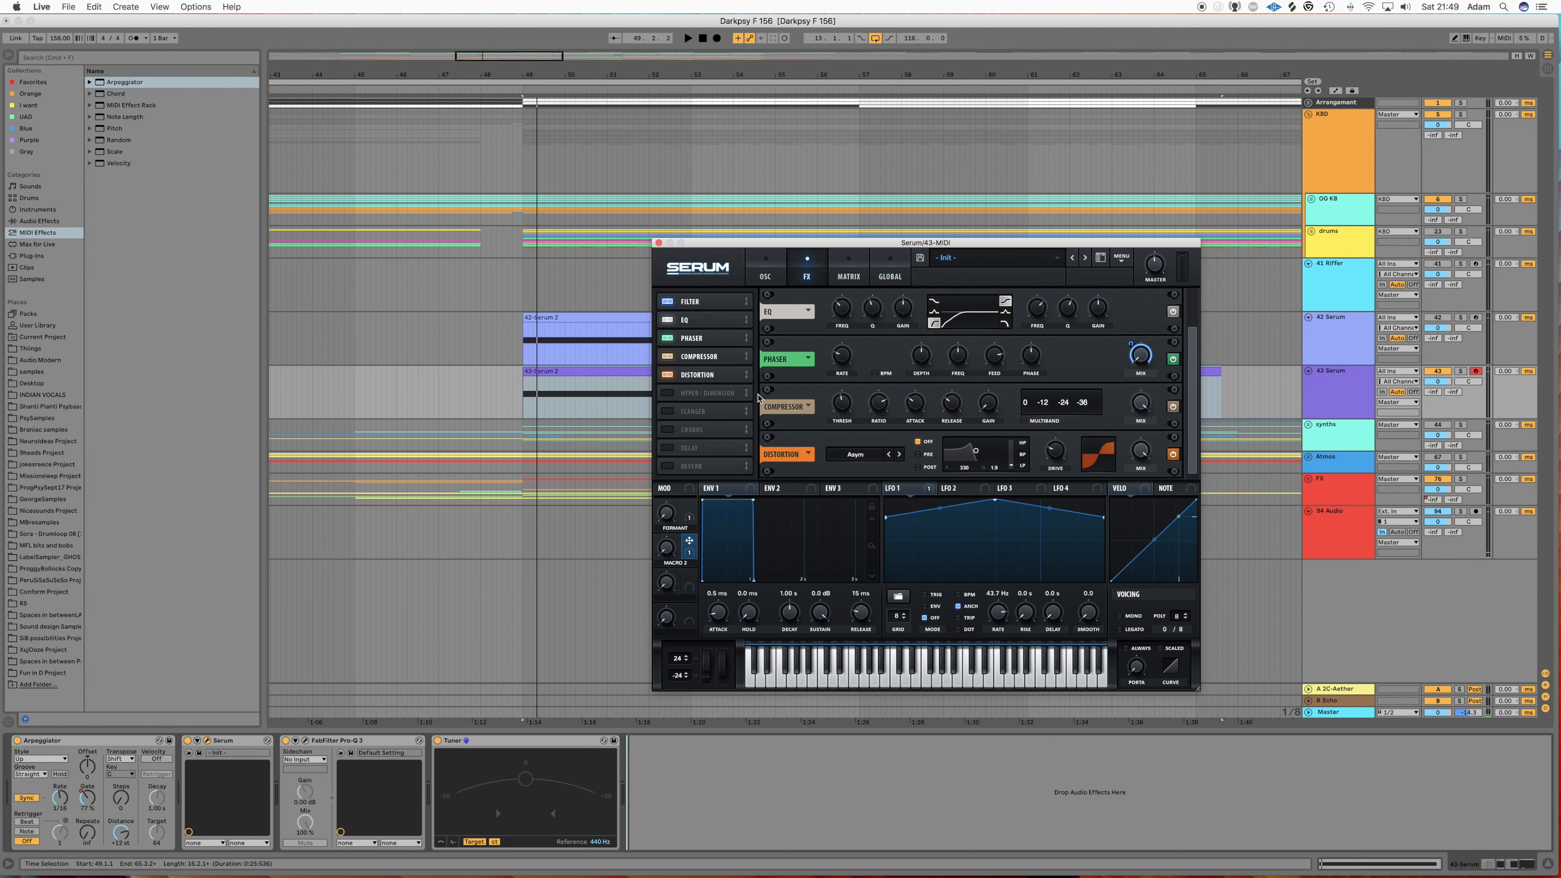
Enable Hyper/Dimension after the distortion, lower the Hyper mix and assign Macro 3 to it.
click(668, 394)
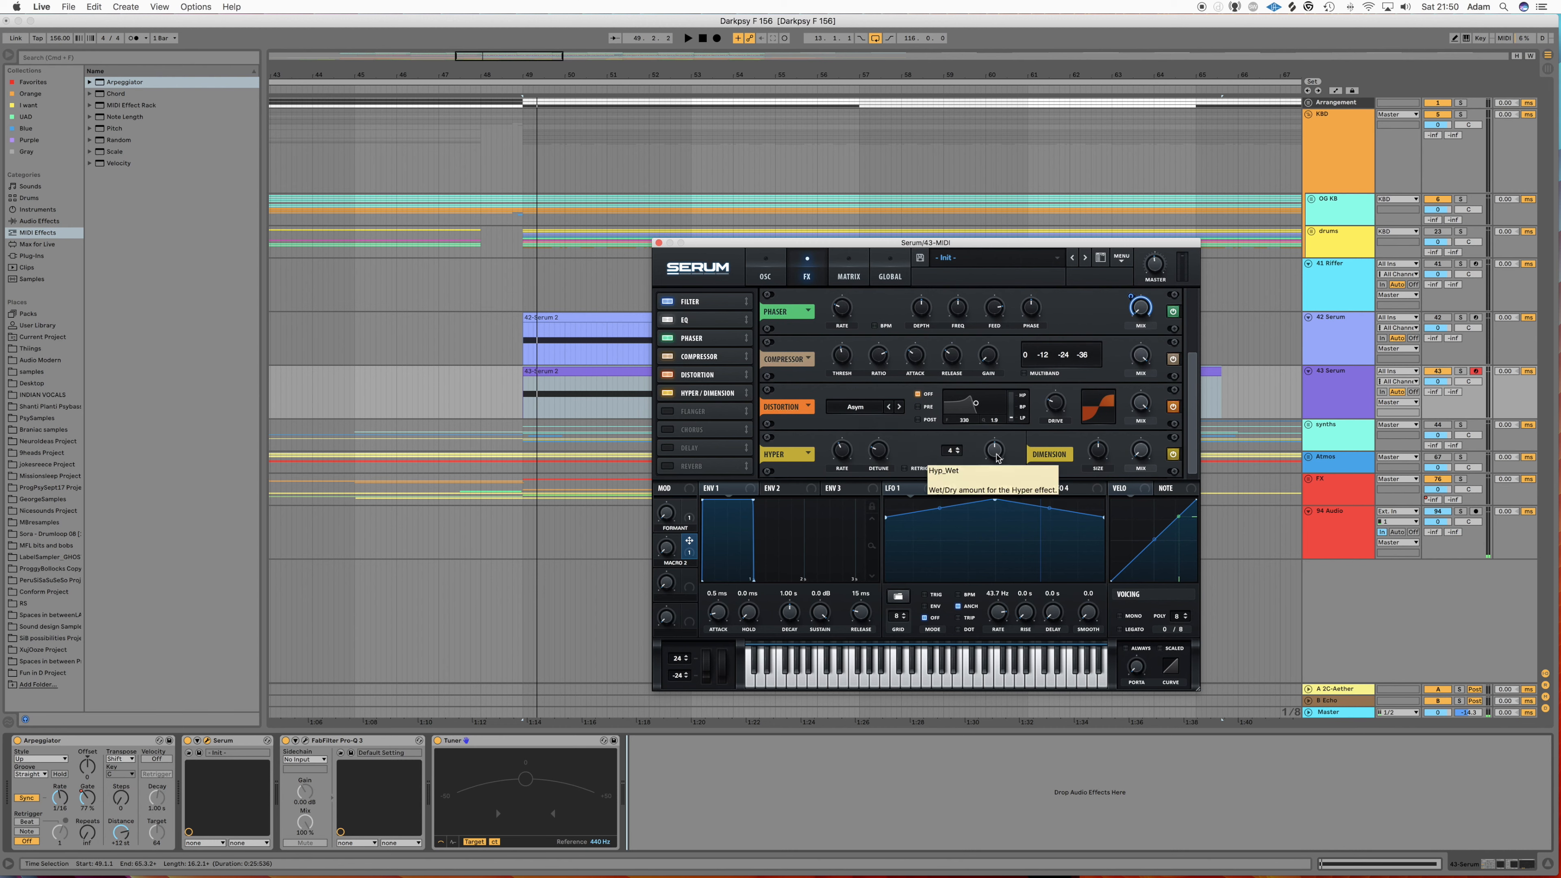
drag(996, 460, 992, 589)
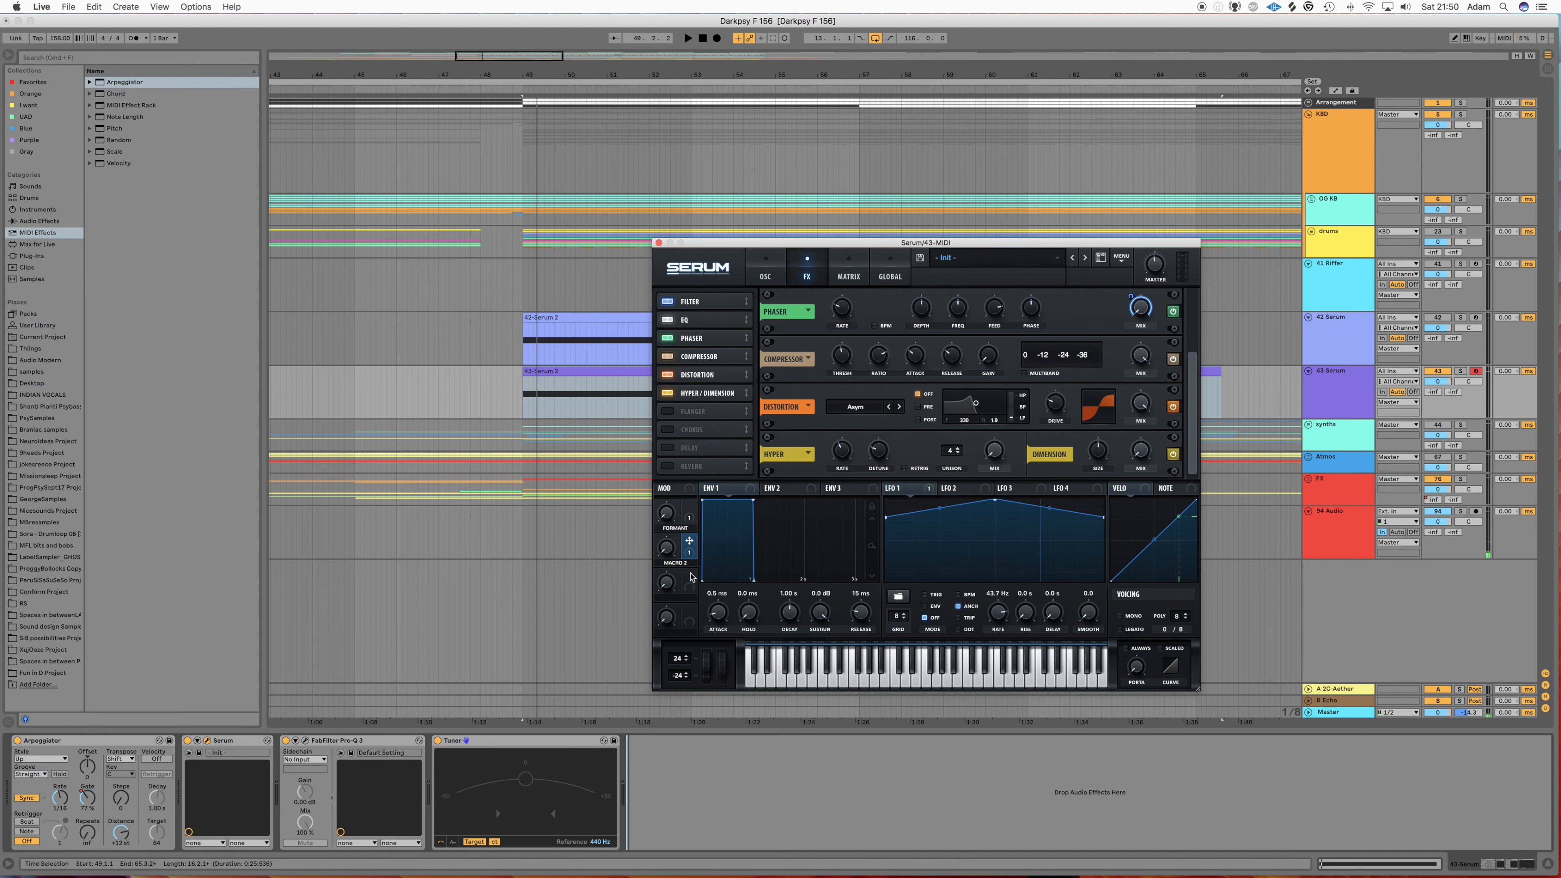
drag(904, 492, 994, 454)
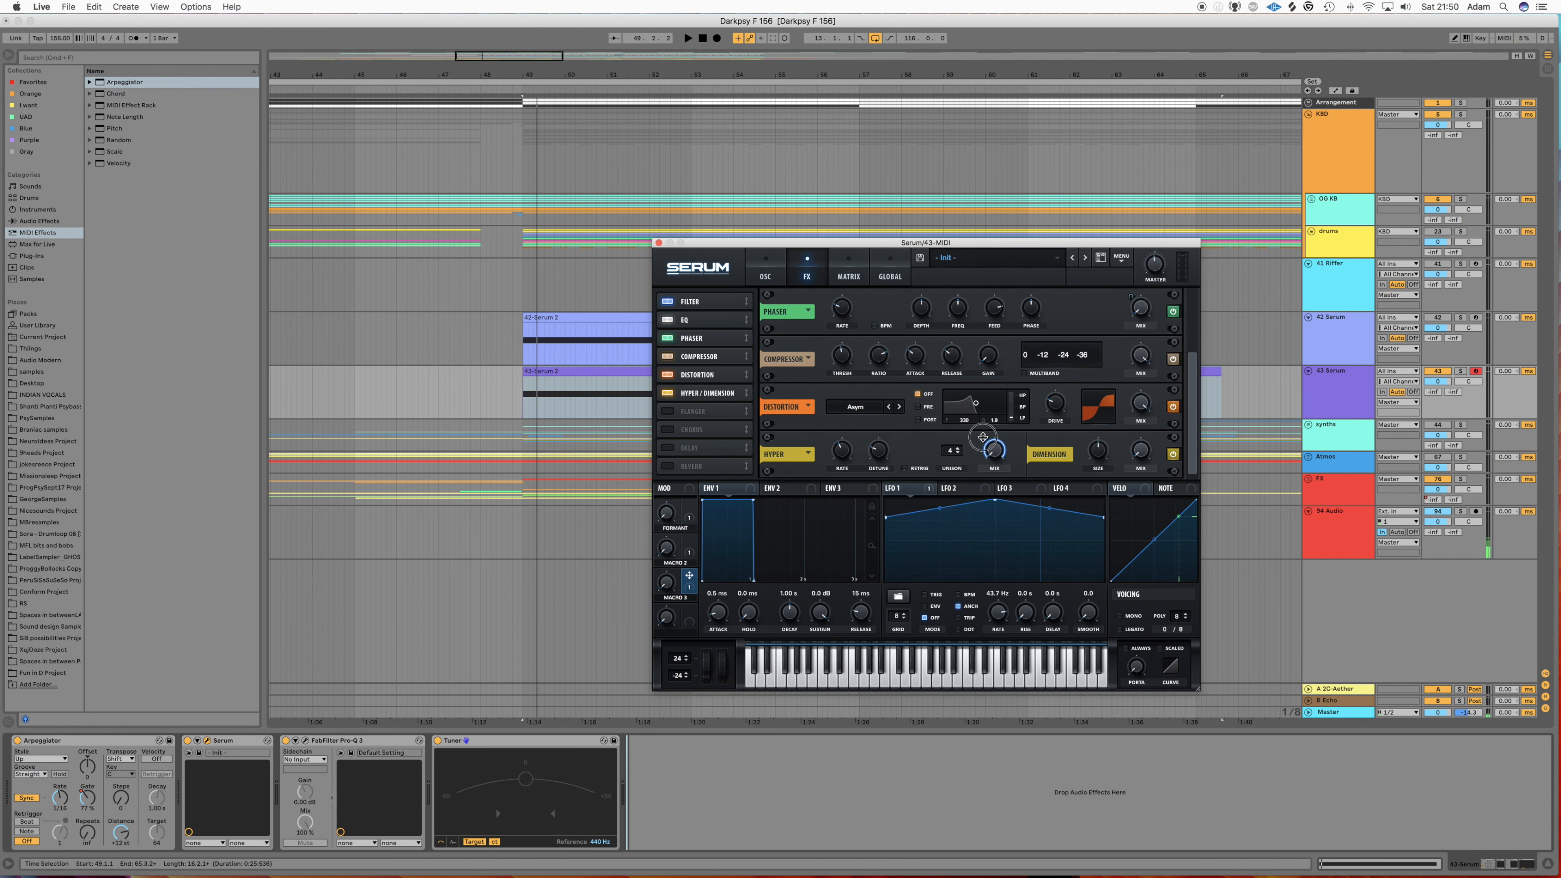
Name Macro 3 "Dimension".
double_click(691, 598)
text(dimension)
key(Return)
Name Macro 2 "Pahser" and assign it to the Dimension effect's mix as well.
double_click(681, 563)
text(pahser)
key(Return)
drag(687, 548, 1128, 472)
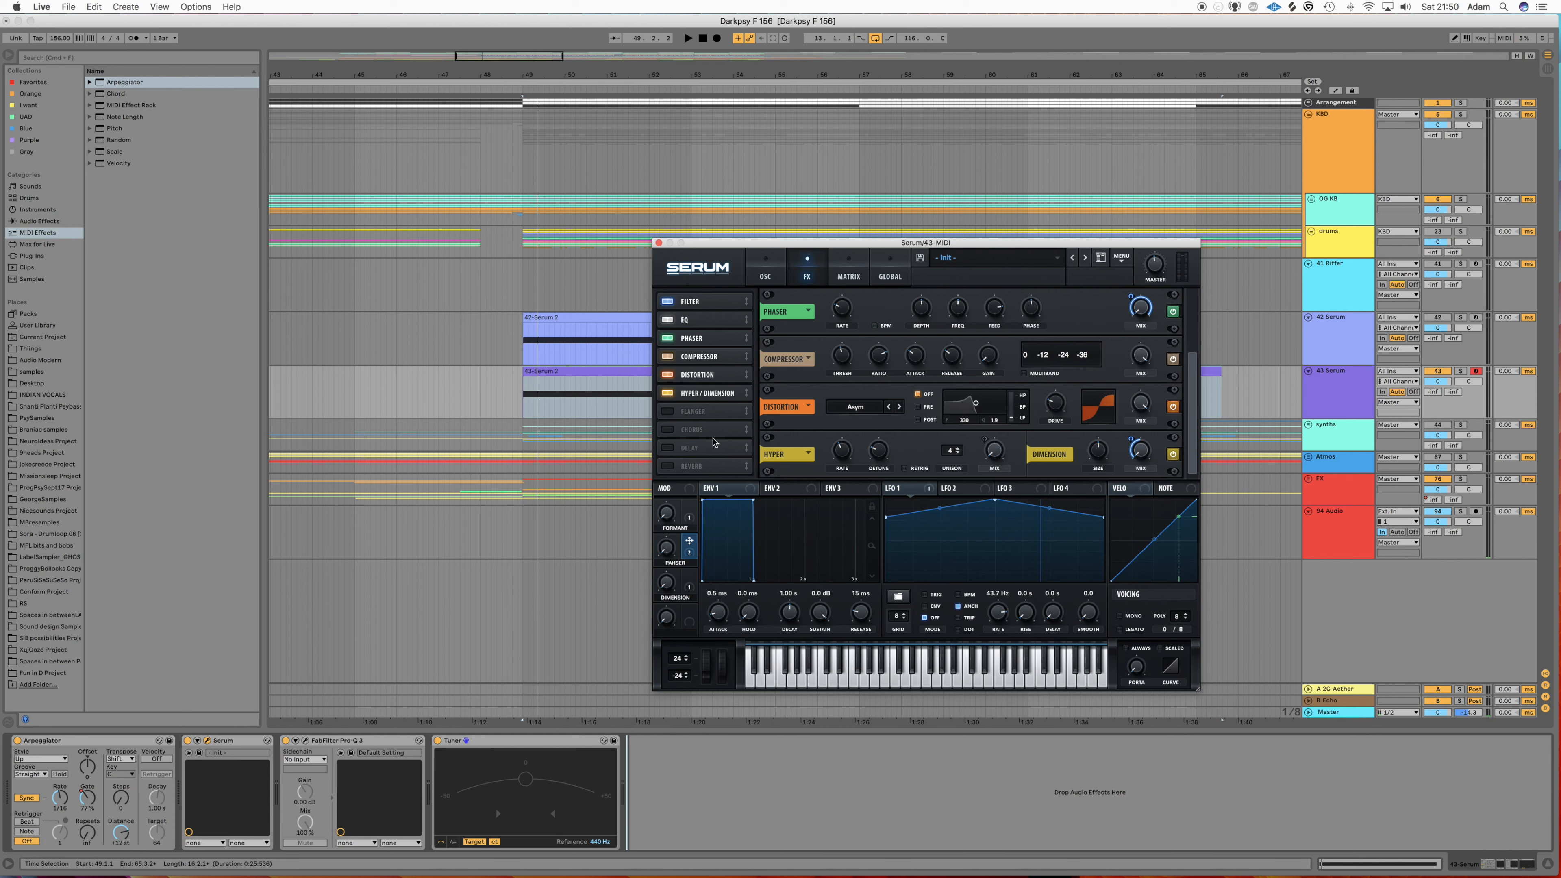
Rename Macro 3 as "Hyper".
double_click(676, 598)
text(hyper)
key(Return)
Play the track and audition the formant, phaser and hyper macros across their ranges.
key(space)
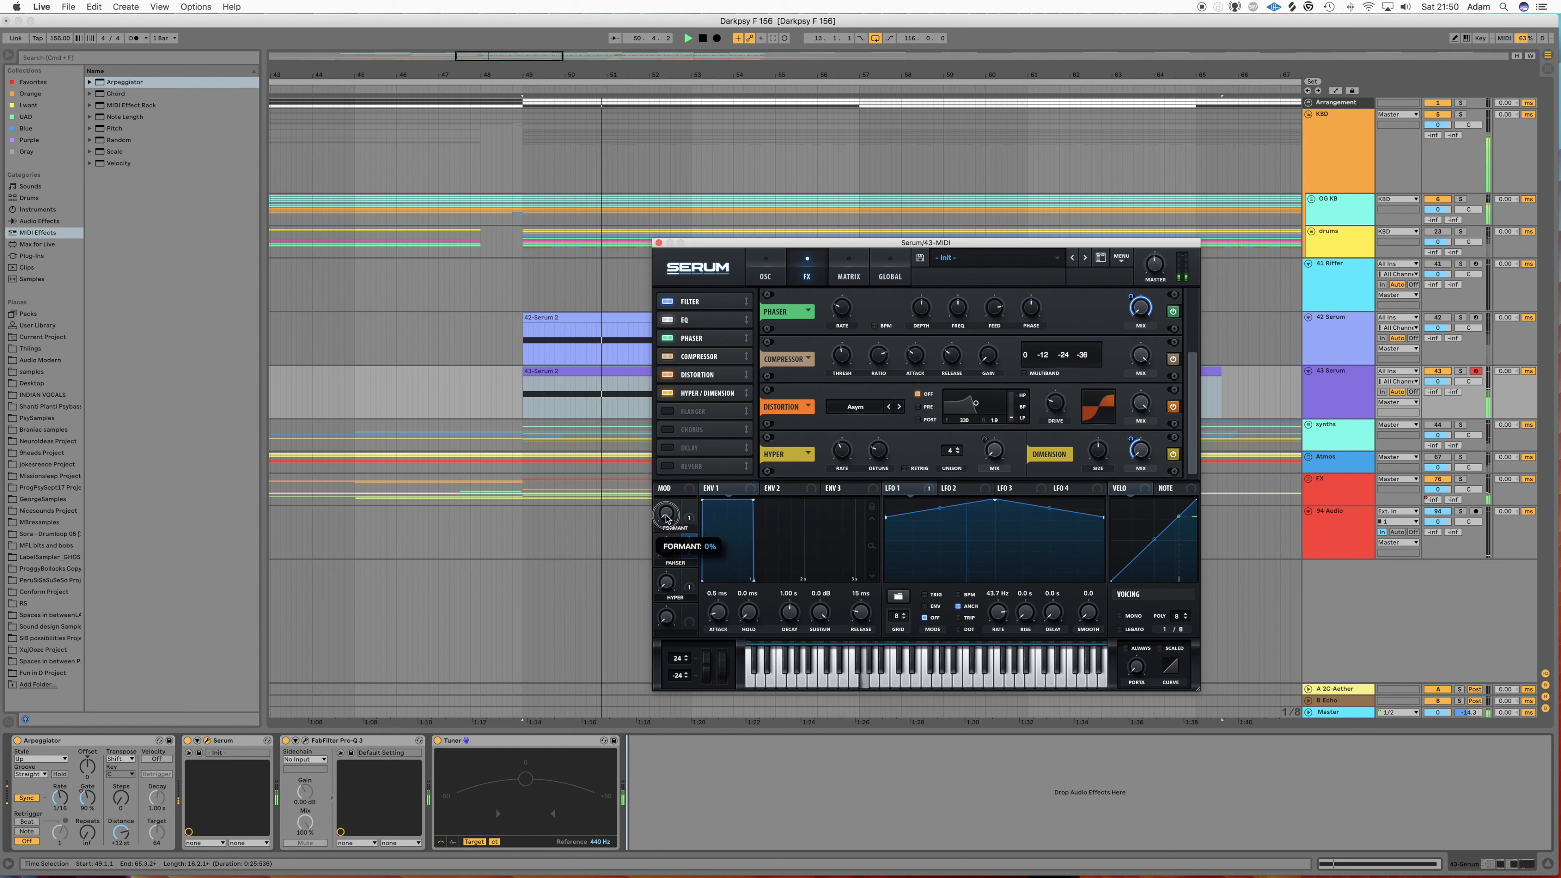
drag(667, 518, 662, 22)
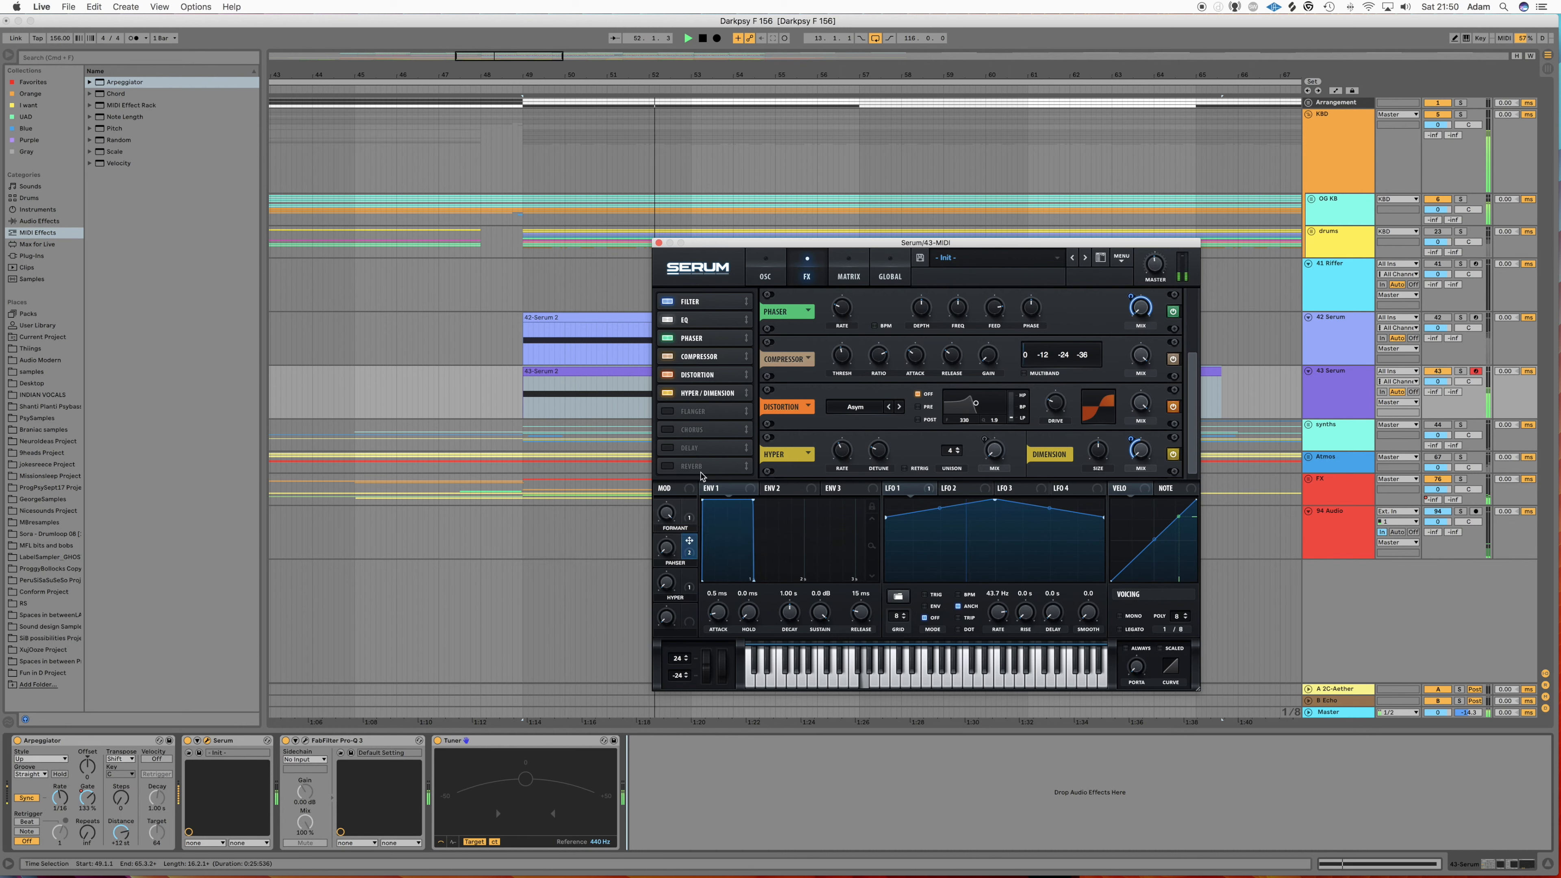
drag(667, 512, 666, 511)
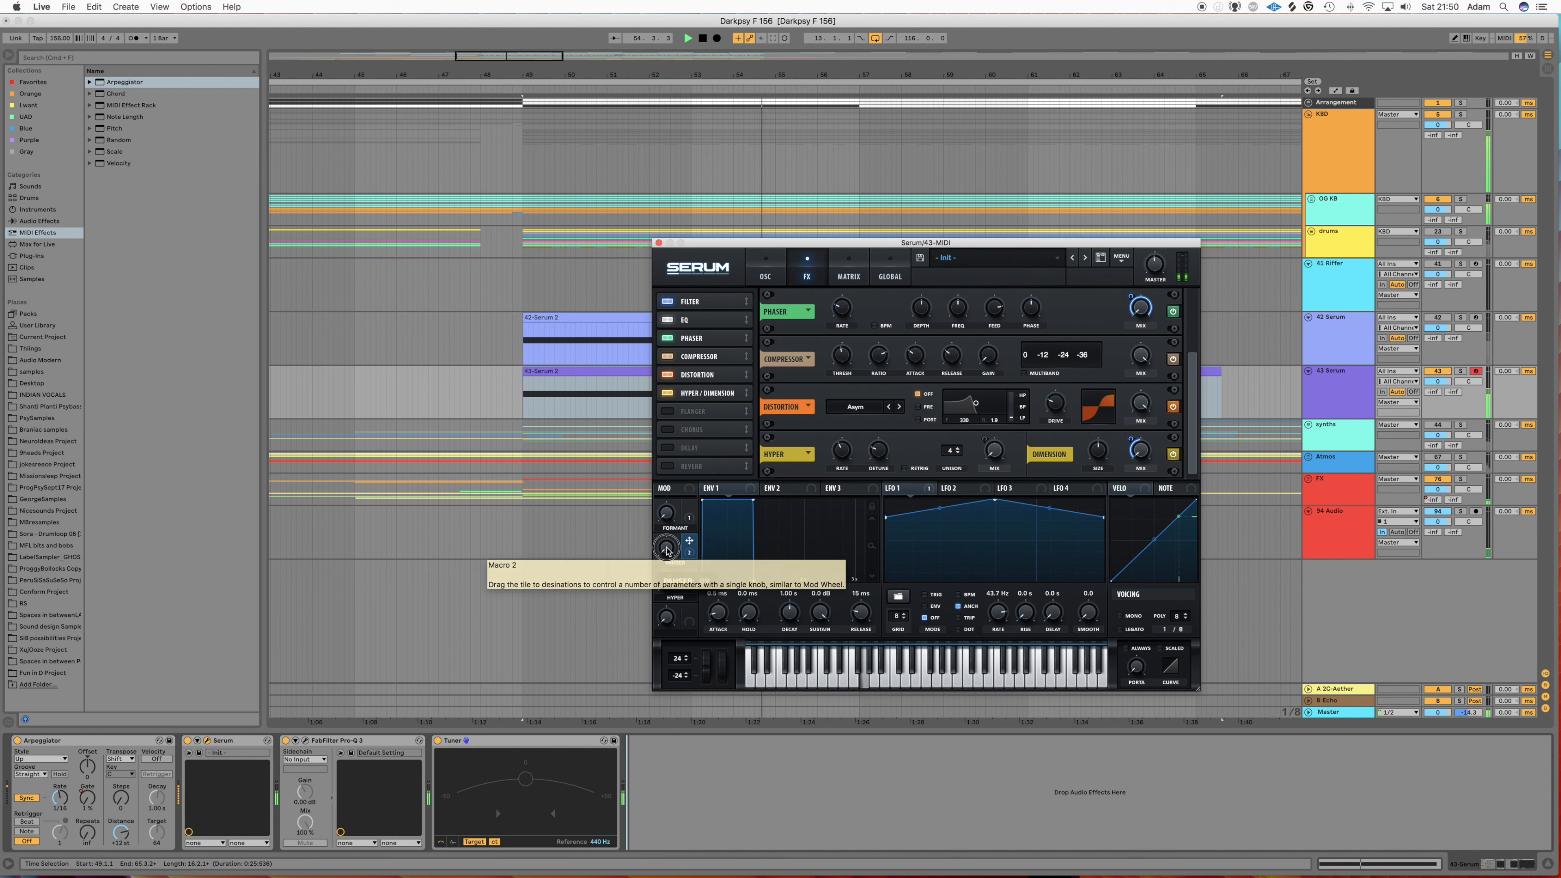
drag(666, 549, 666, 393)
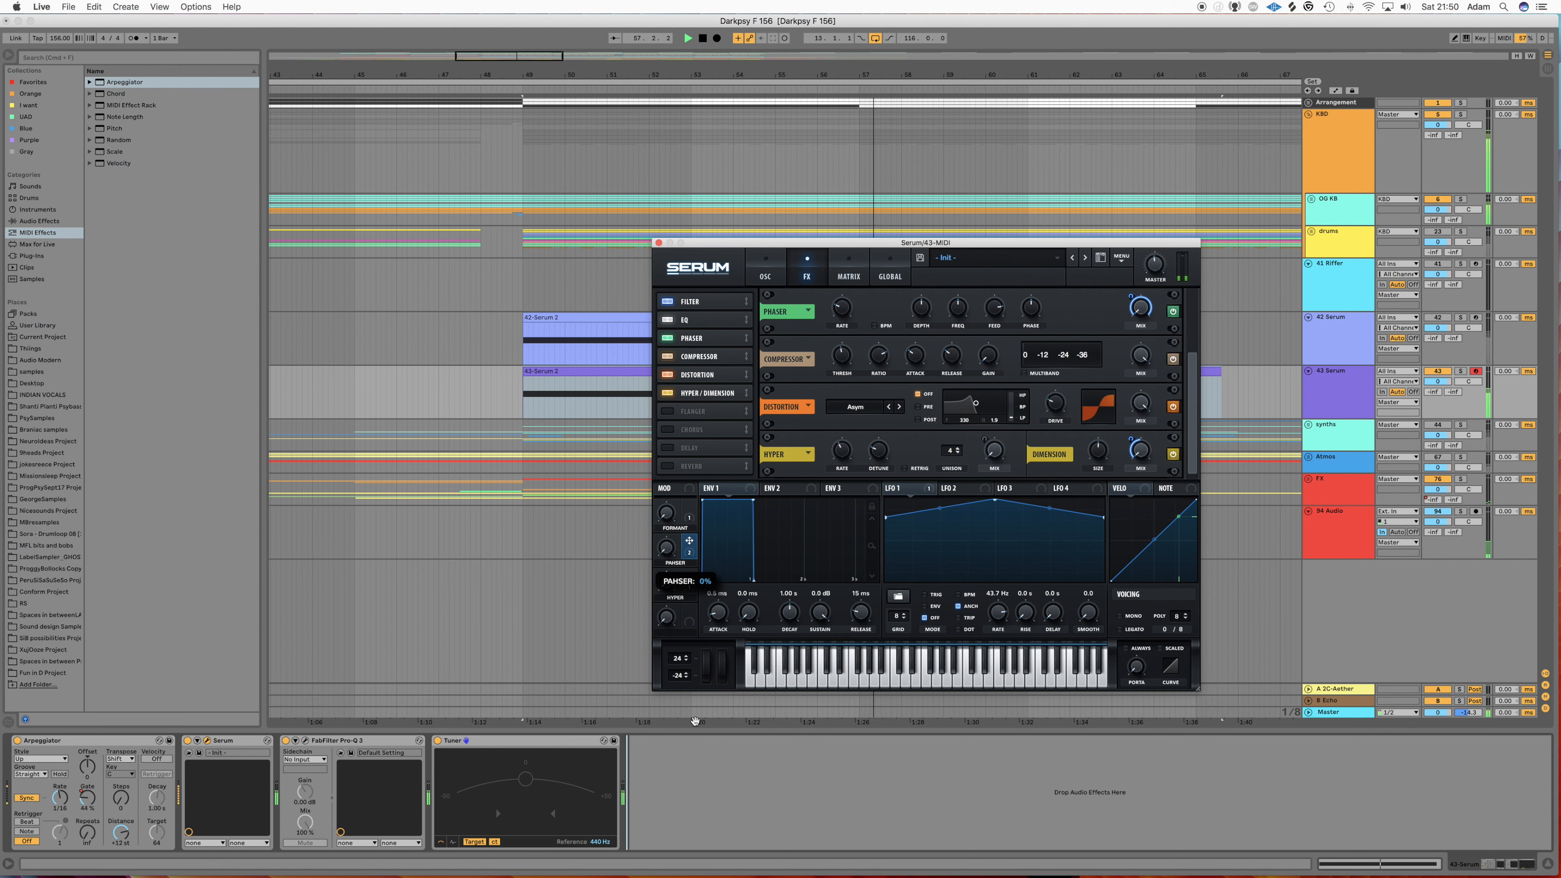
click(665, 583)
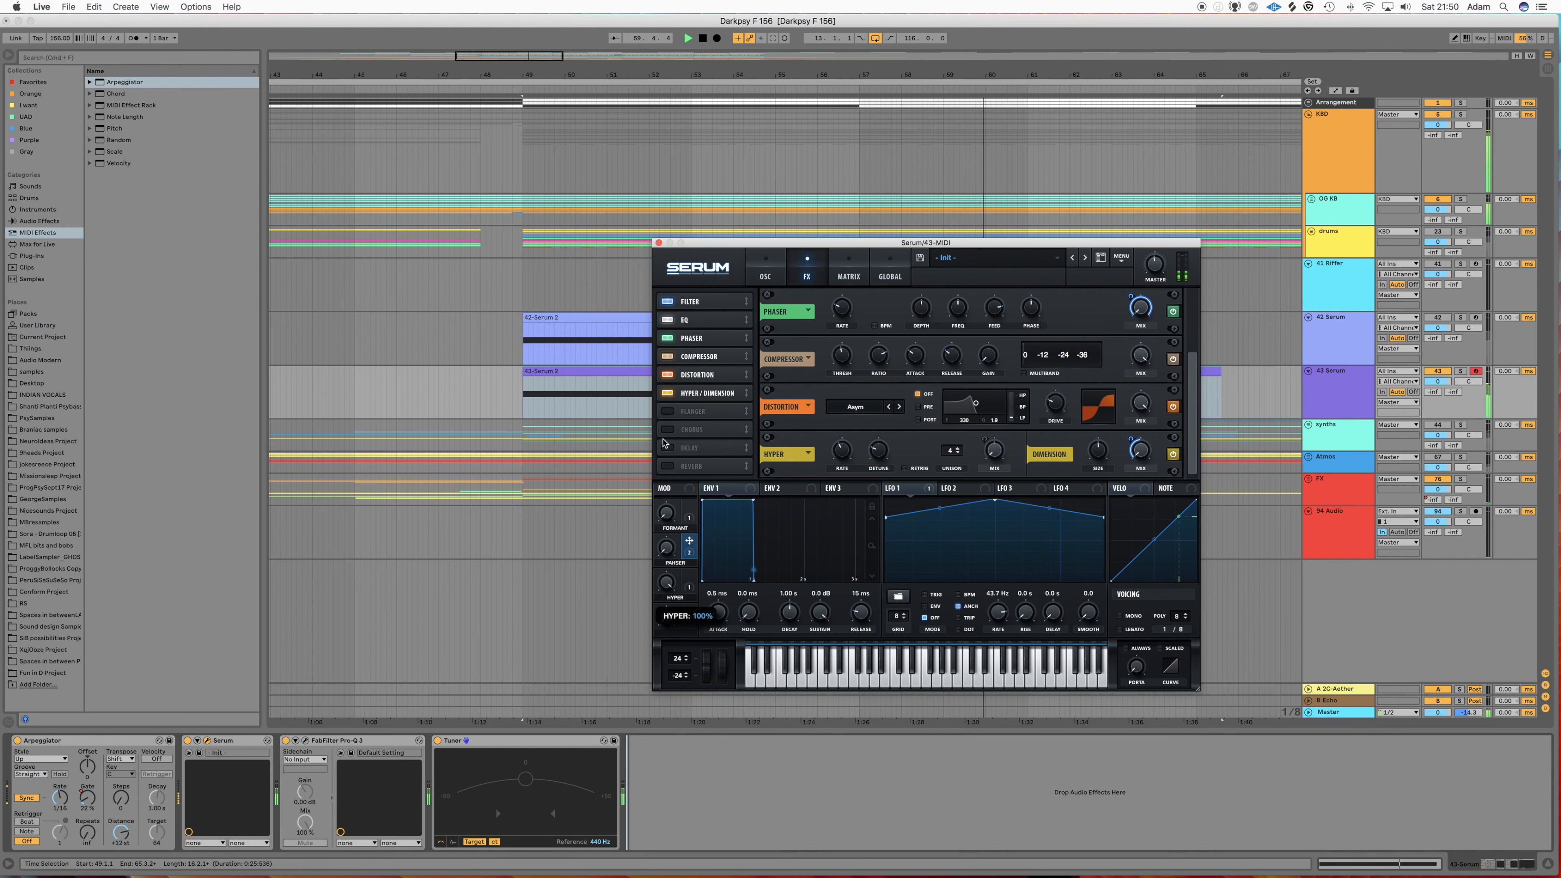
click(666, 512)
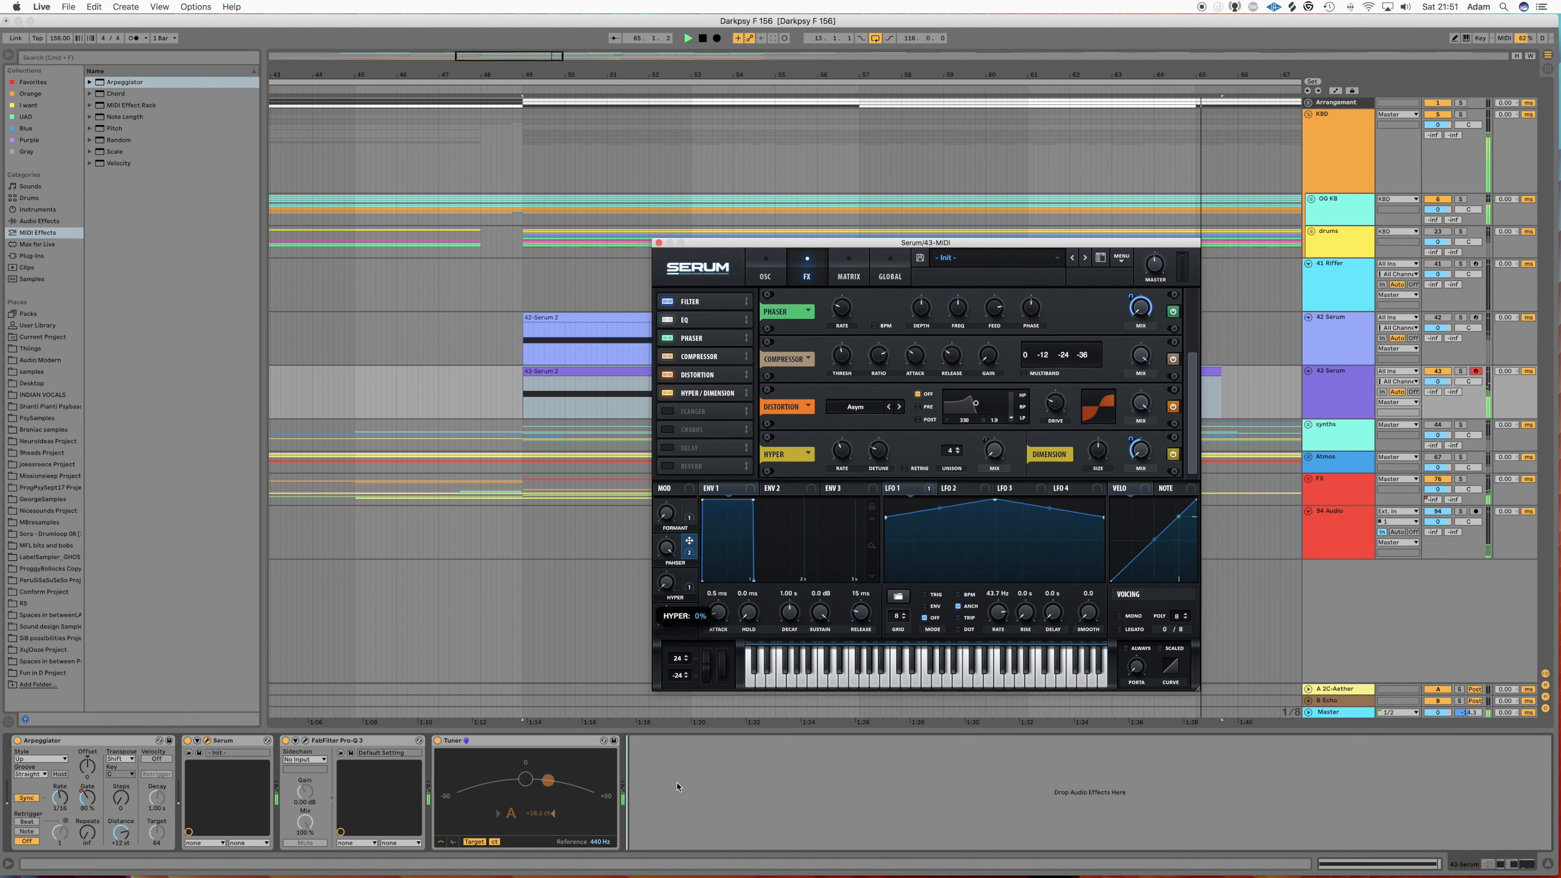
key(space)
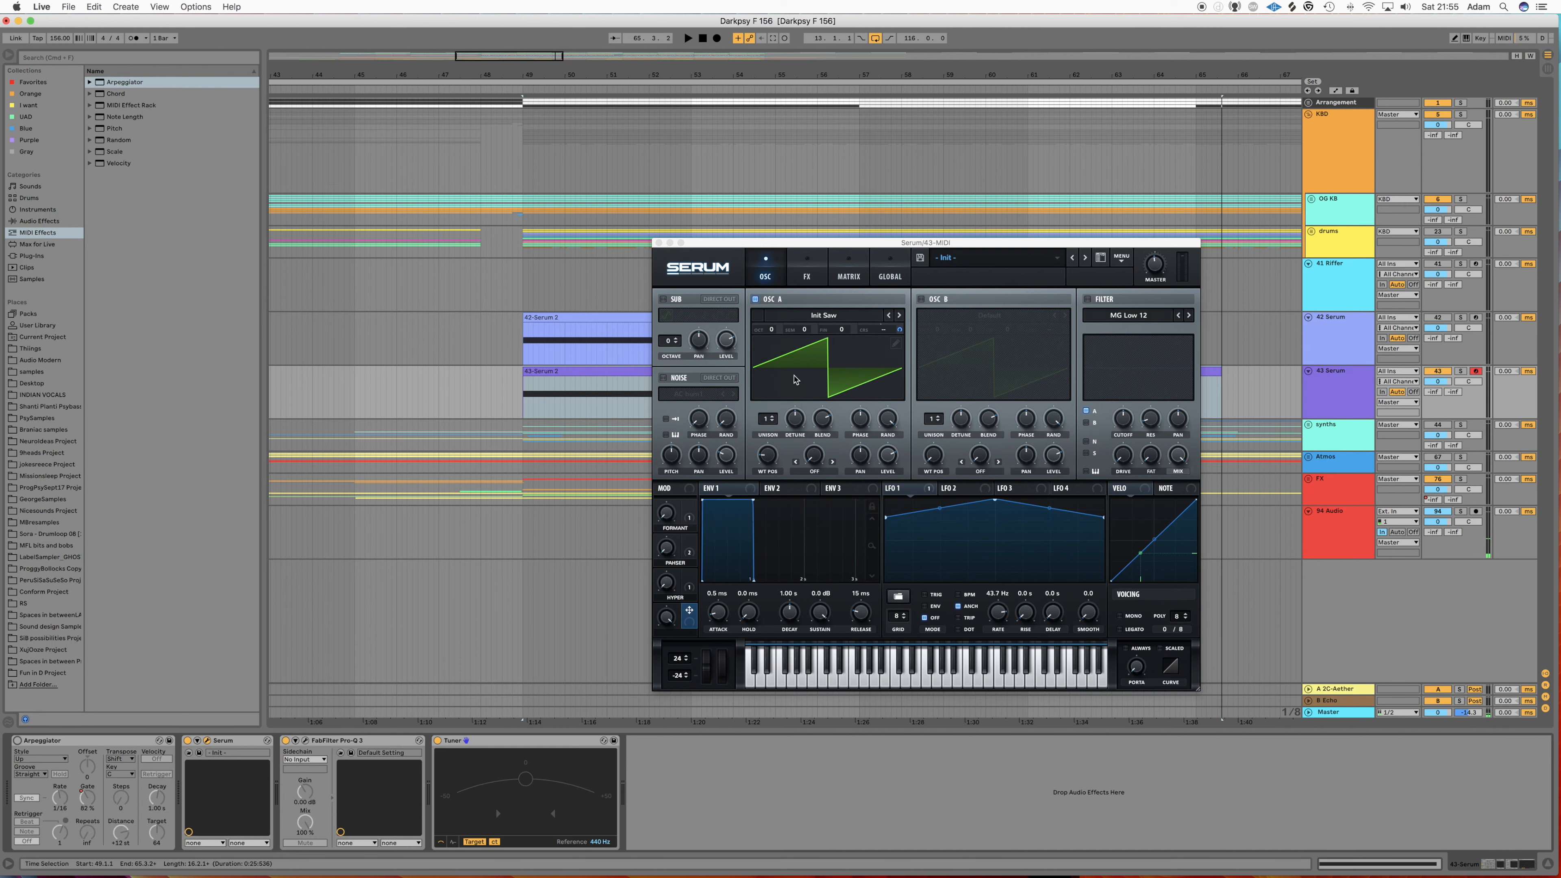
Load the Analog wavetable Basic Shapes into oscillator A and open it for editing.
click(844, 311)
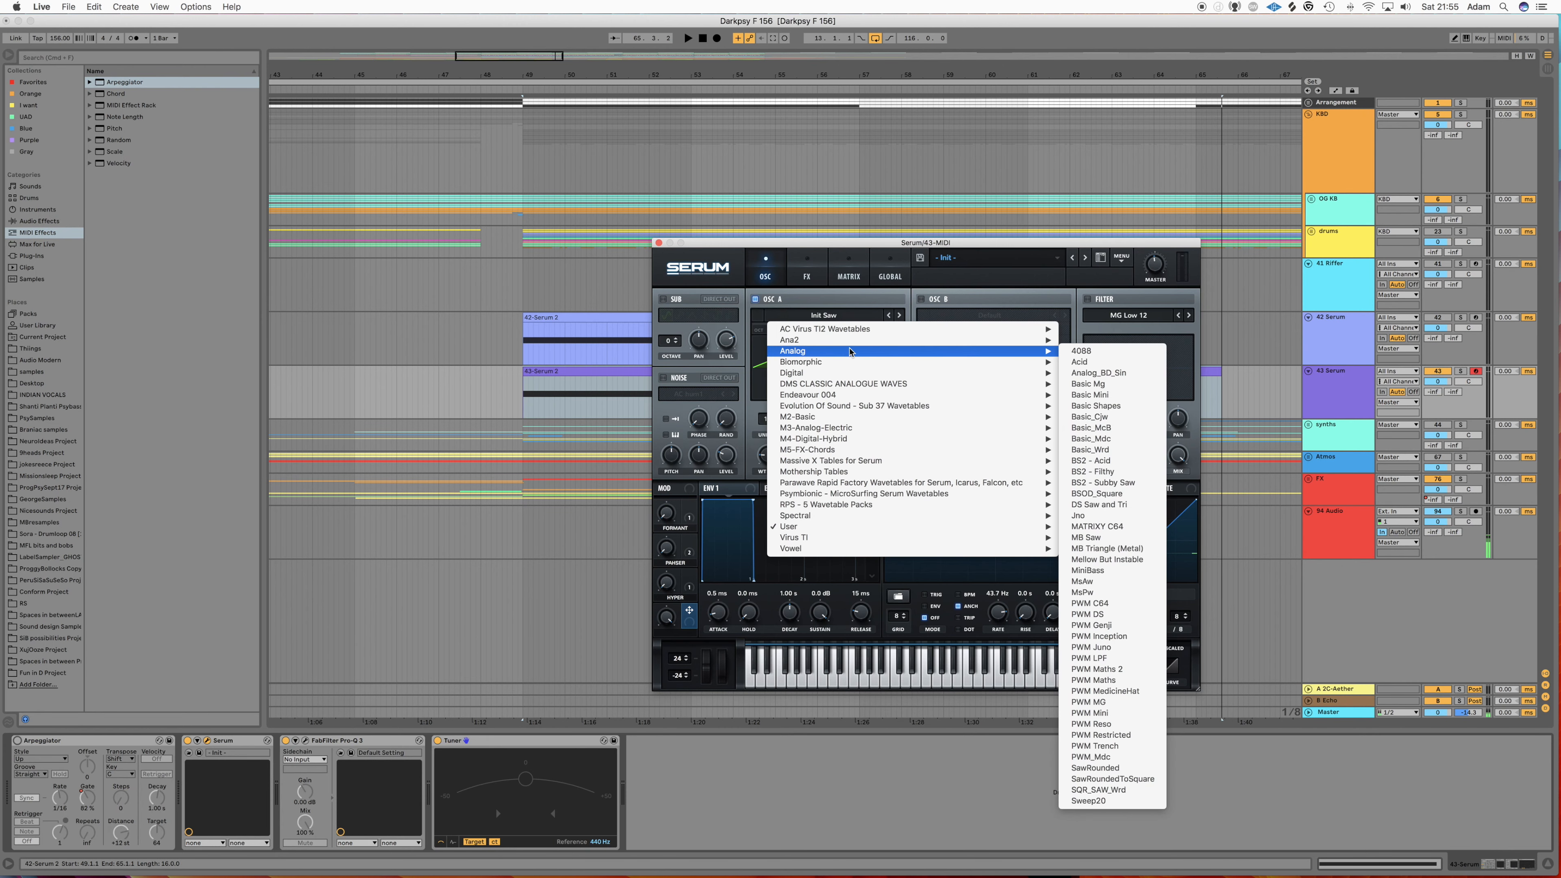
click(1101, 397)
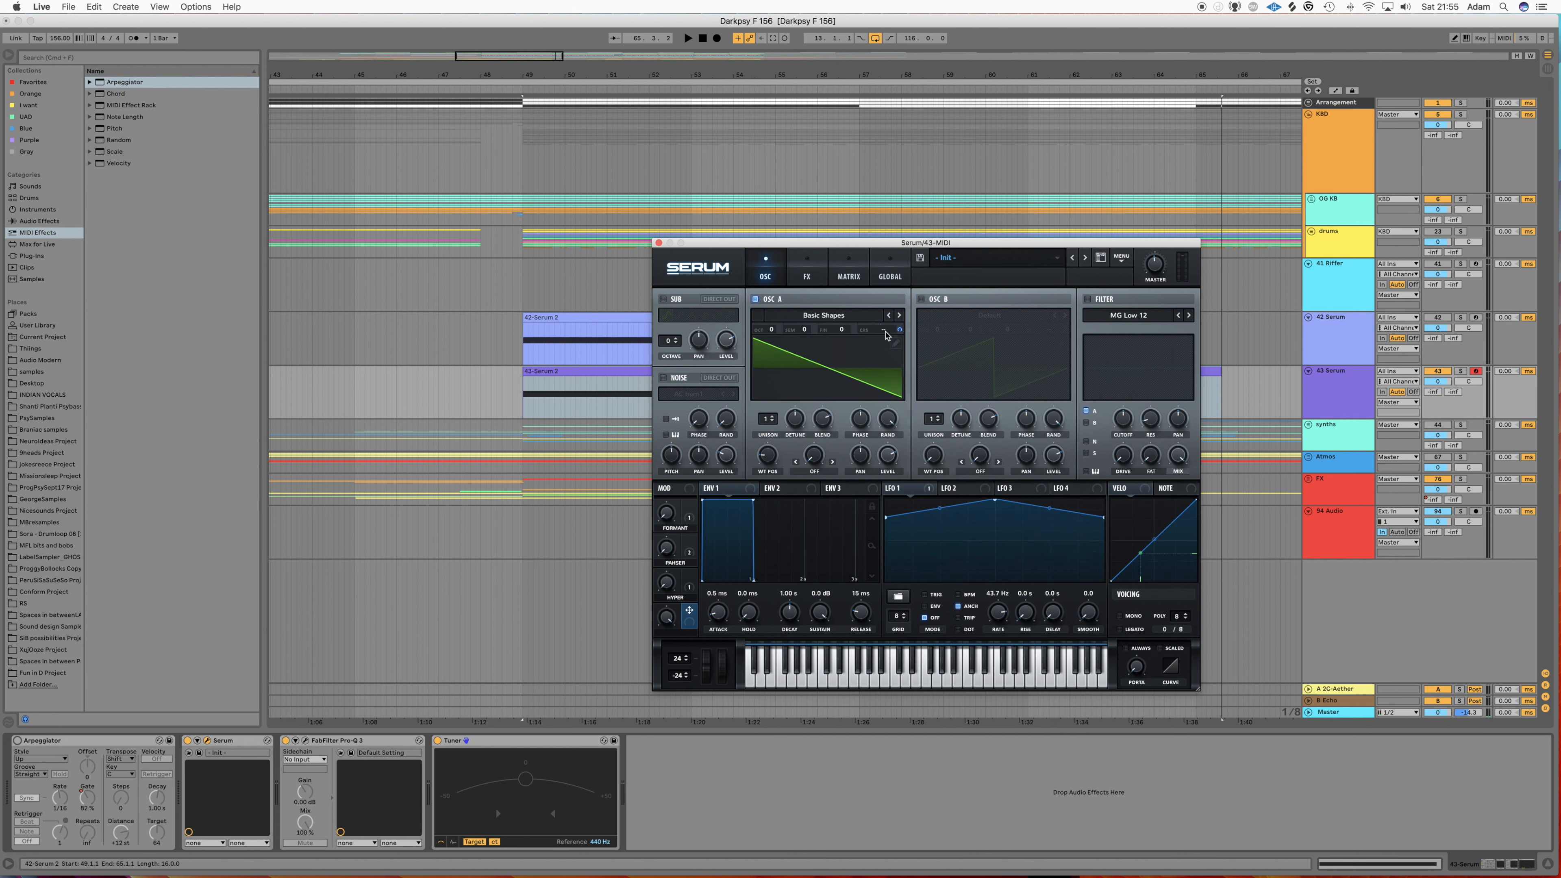
click(896, 343)
Delete the wavetable's frames from the last one back, keeping only the sine and saw frames.
click(838, 603)
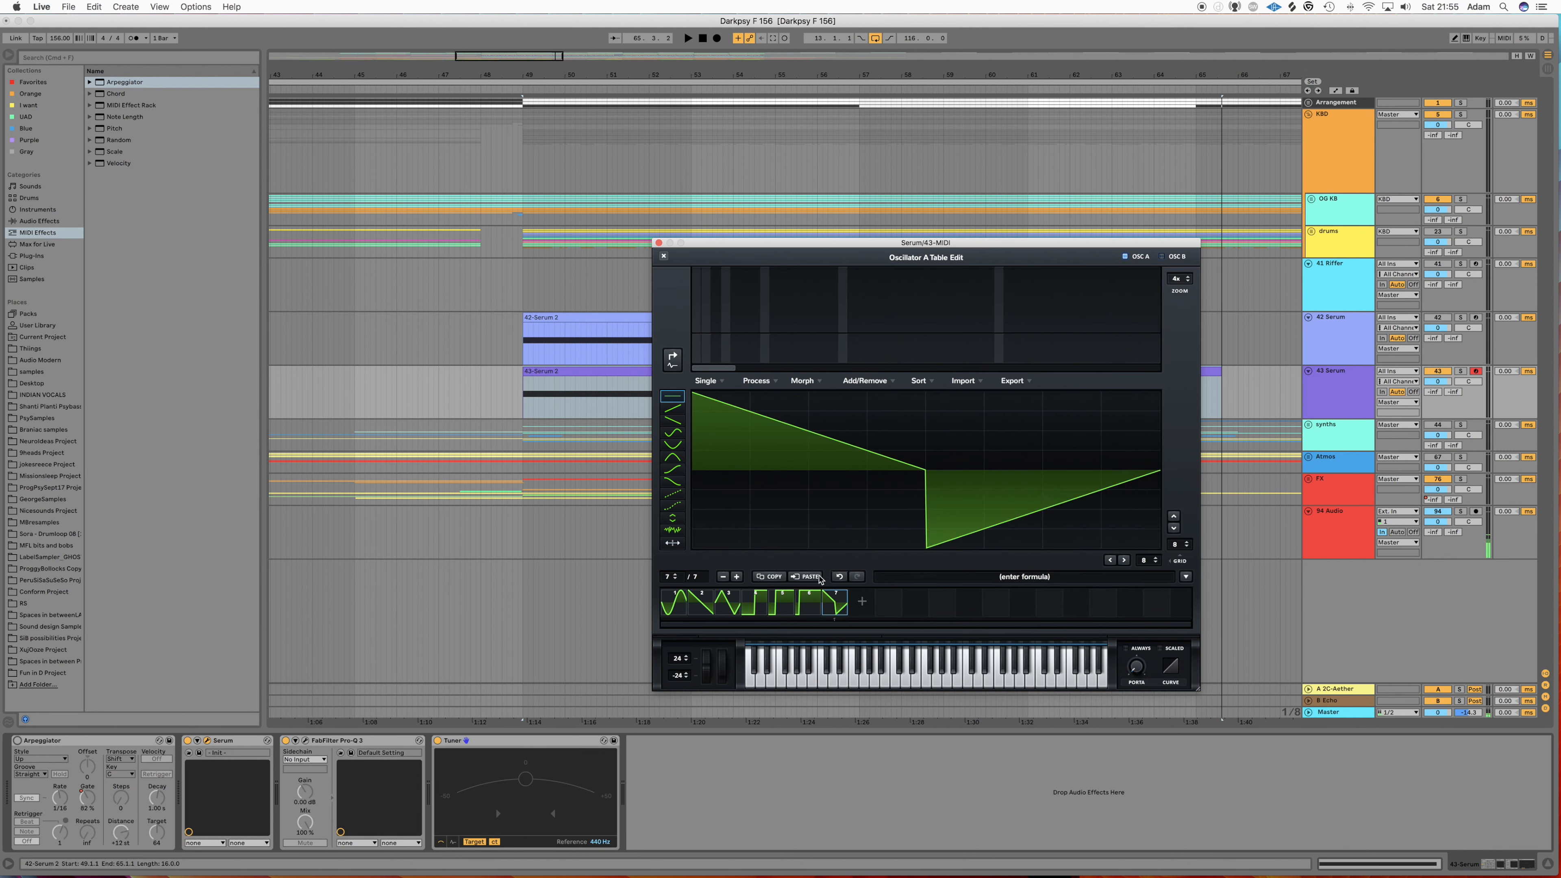
click(723, 578)
click(722, 578)
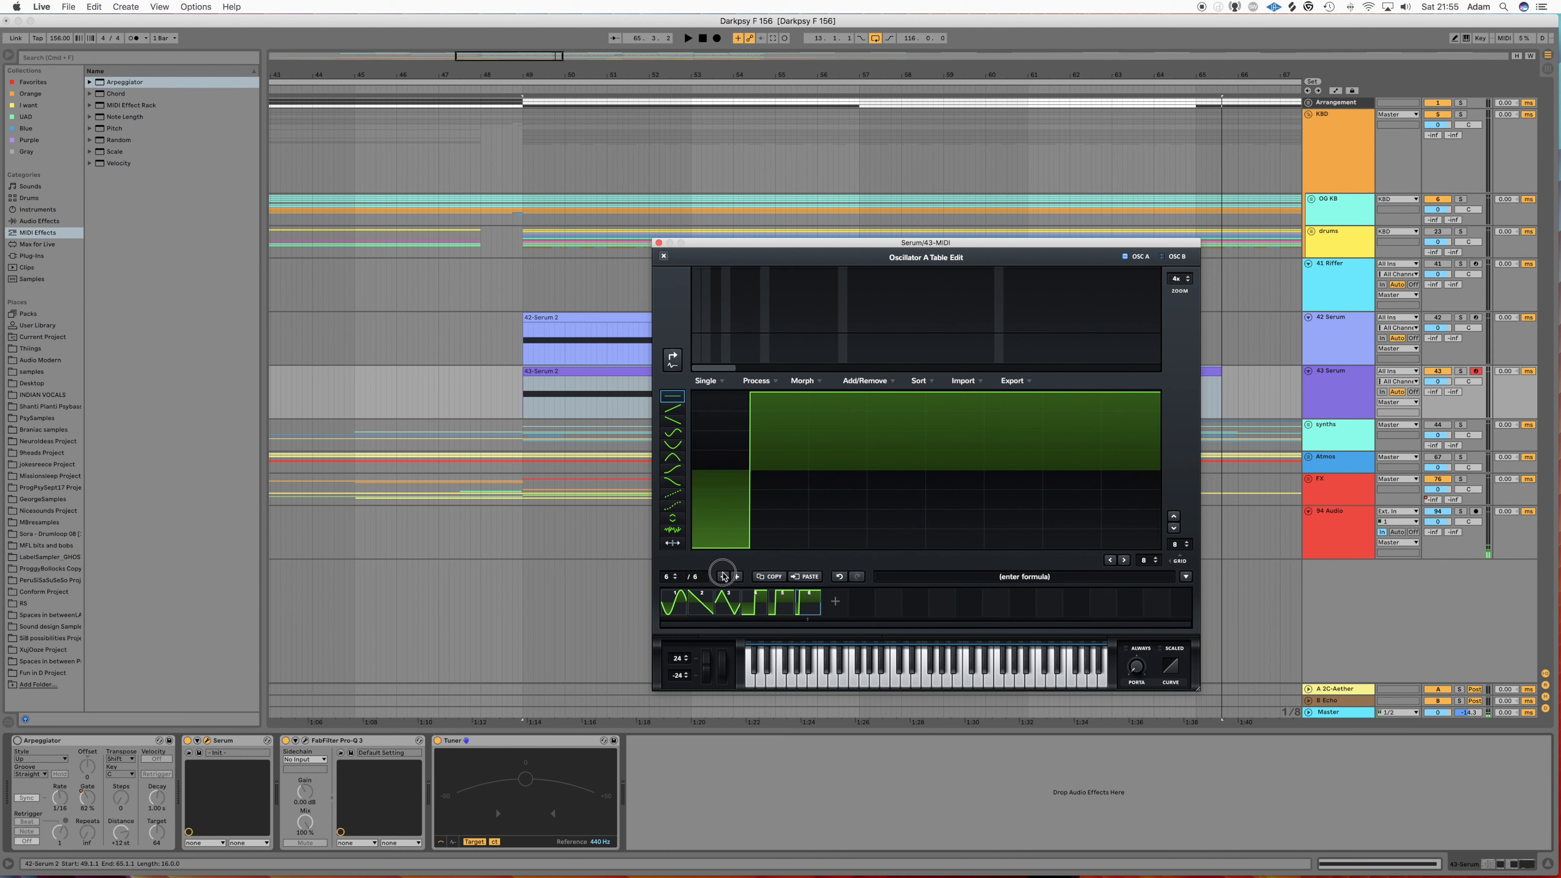
click(723, 578)
click(723, 578)
click(723, 579)
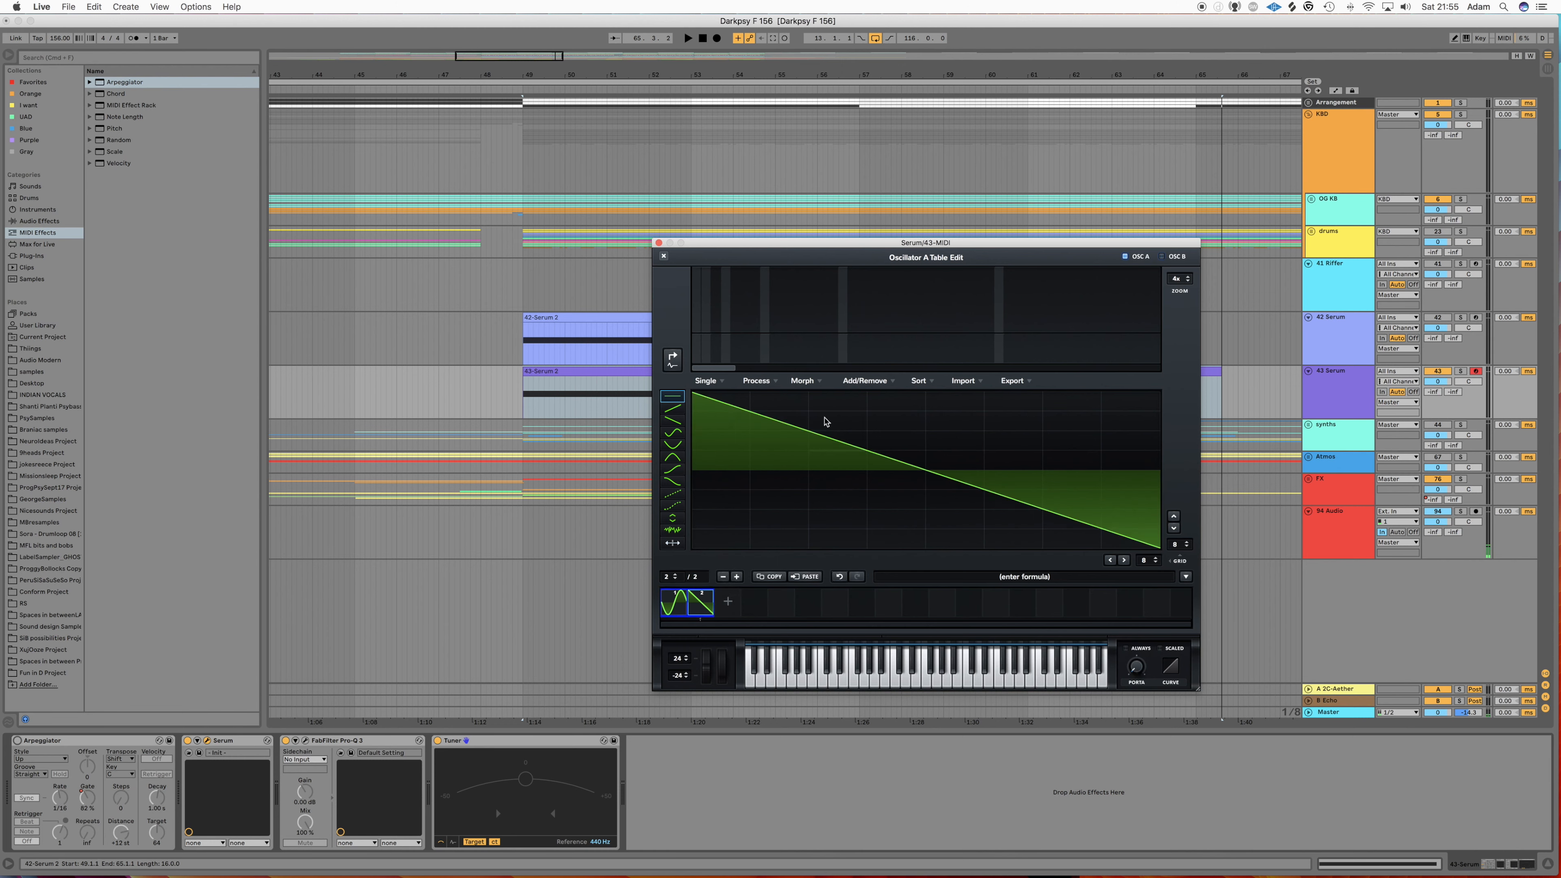
Morph the two frames with Morph - Spectral (zero all phases) and close the wavetable editor.
click(804, 381)
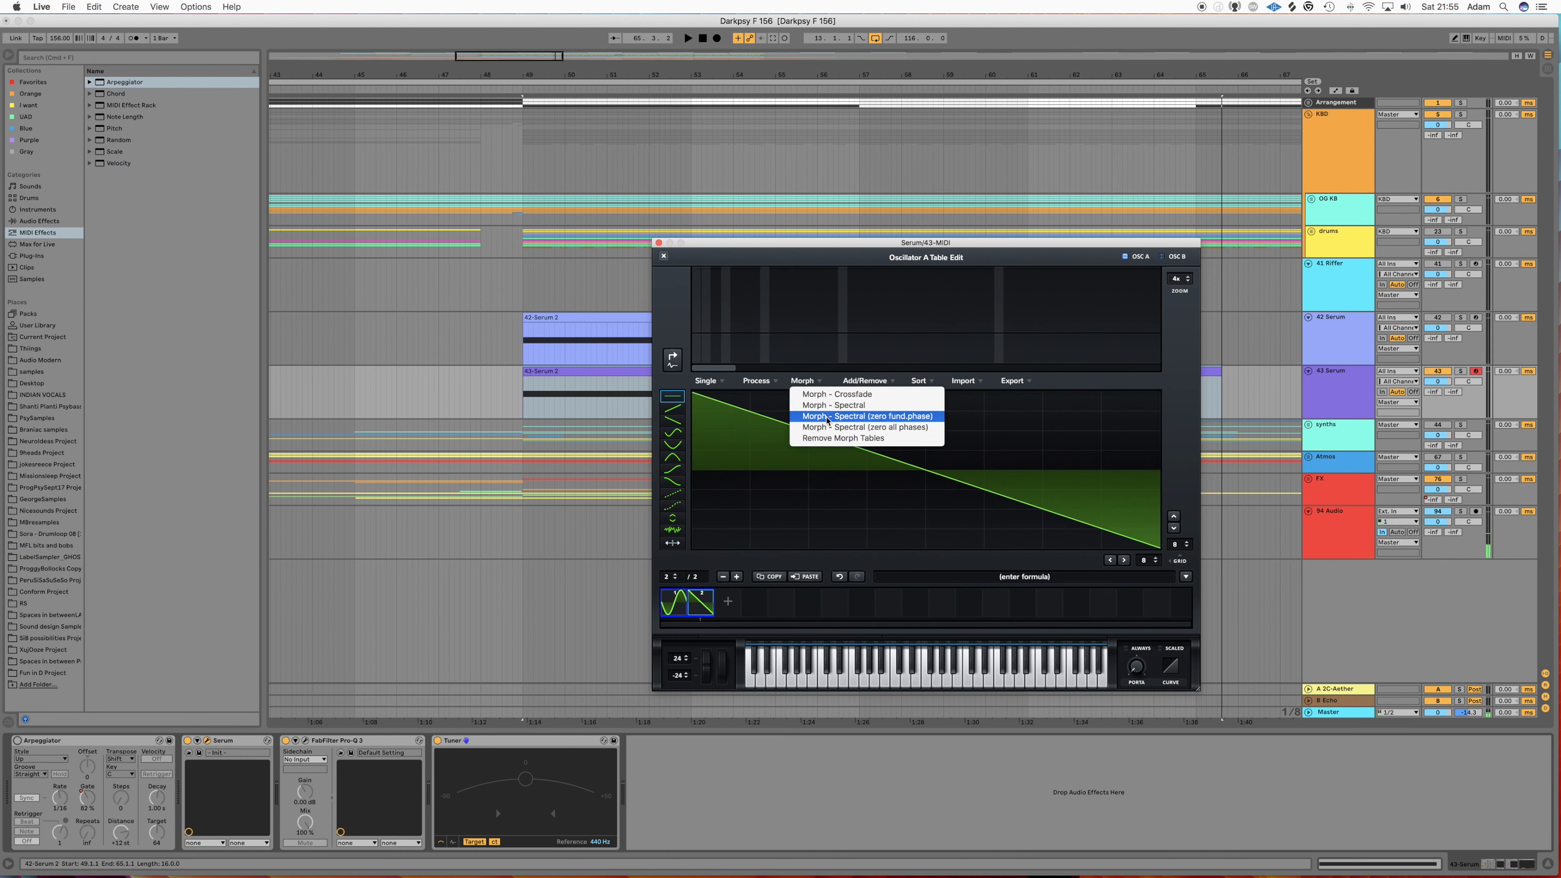
click(826, 429)
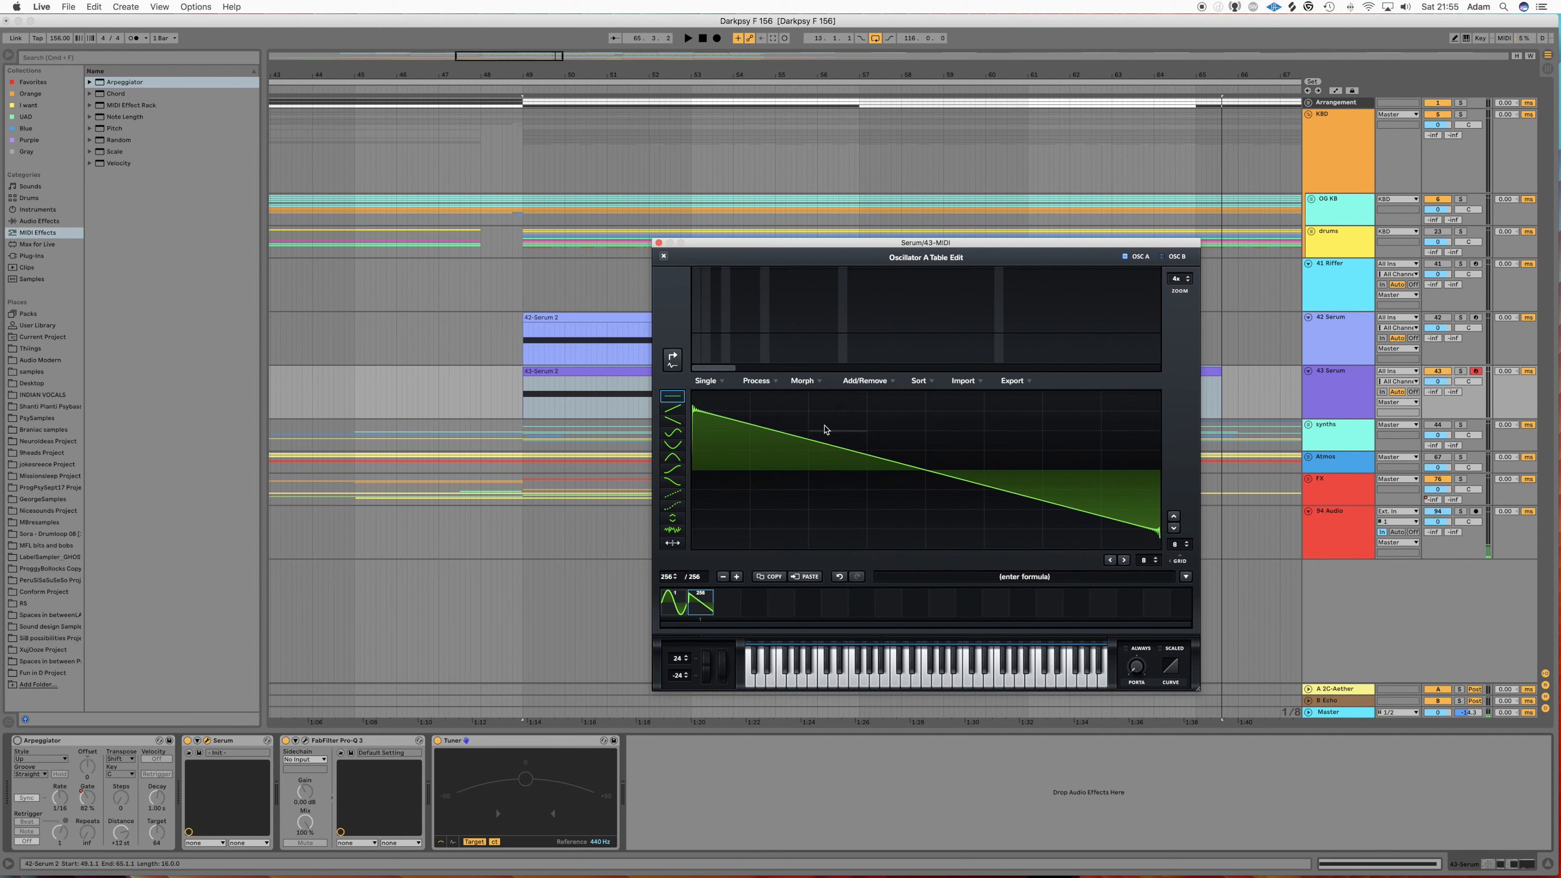
click(664, 258)
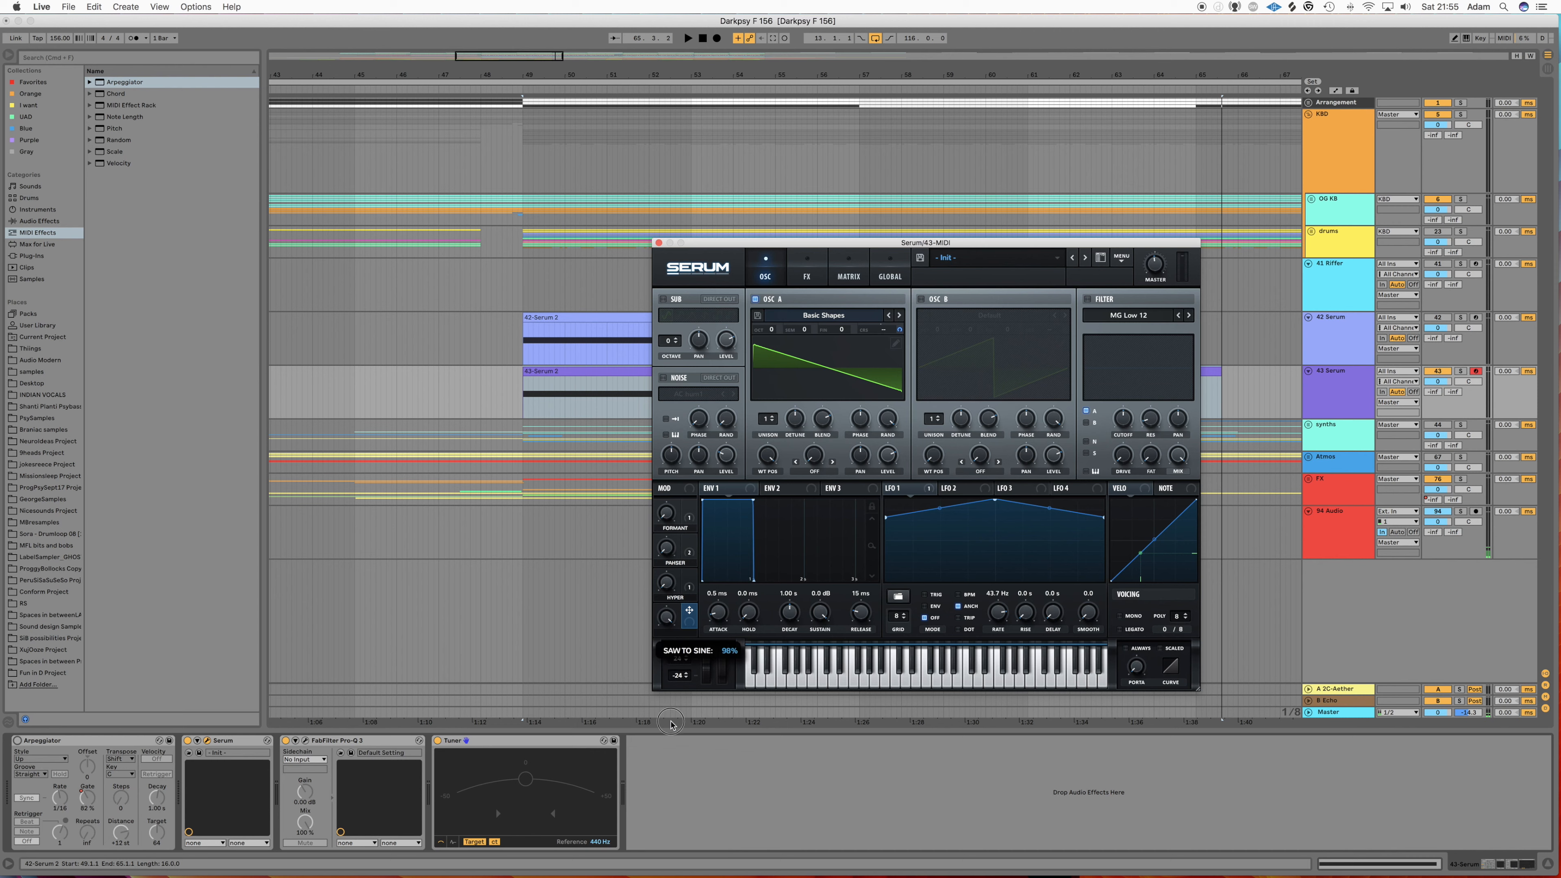
Assign the Saw to Sine macro to oscillator A's wavetable position and try it together with the pitch wheel.
drag(689, 610, 767, 457)
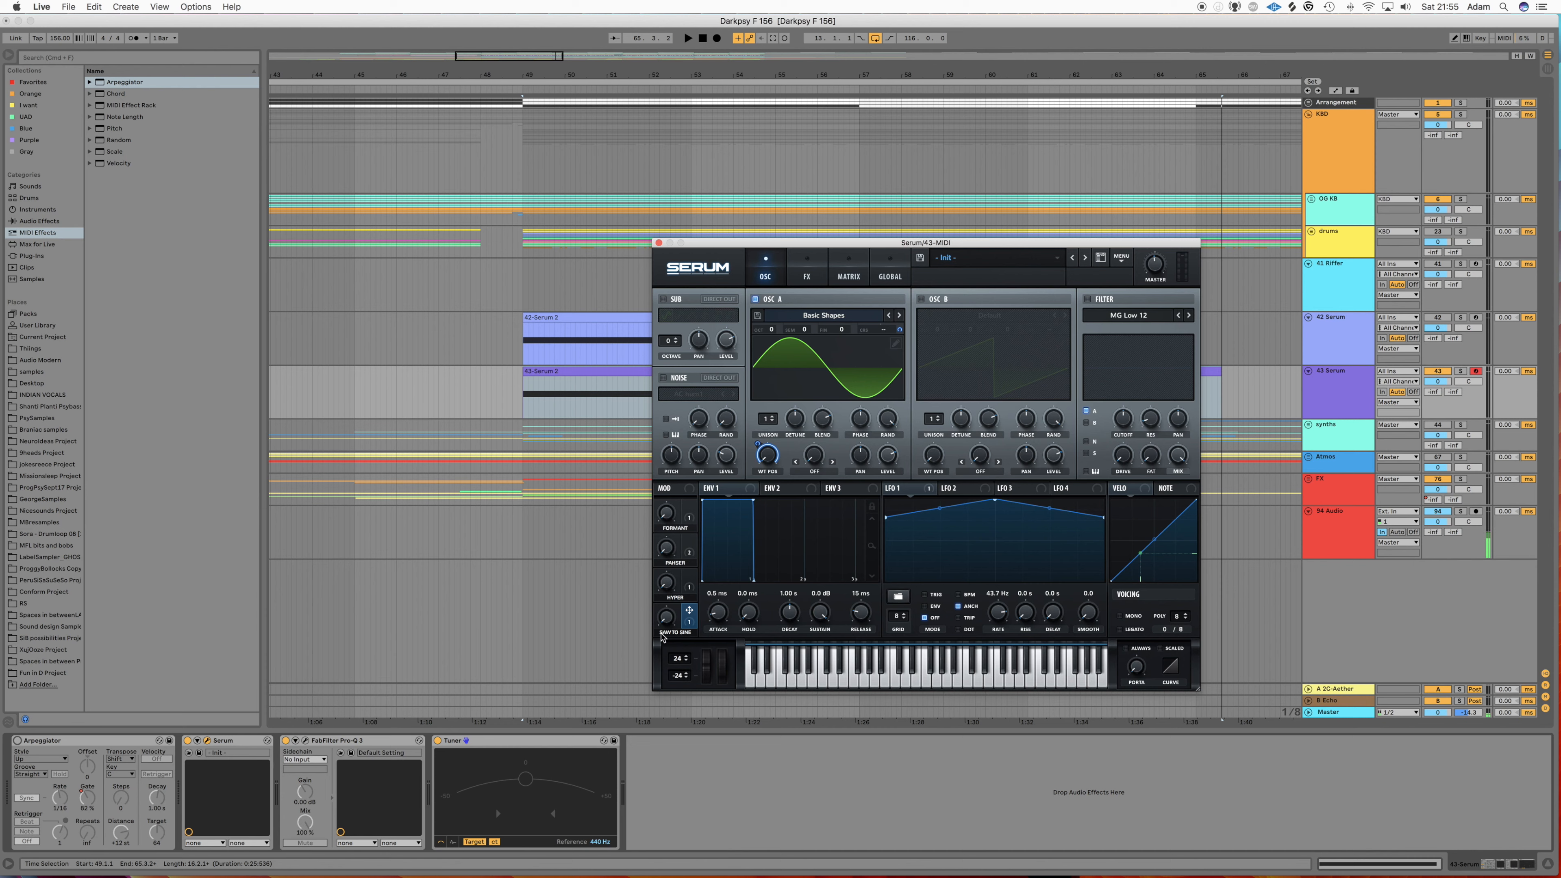
drag(703, 663, 699, 630)
drag(668, 623, 650, 454)
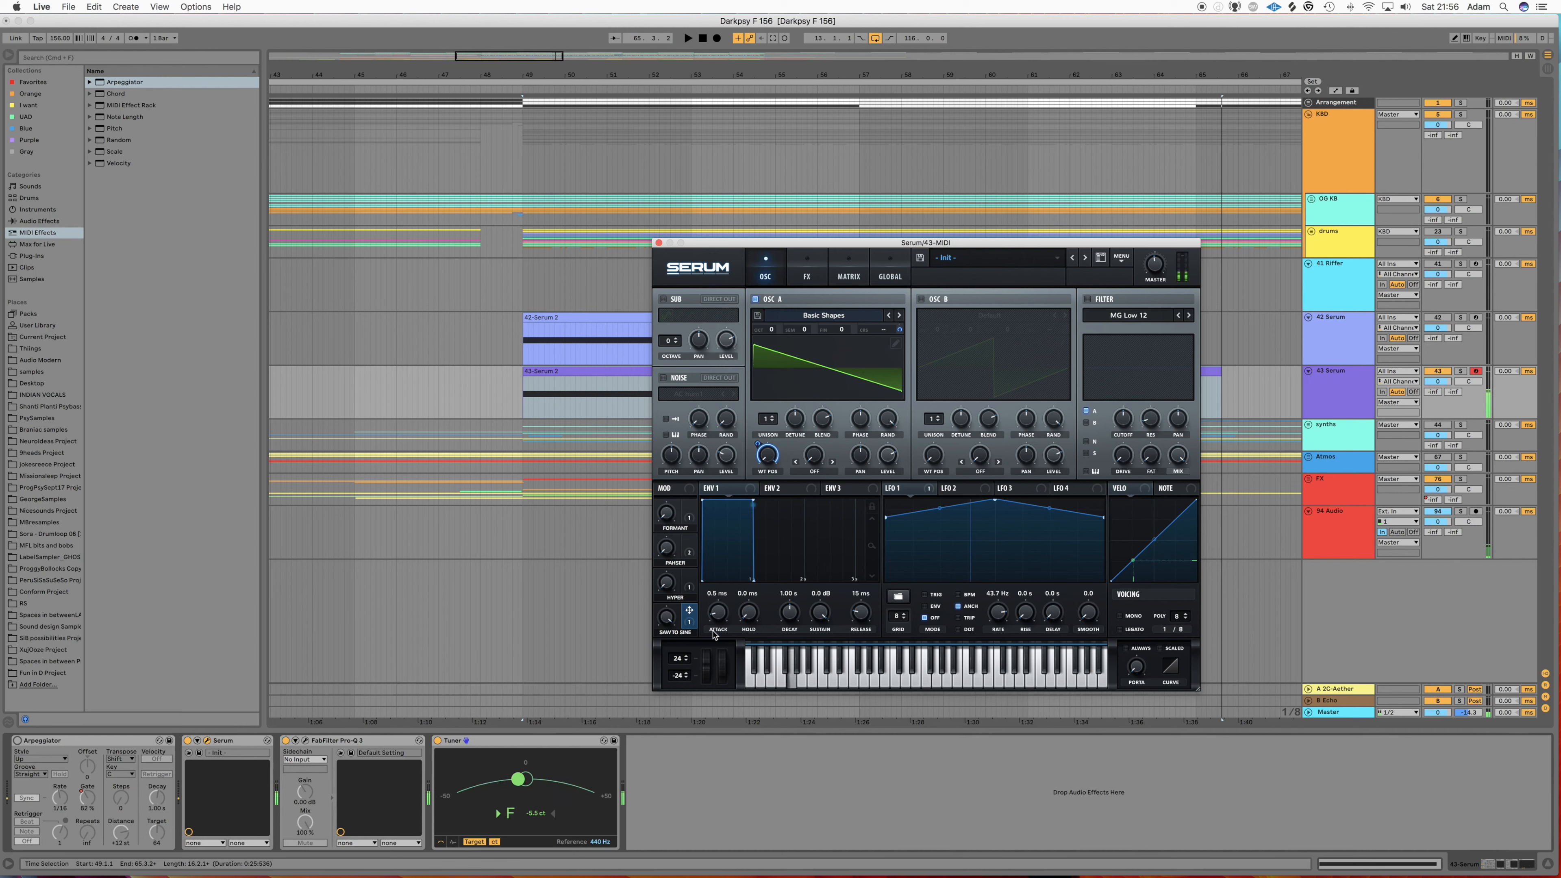
drag(707, 660, 703, 594)
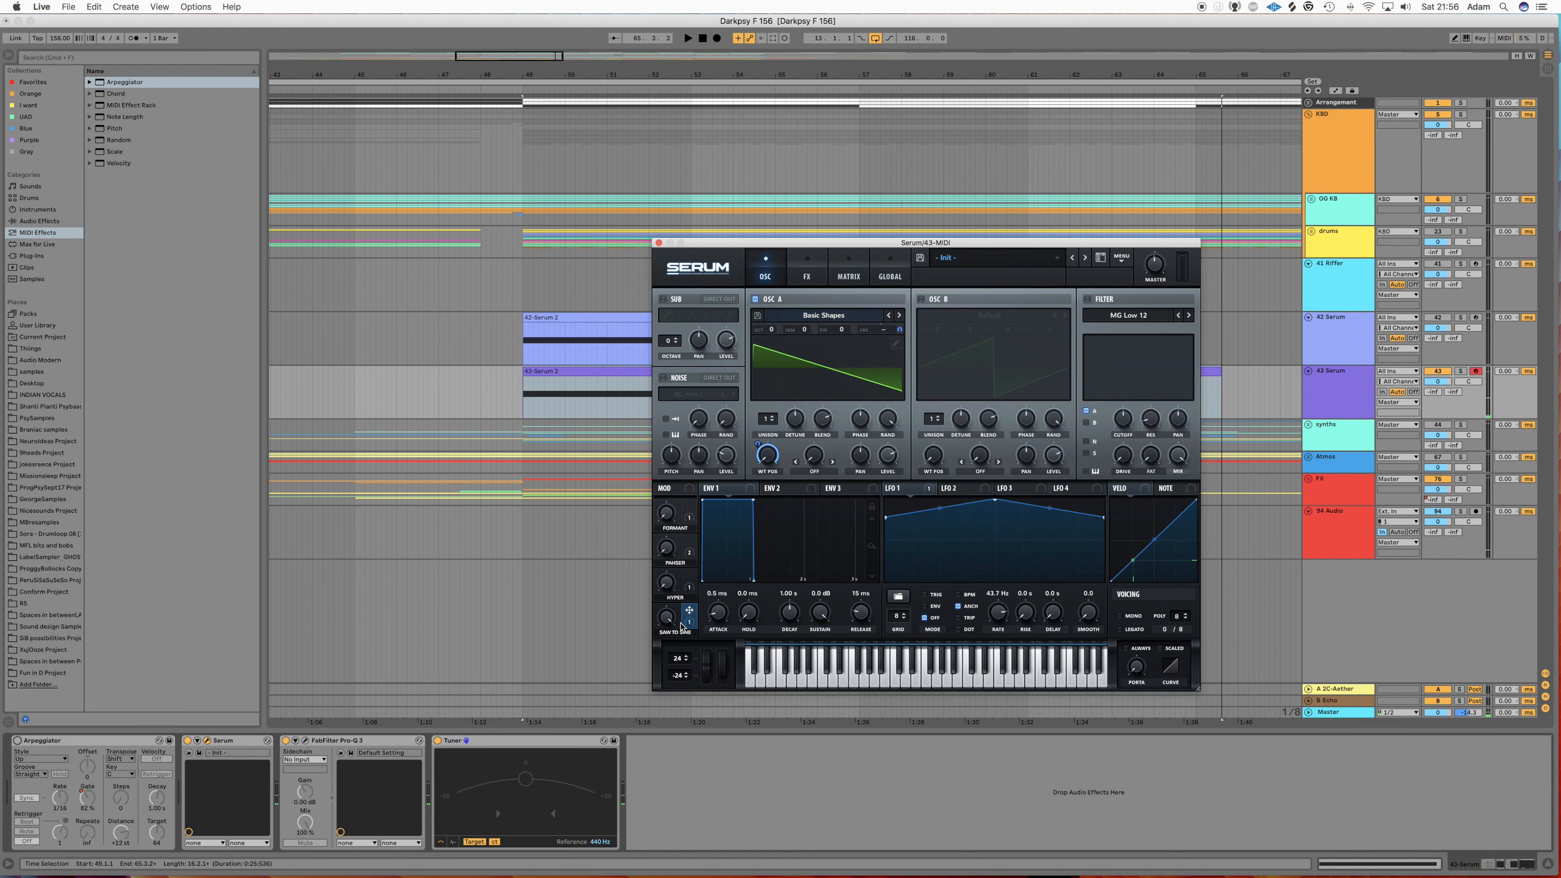